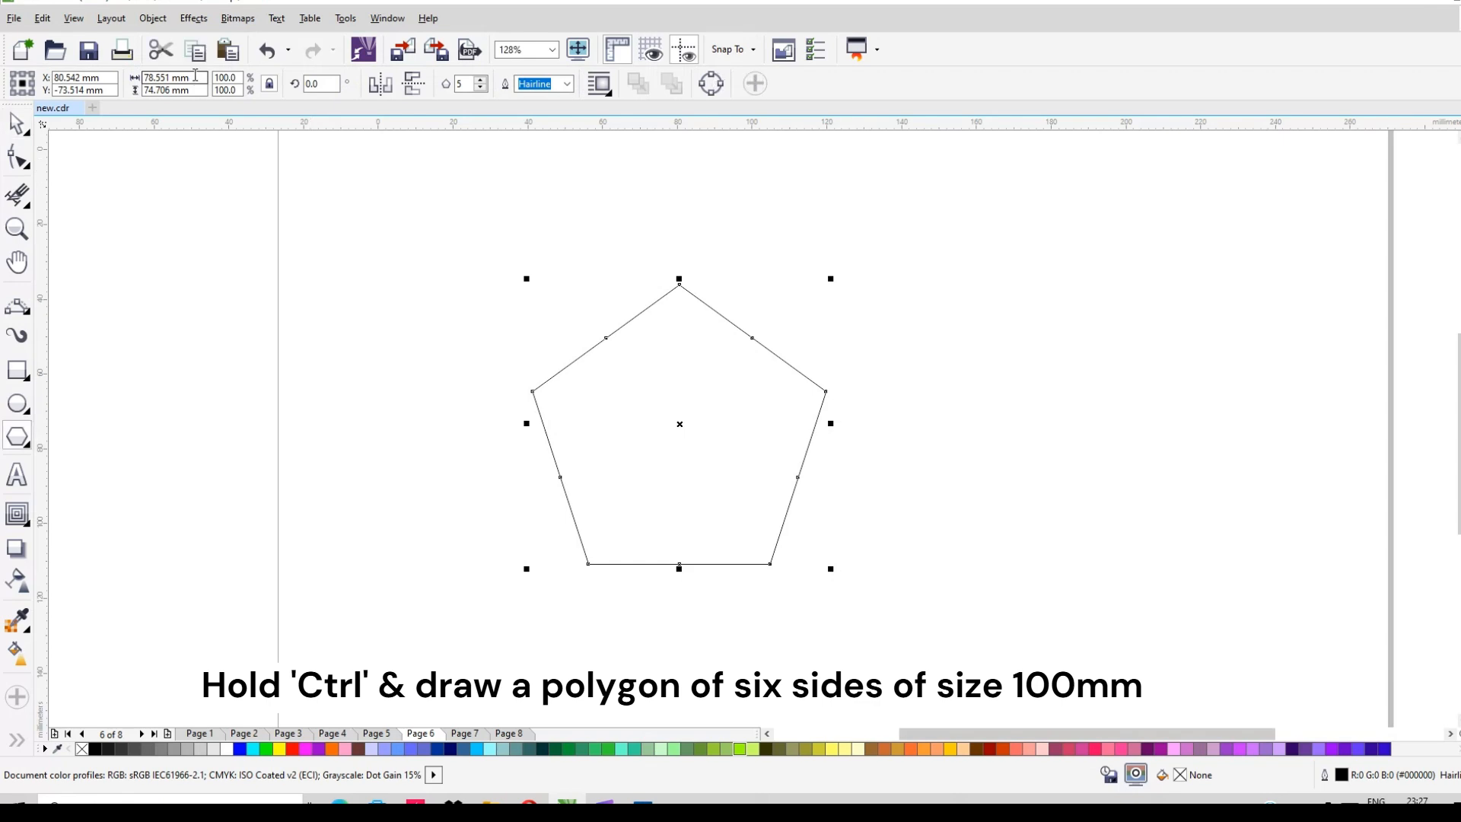
text(100)
key(Return)
key(ctrl+z)
- Change the pentagon to six sides and set its width to 100 mm
click(479, 79)
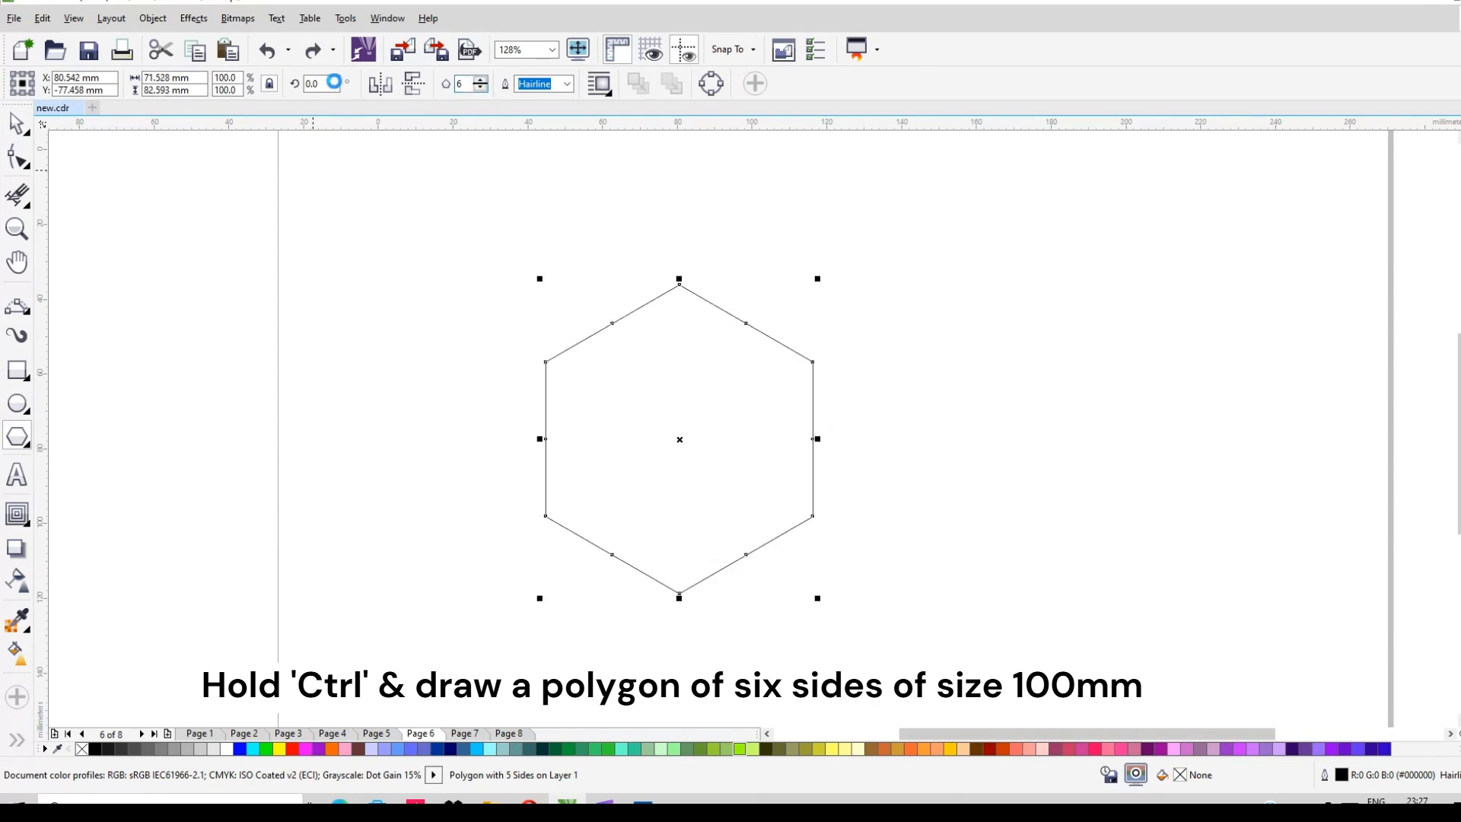
drag(121, 84, 83, 89)
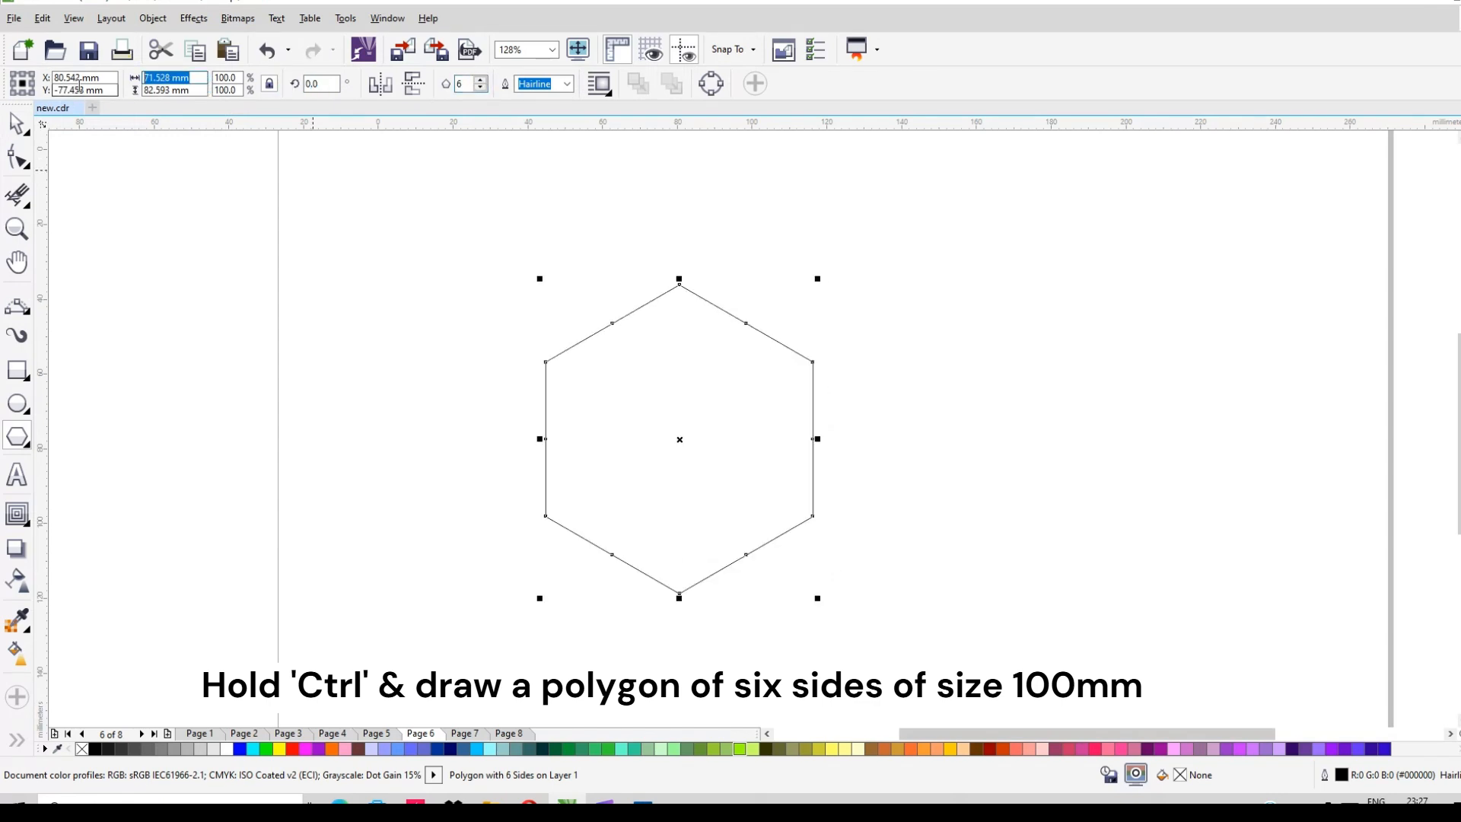
text(100)
key(Return)
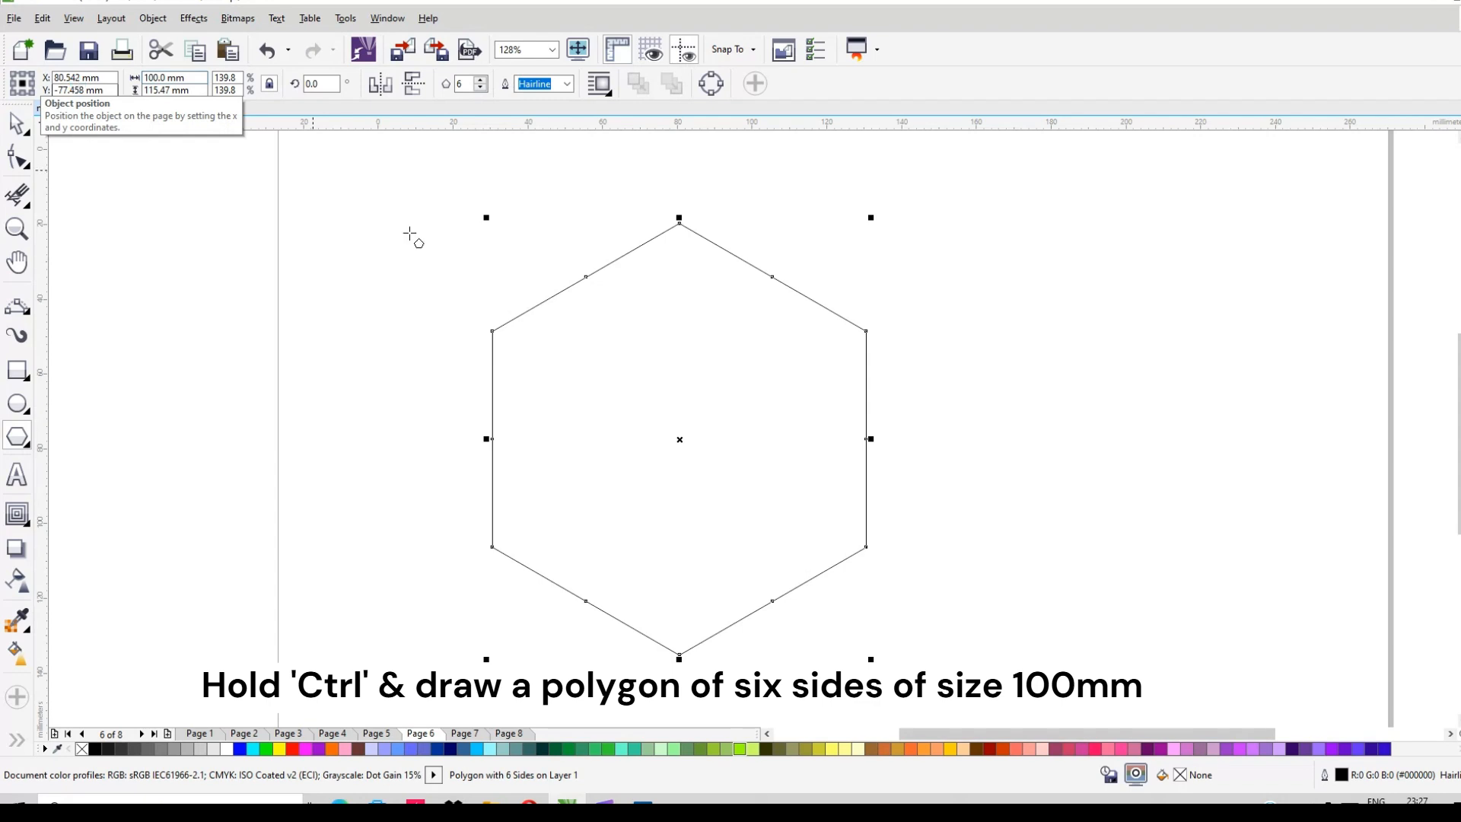
- Remove the mid-side nodes from the hexagon with the Shape tool and convert it to curves
click(17, 157)
drag(546, 254, 641, 337)
key(Delete)
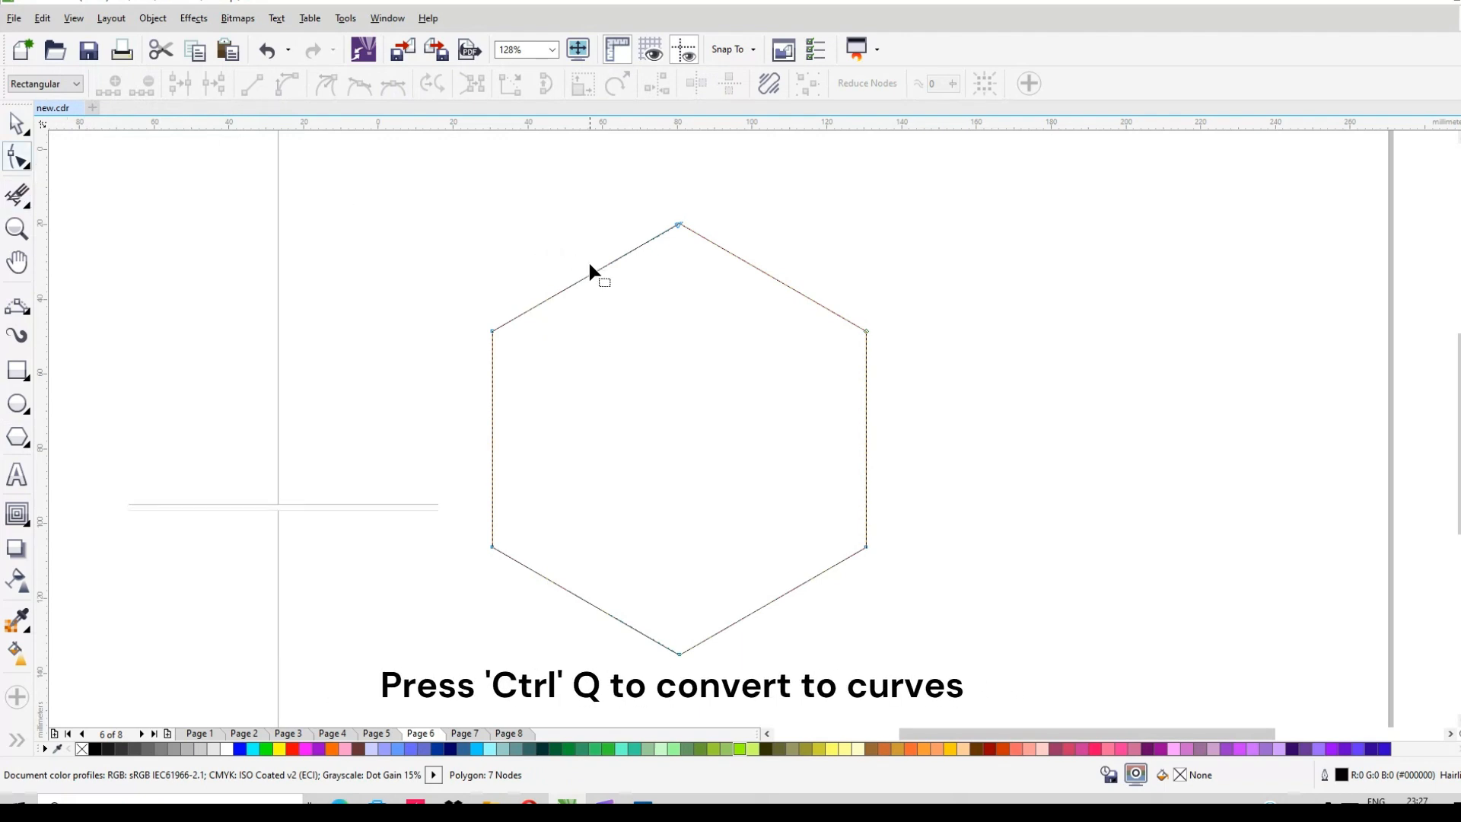
key(ctrl+q)
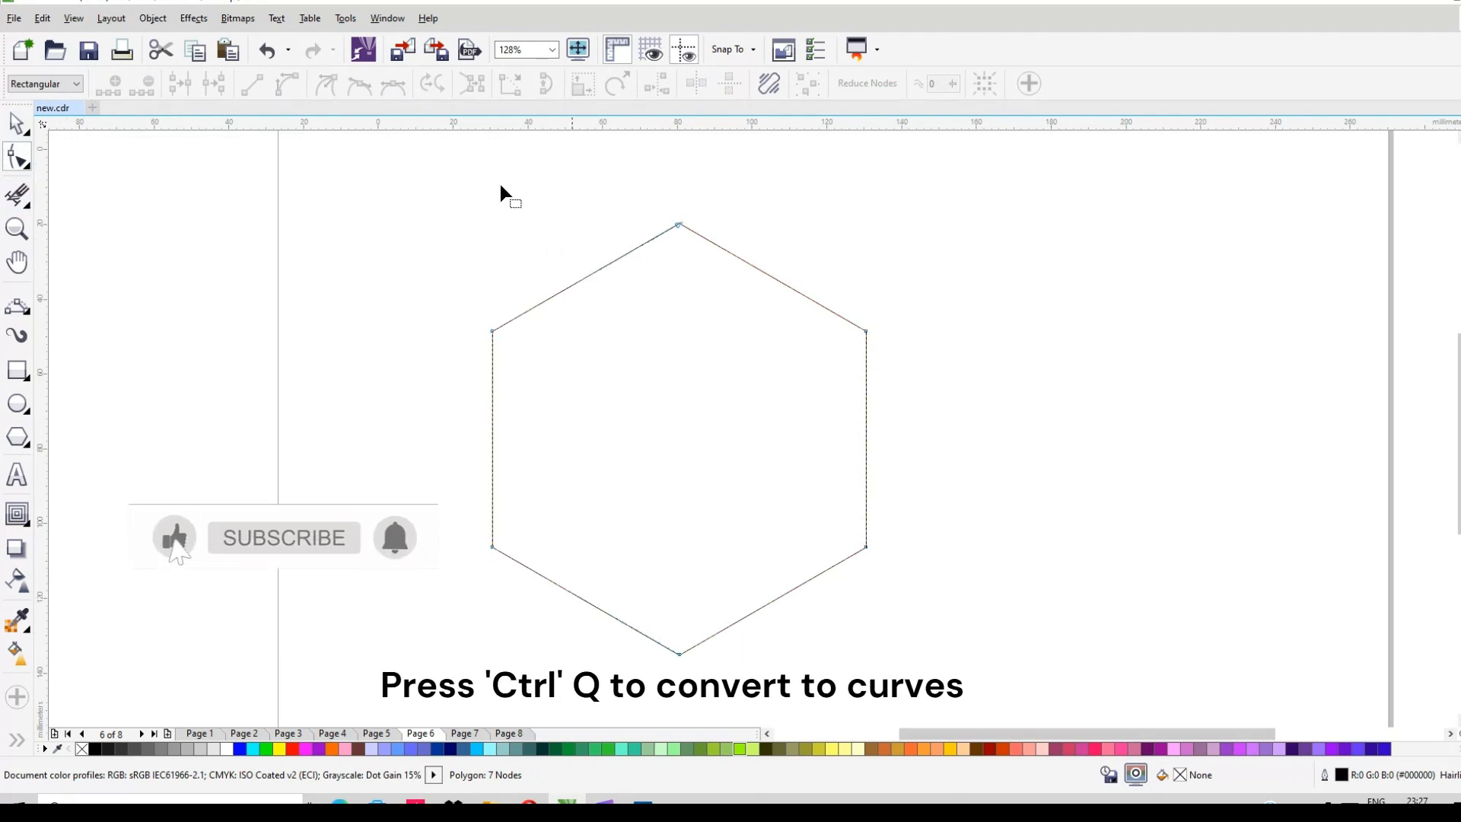
- Fillet the hexagon's top, lower-left and lower-right corner nodes with a 95 mm radius
click(388, 18)
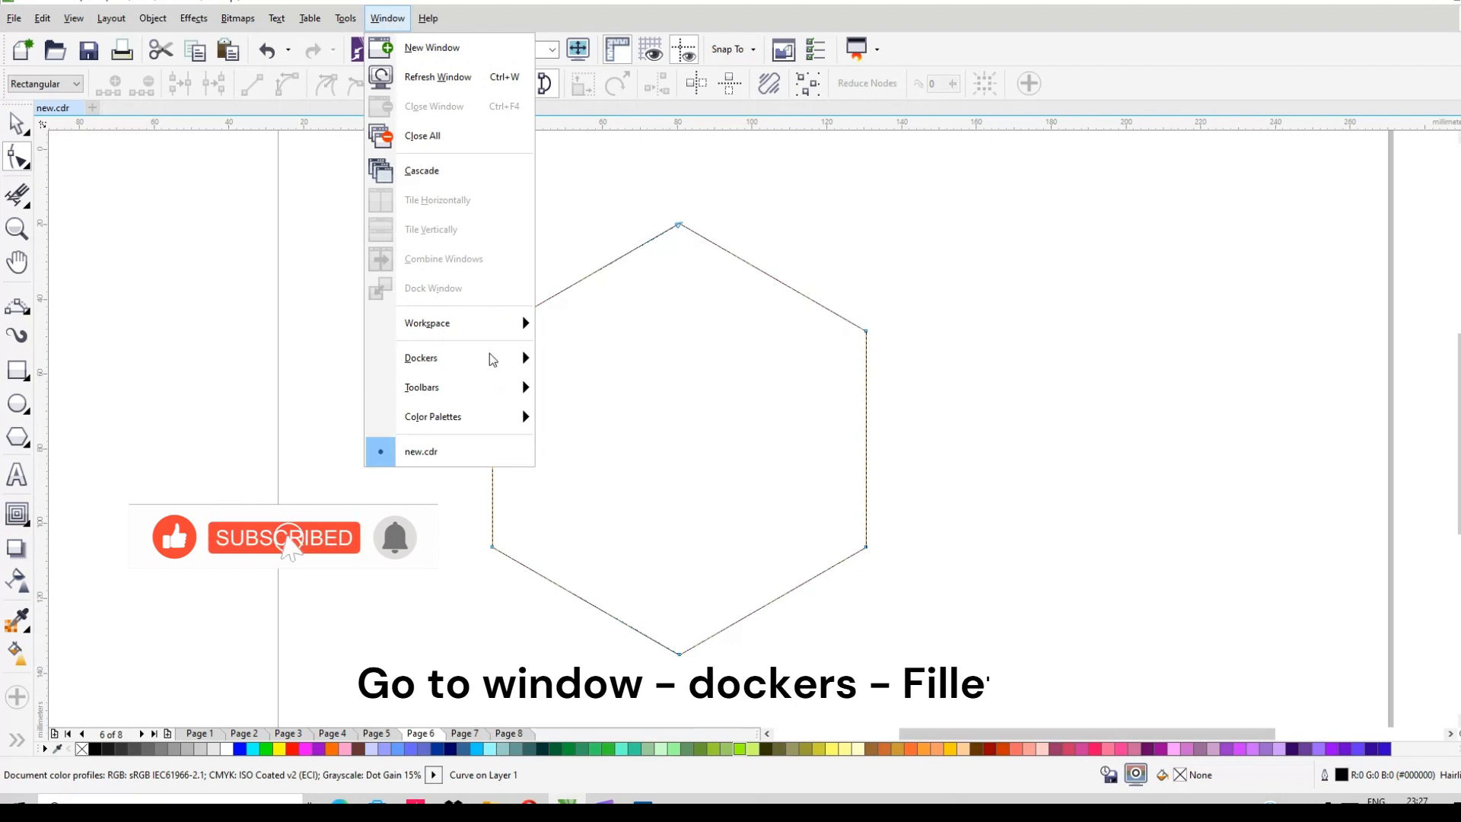
mouse_move(496, 358)
click(634, 366)
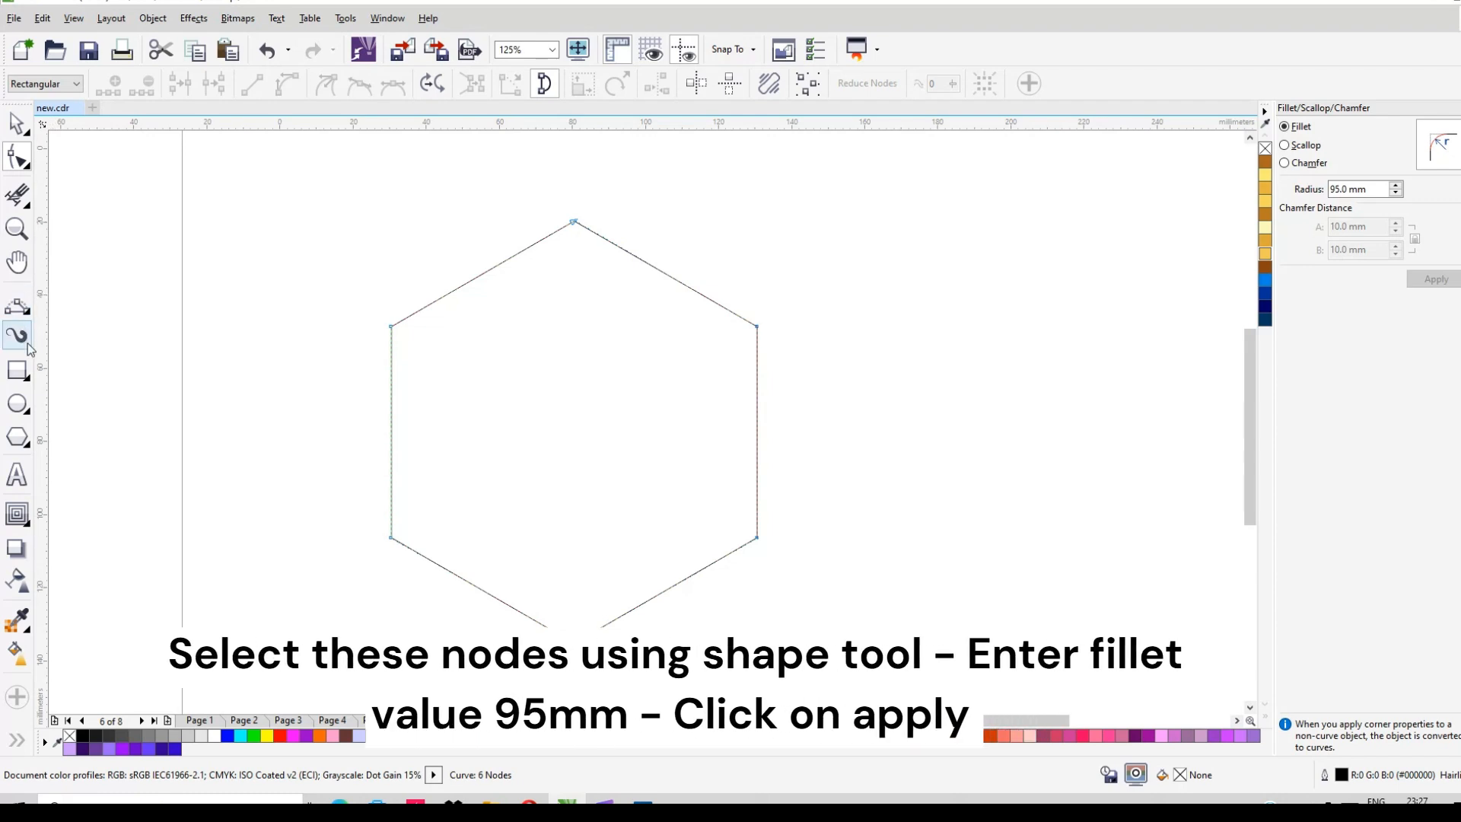
drag(561, 209, 616, 273)
drag(724, 594, 723, 599)
drag(437, 589, 364, 506)
click(1353, 191)
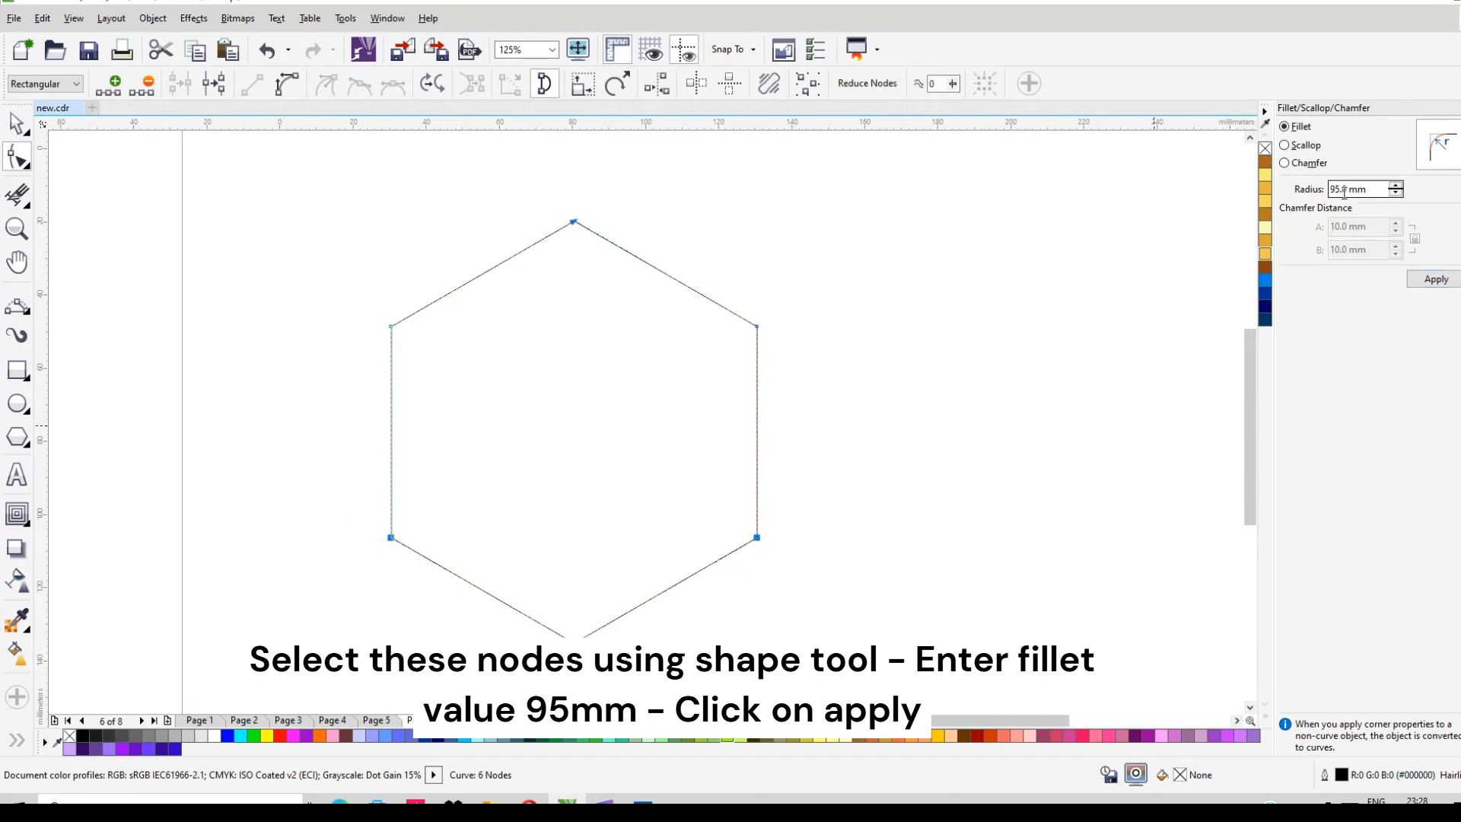
click(1438, 281)
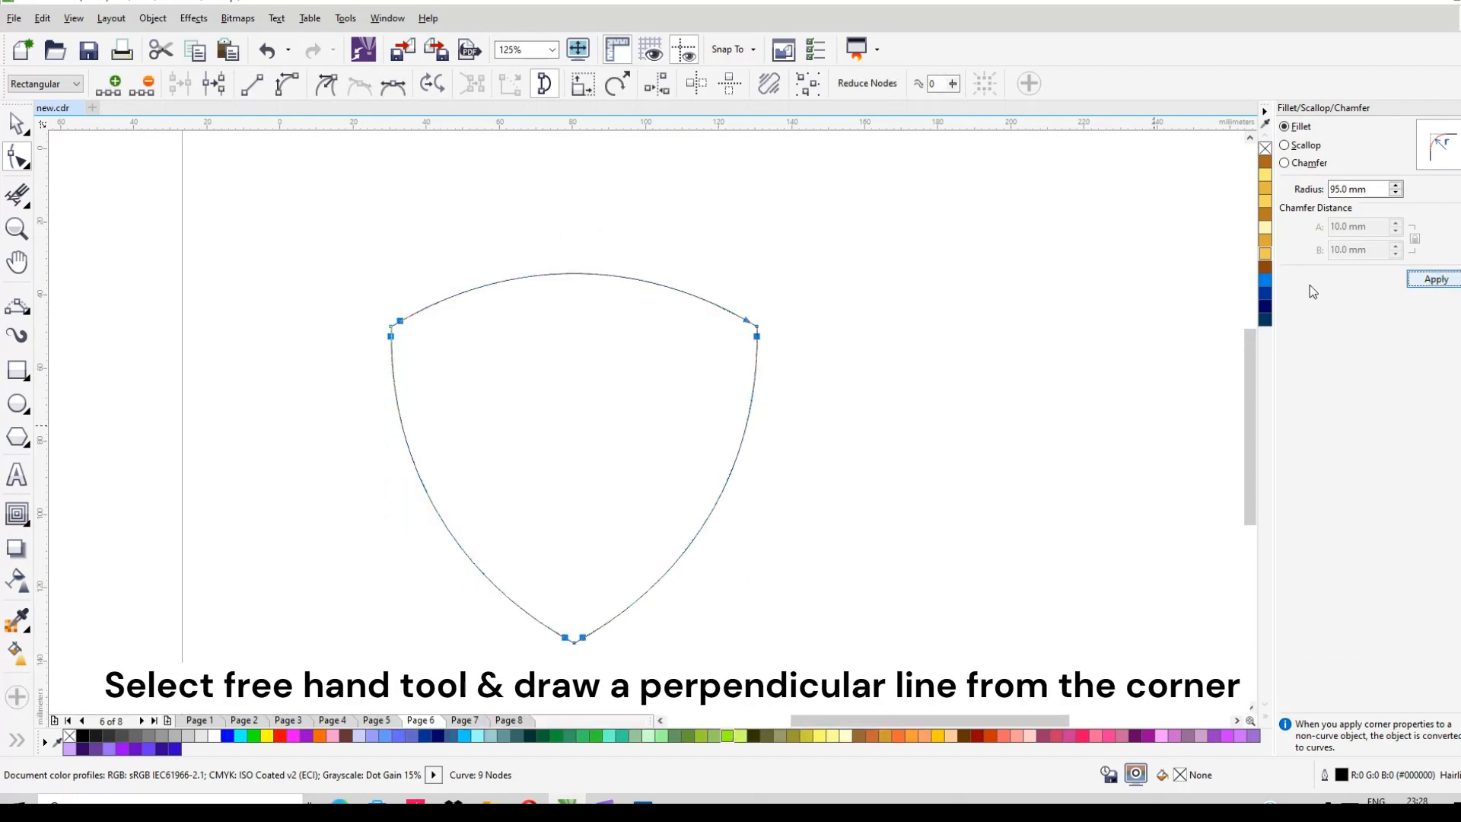
- Move the rounded shape slightly up and right, and draw a Freehand line about 101 mm long from its upper-left corner perpendicular to the opposite side
click(16, 123)
drag(598, 407, 679, 379)
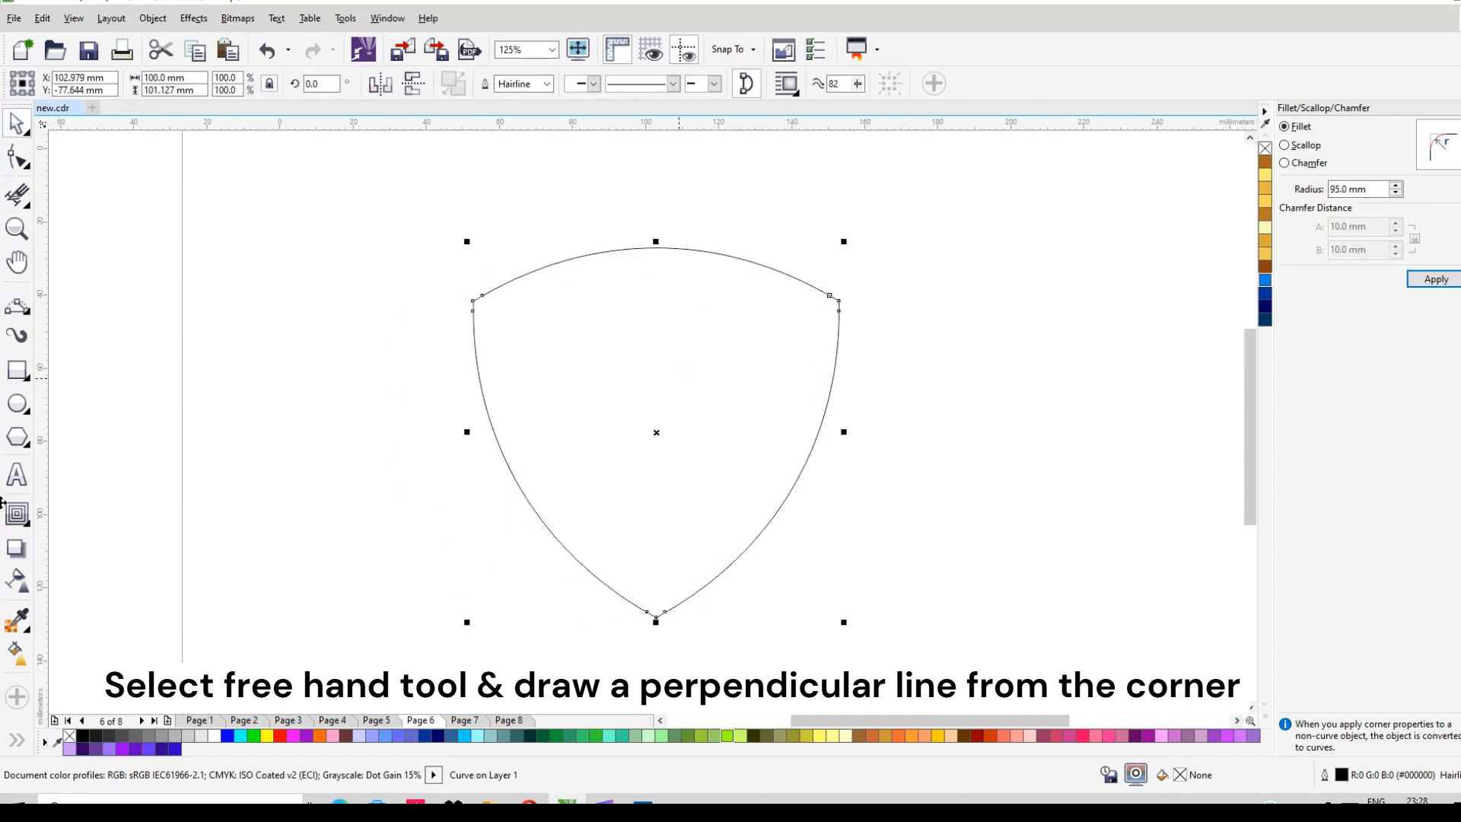
click(29, 315)
click(83, 331)
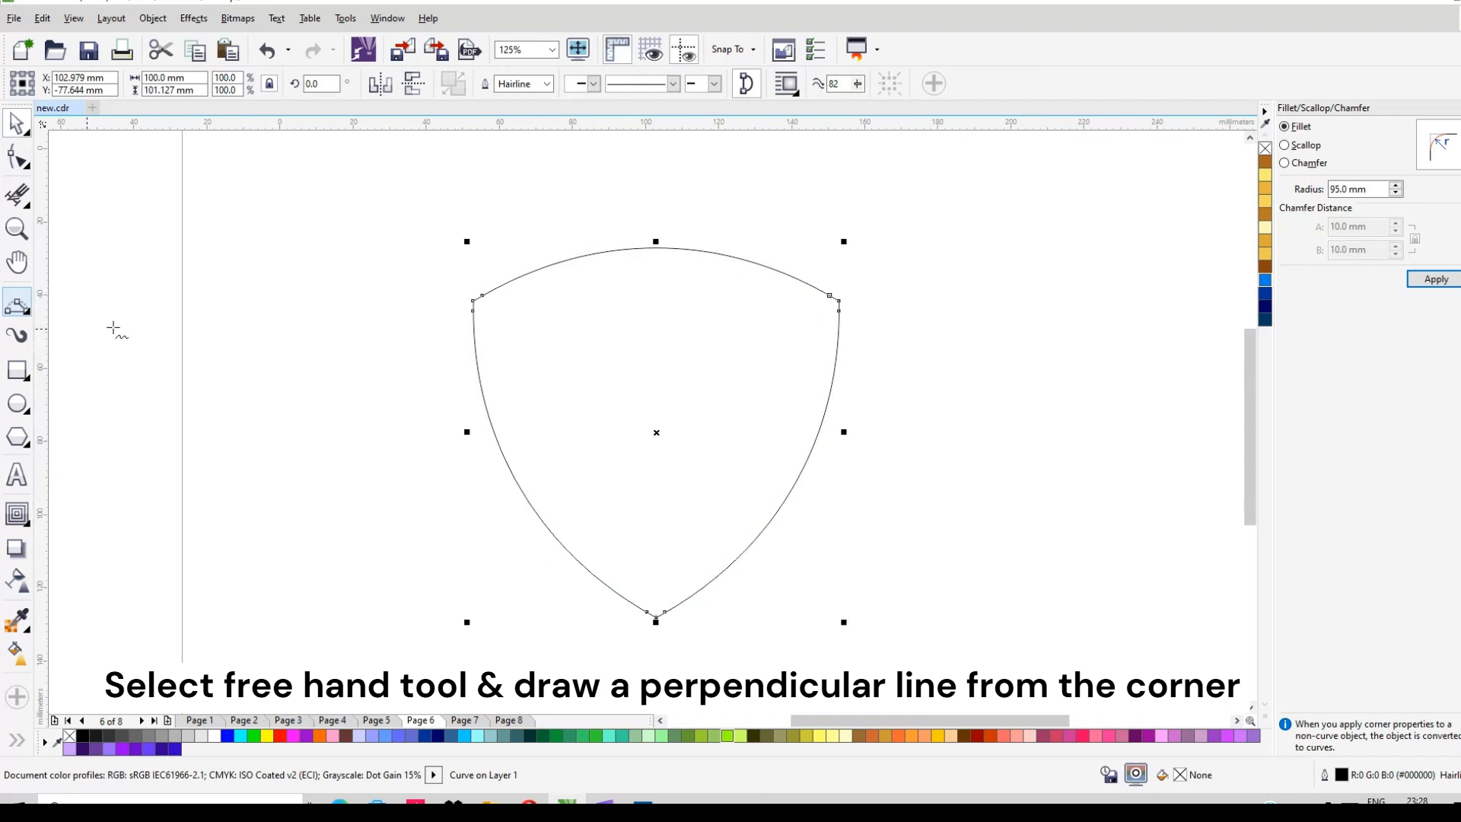
key(space)
click(436, 295)
key(space)
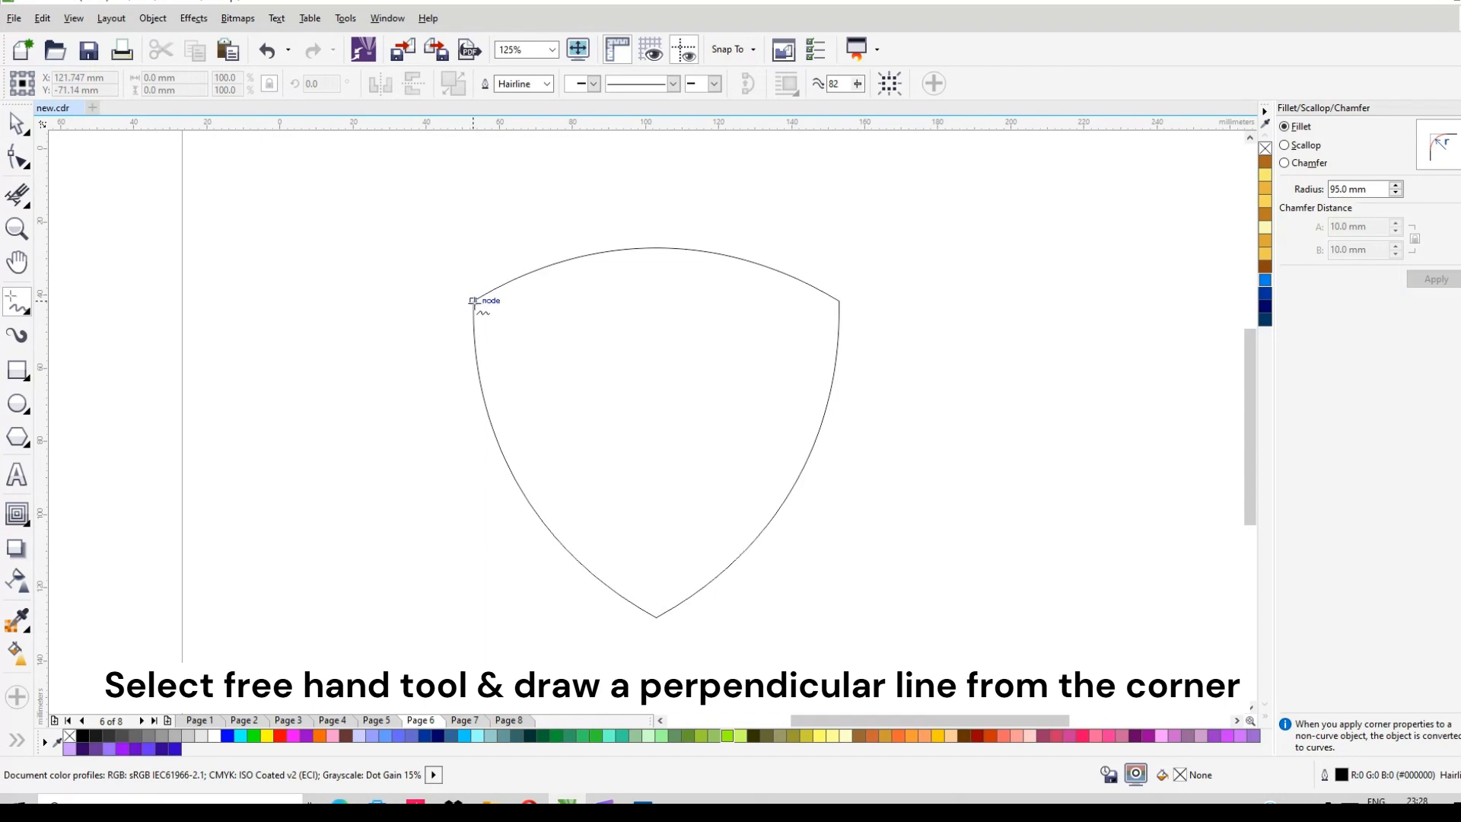
click(472, 301)
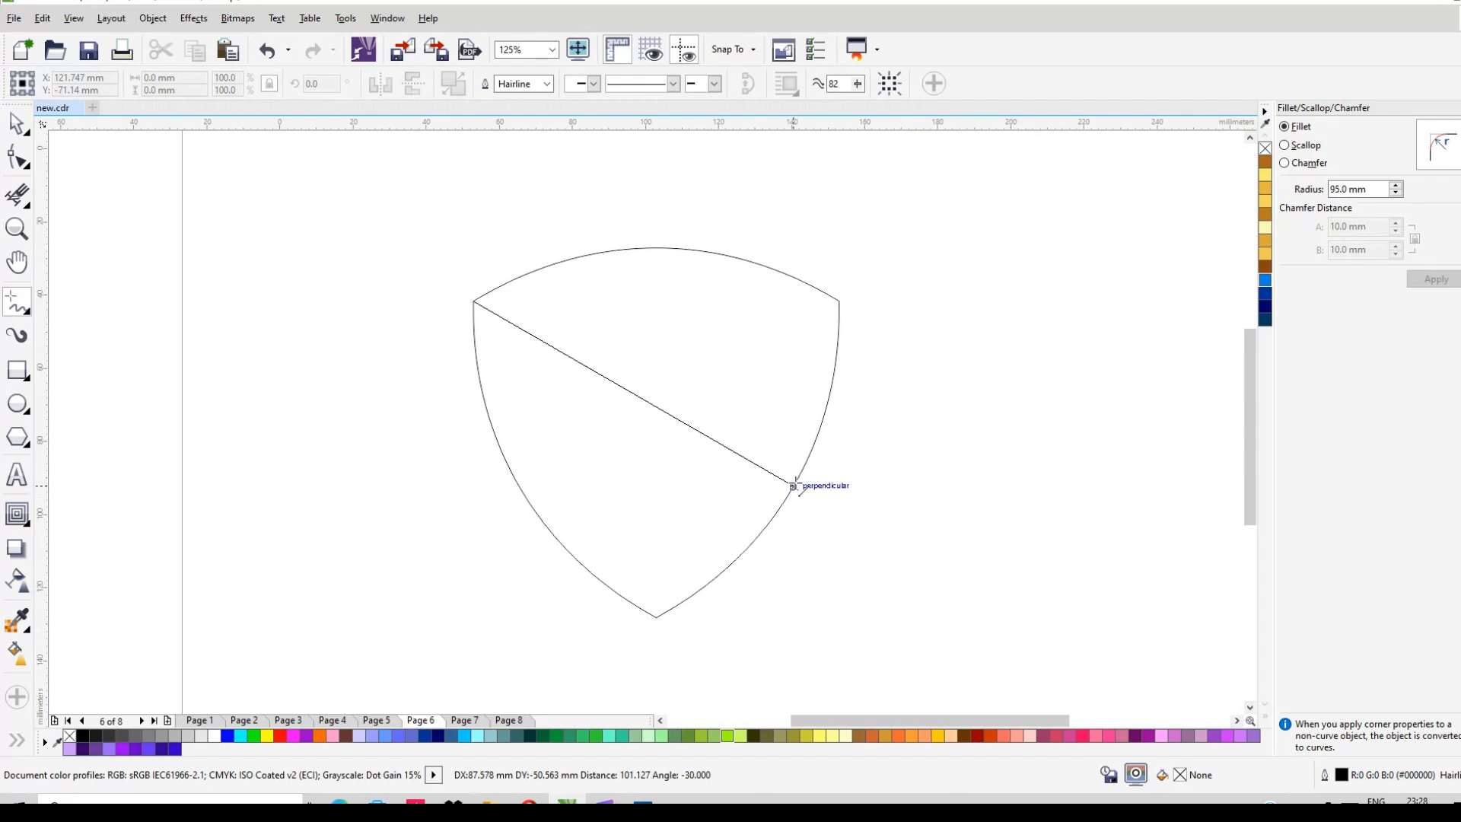
click(794, 484)
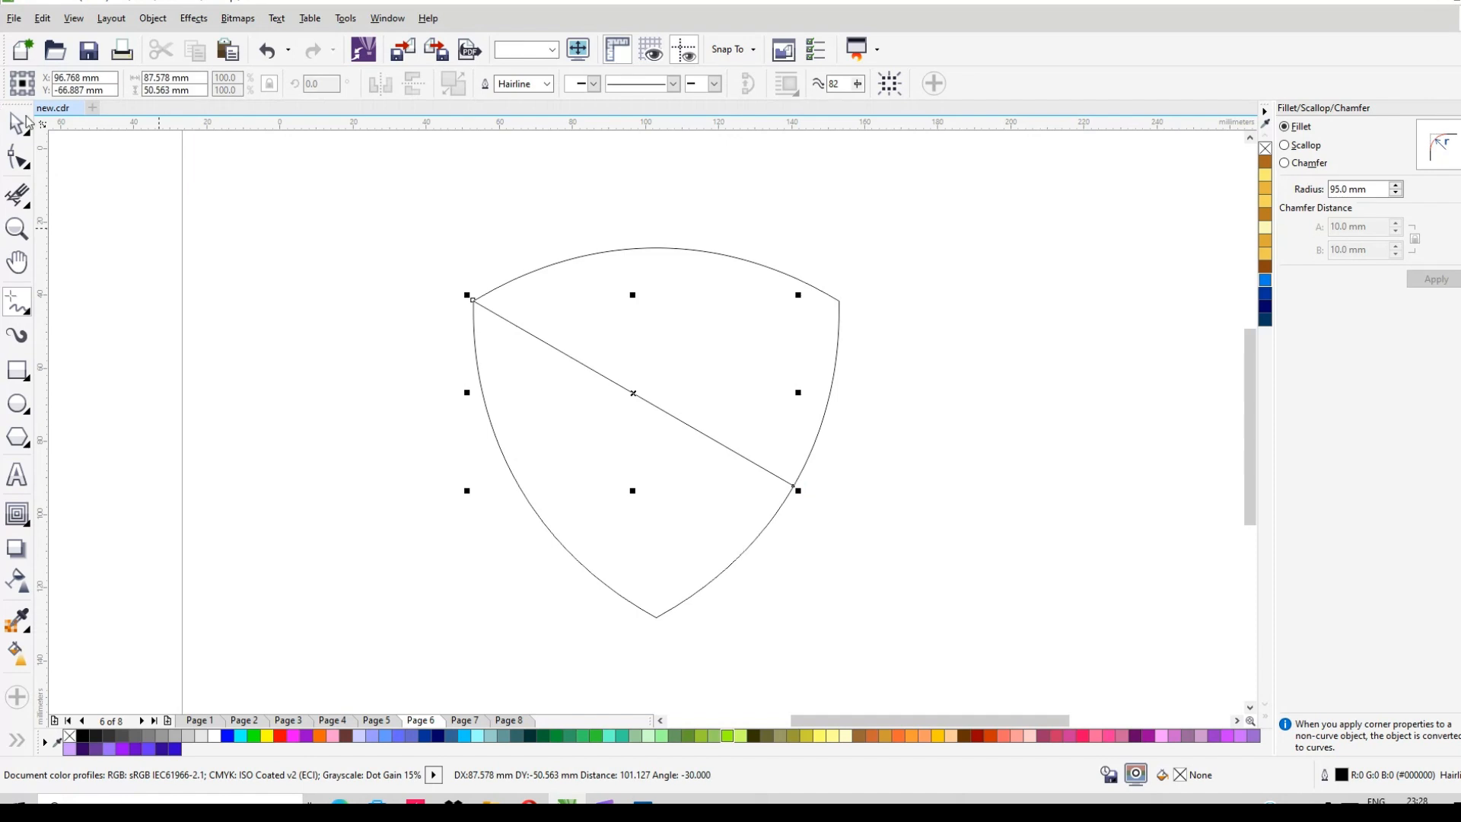
- Make a horizontally mirrored copy of the line and place its upper end node on the shape's upper-right corner
drag(469, 393, 891, 391)
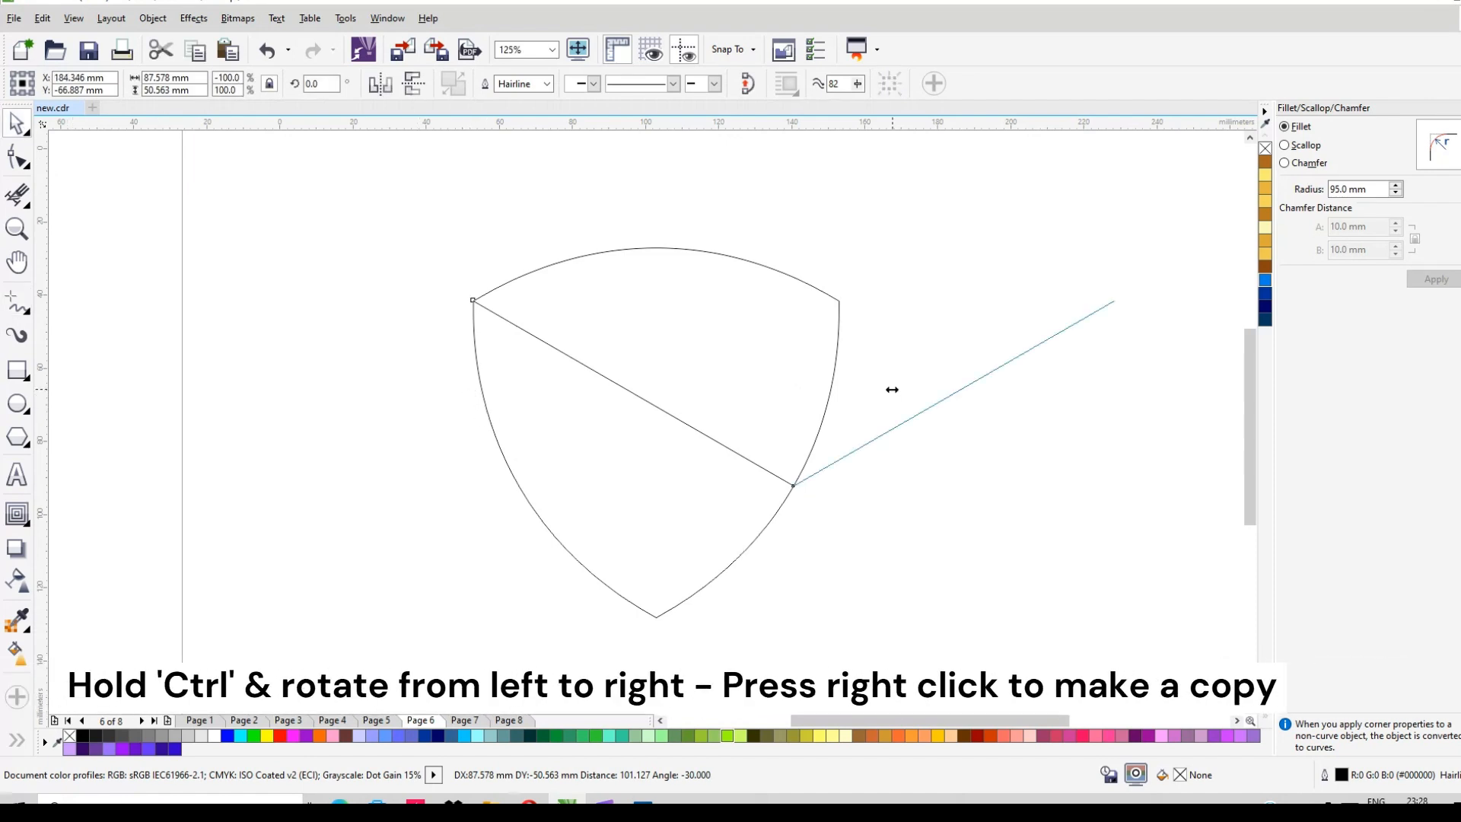
right_click(890, 391)
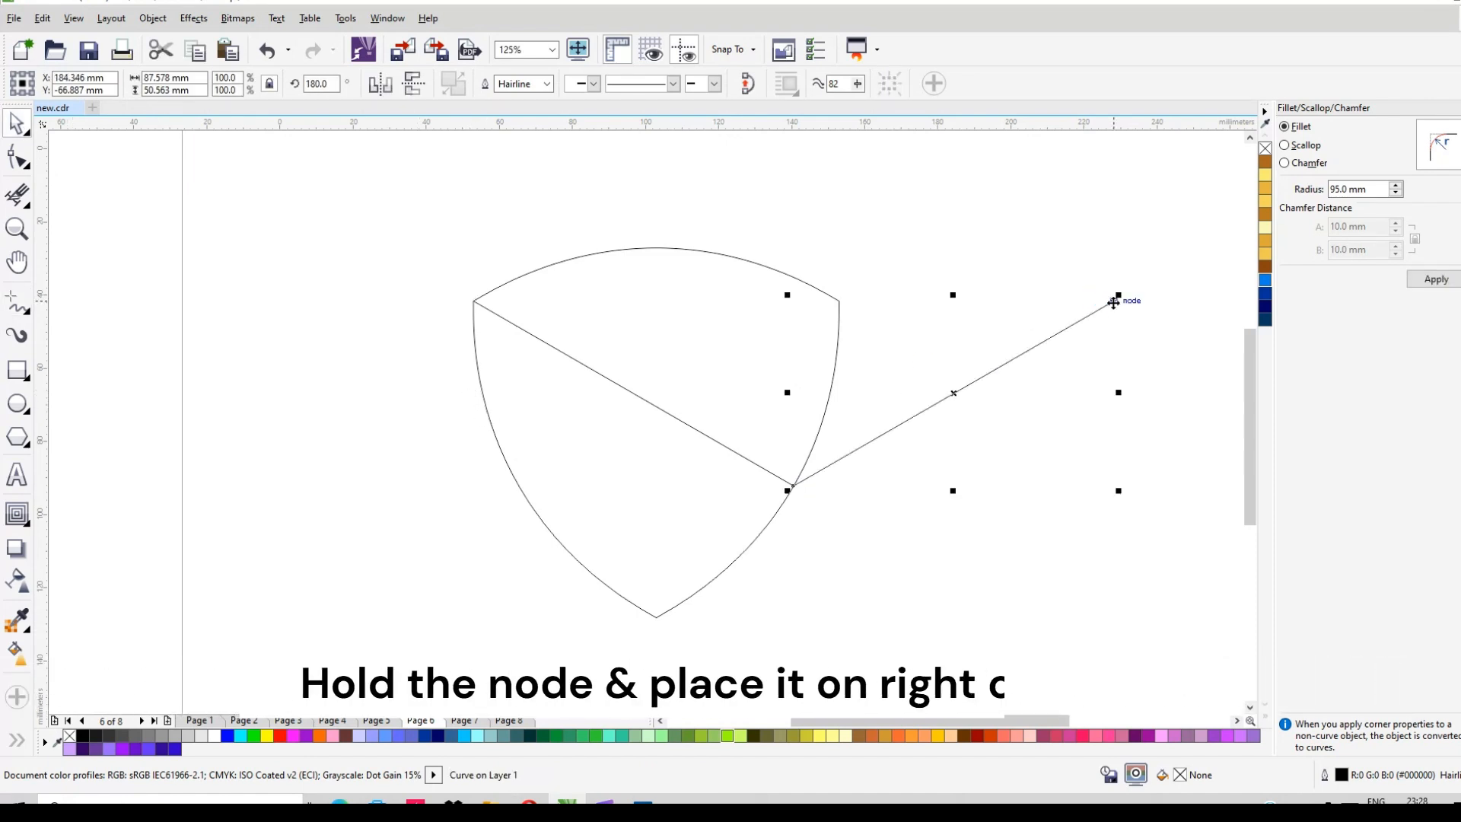
drag(1117, 302, 838, 301)
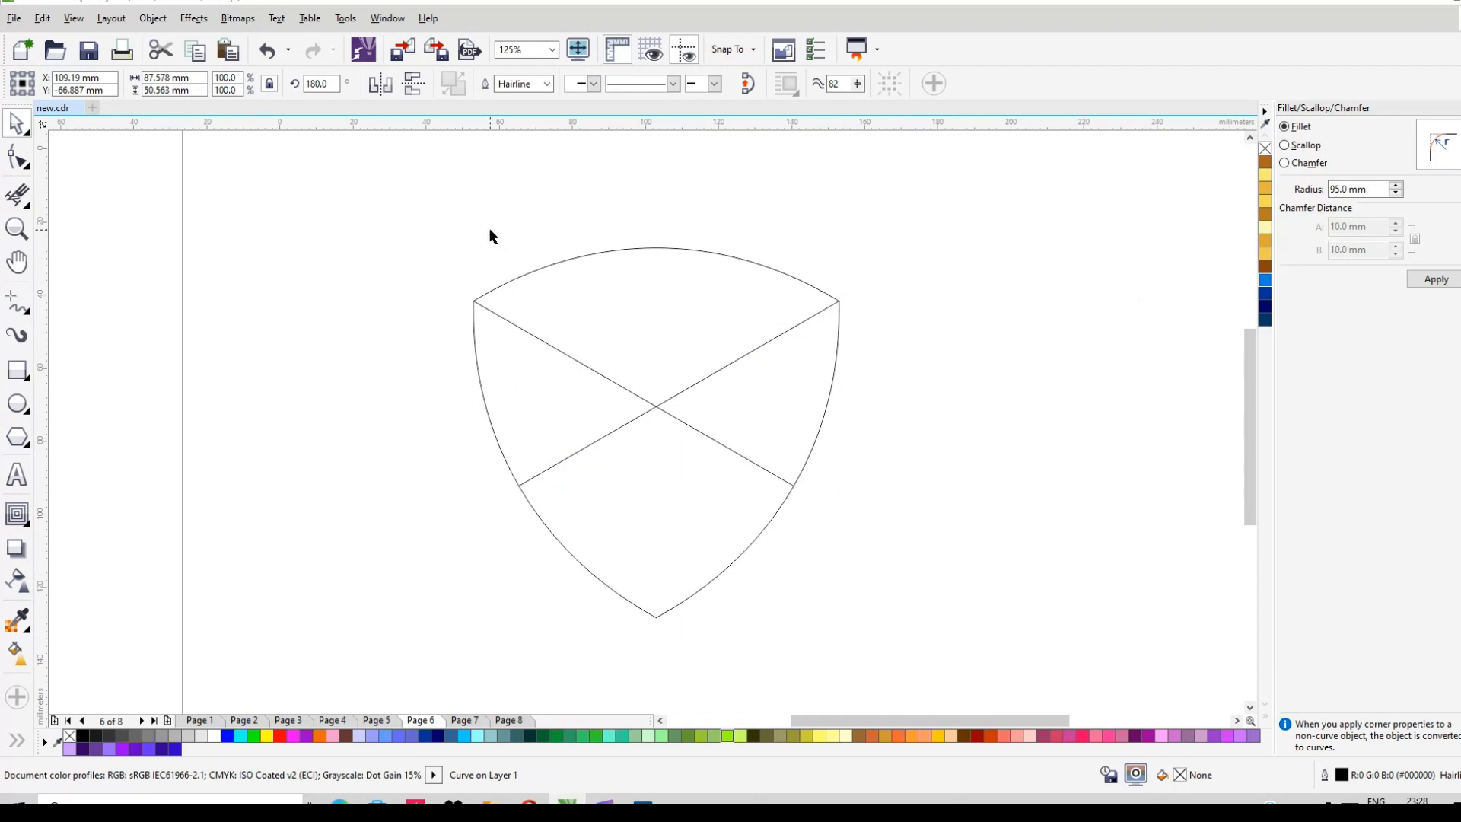
- Draw a circle about 64 mm in diameter and place its center on the intersection of the two lines
click(65, 403)
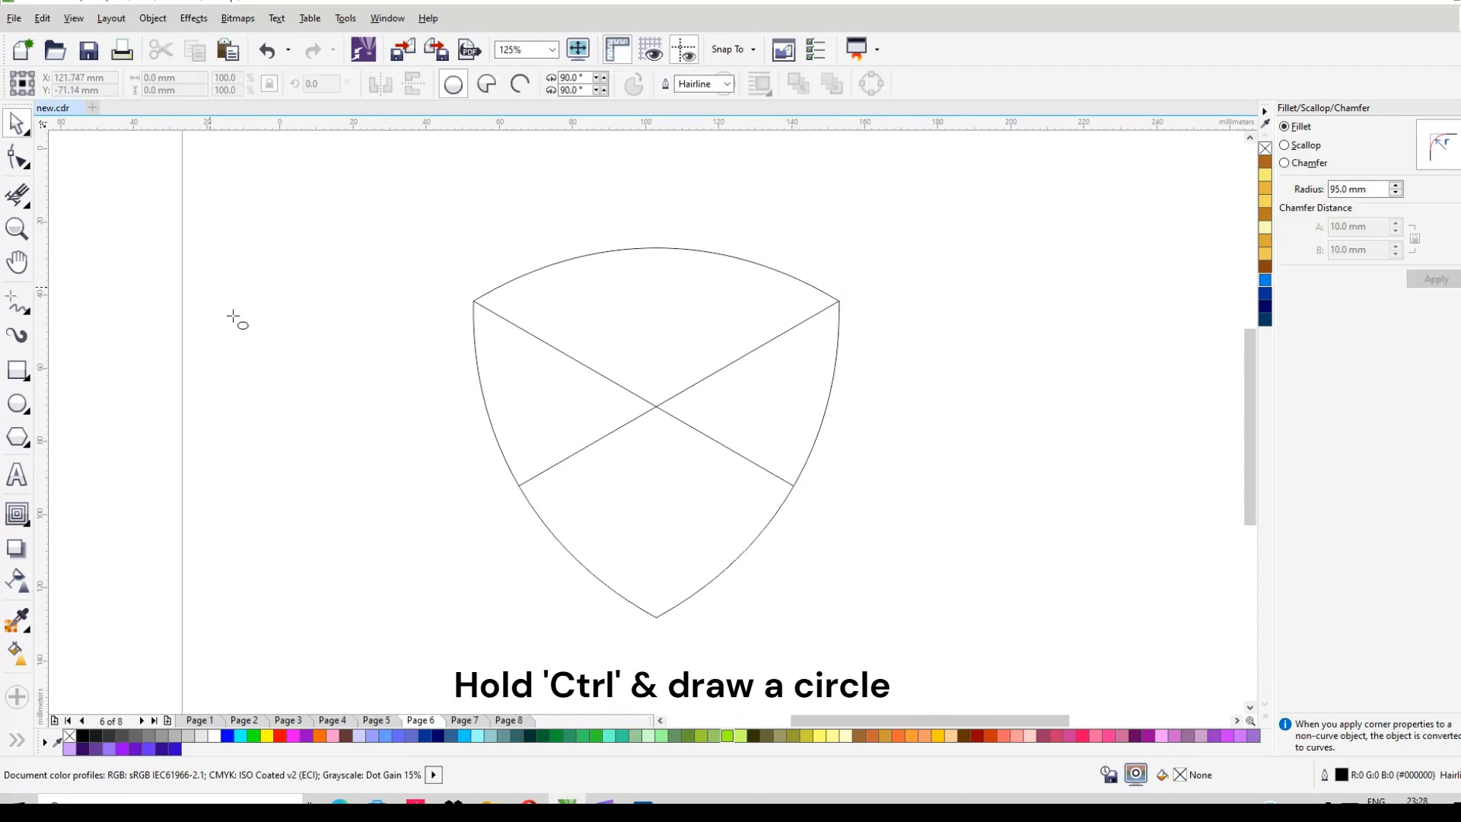
drag(210, 292, 450, 537)
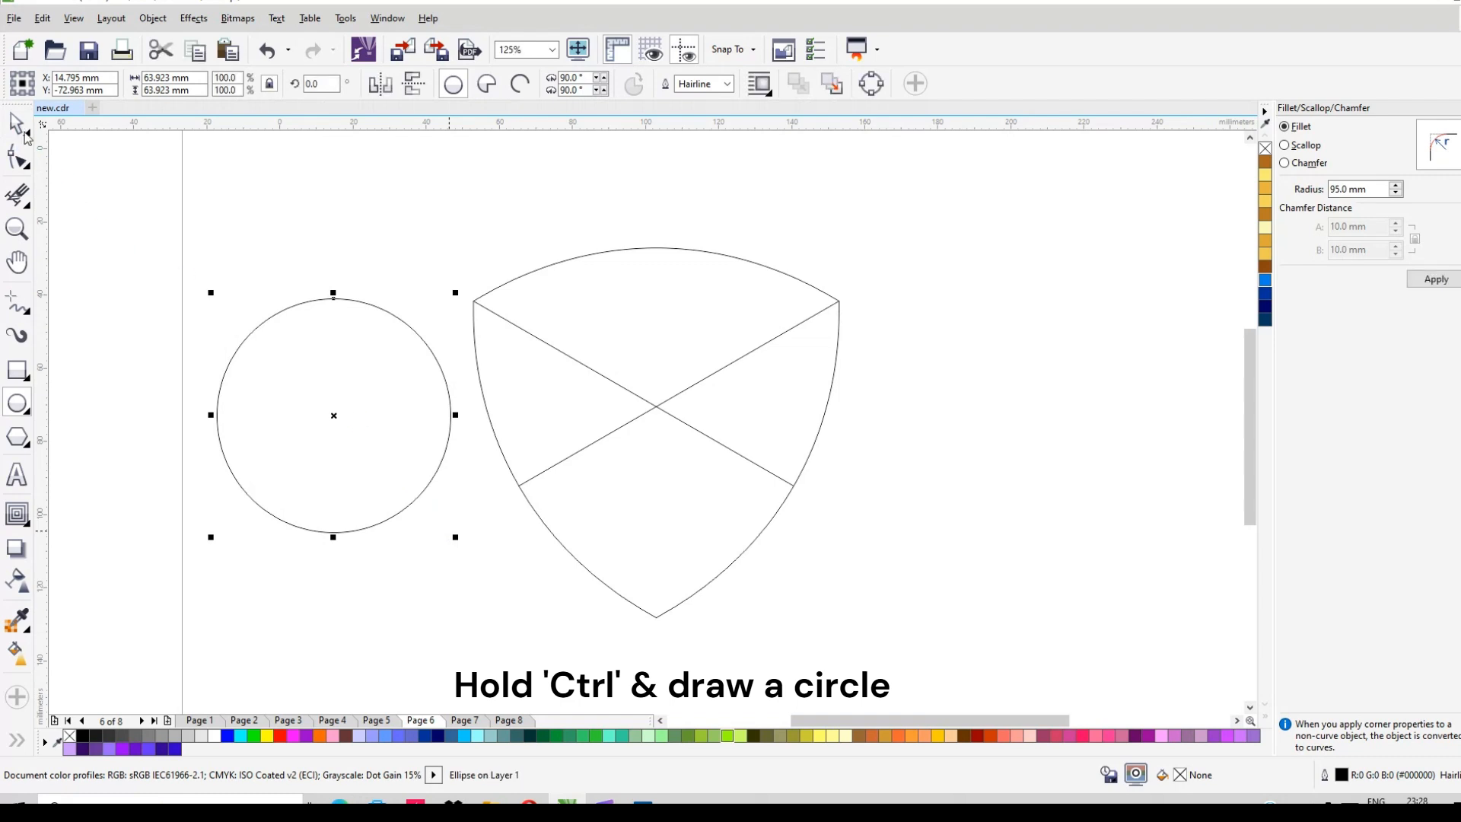
key(space)
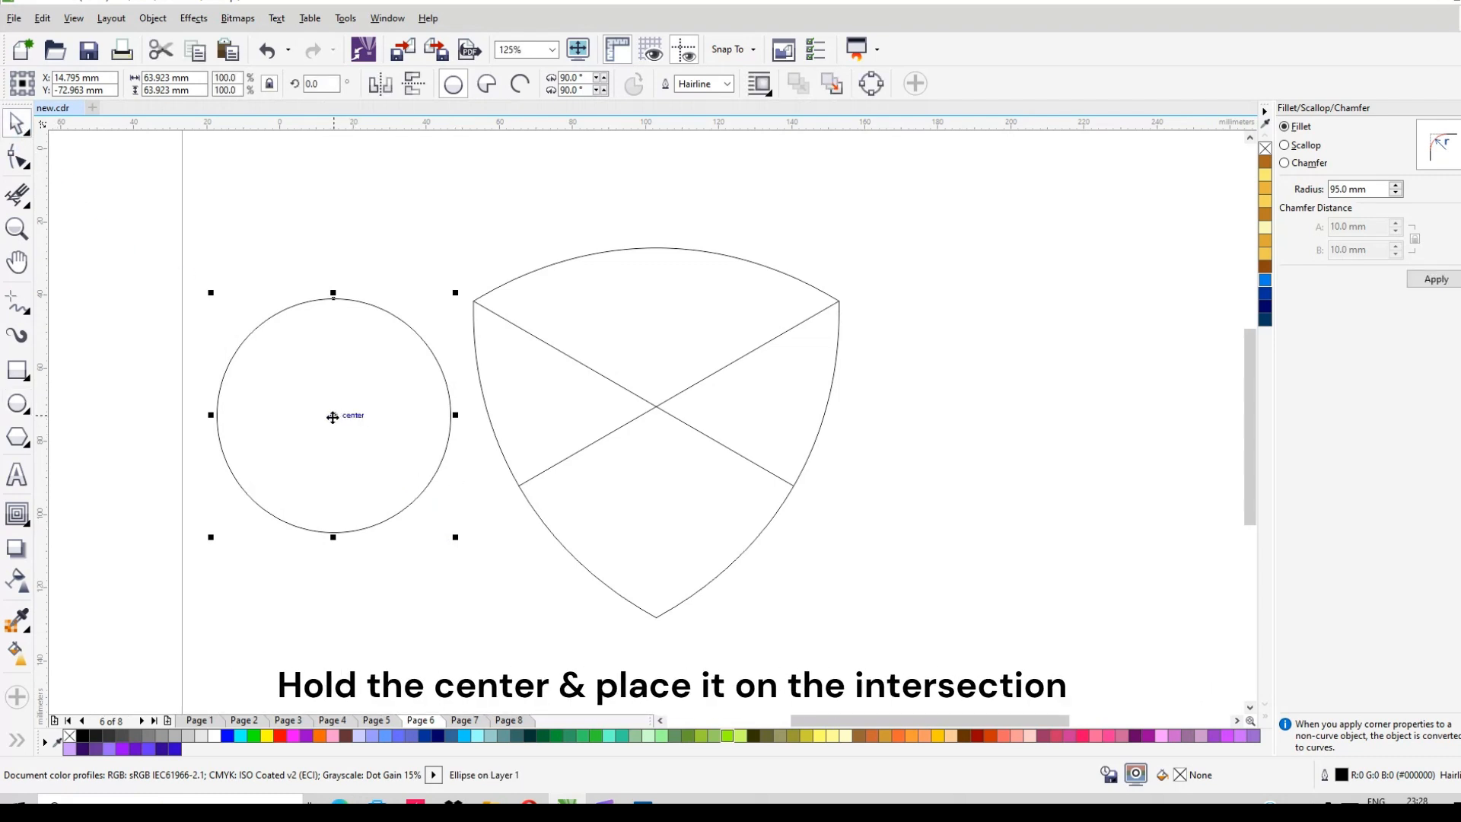
drag(335, 415, 655, 403)
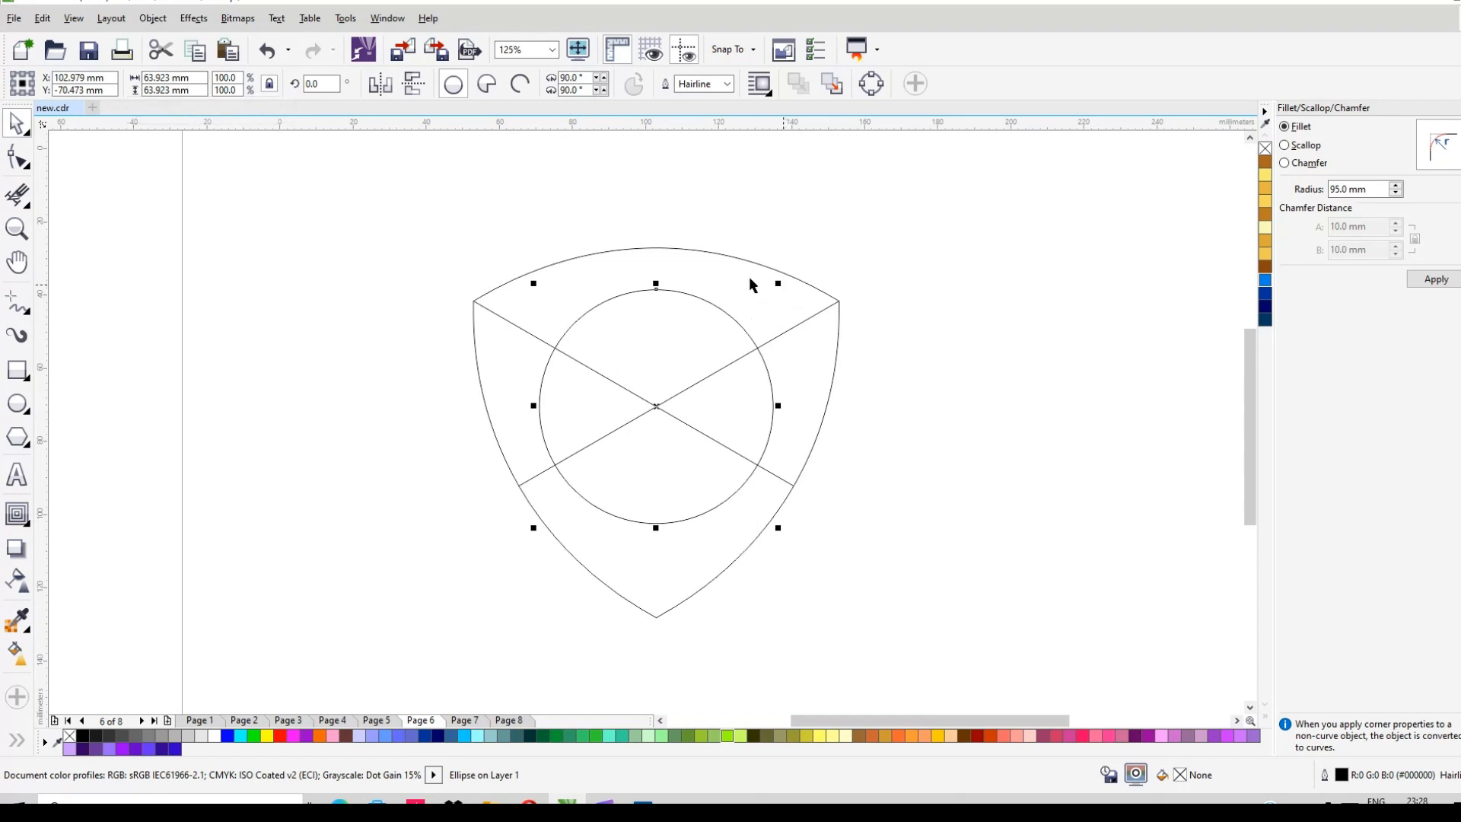
- Set the circle's diameter to 60 mm
drag(191, 77, 95, 92)
text(60)
key(Return)
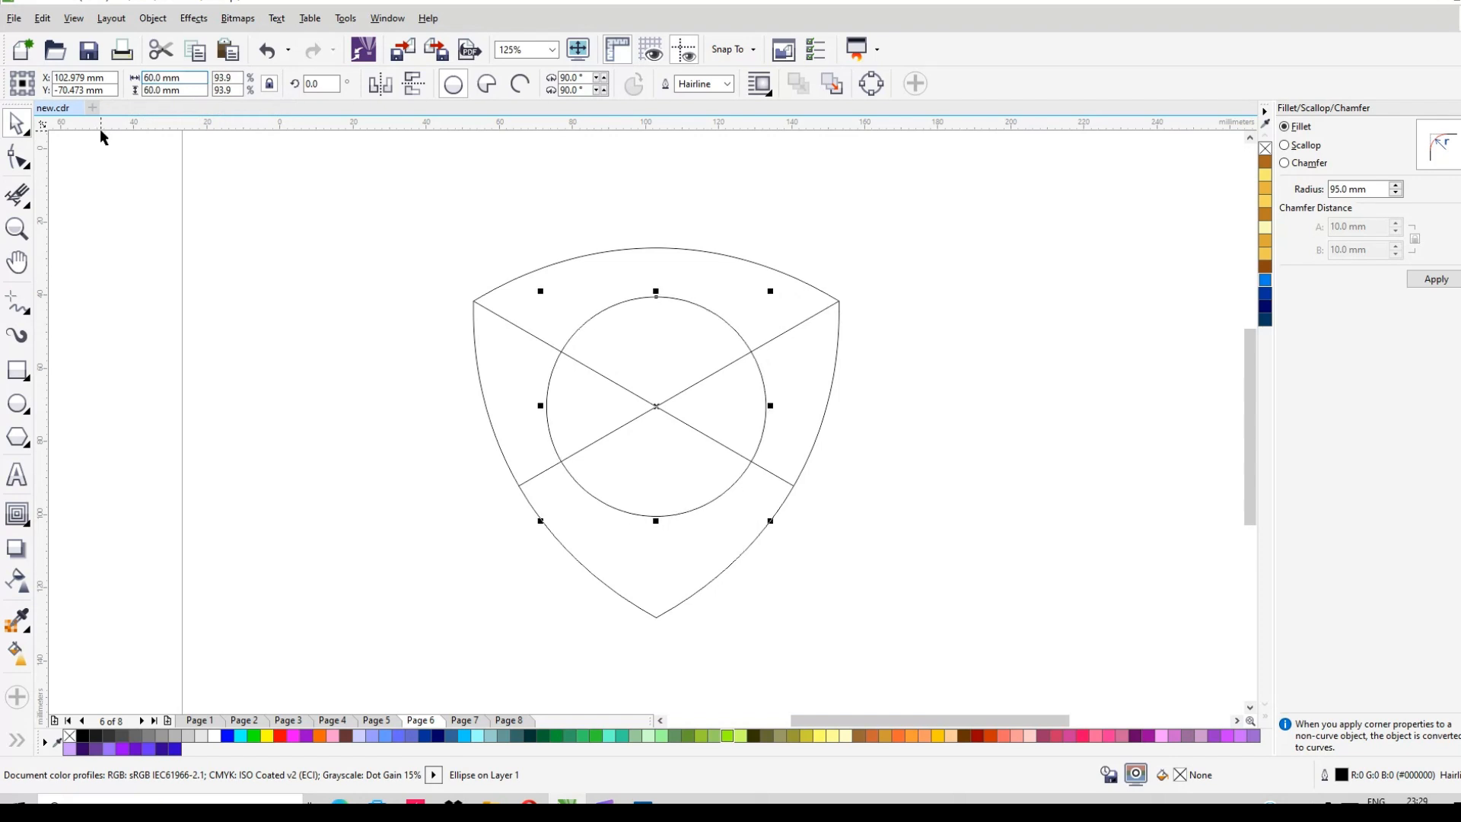
- Make a concentric copy of the circle, enlarged to about 87 mm so that it touches the curved sides of the outer shape
drag(771, 292, 886, 244)
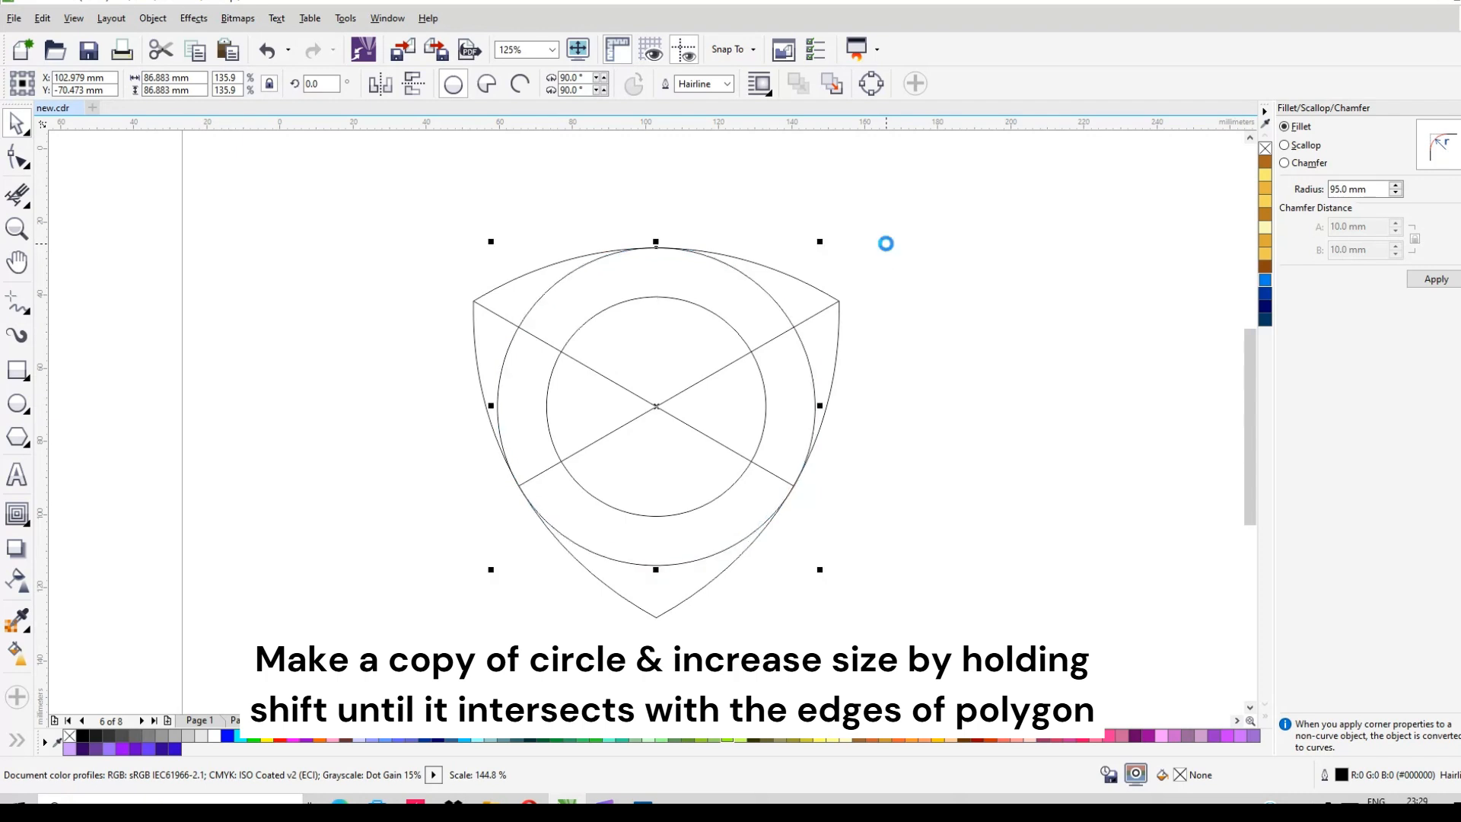
scroll(673, 247, up, 2)
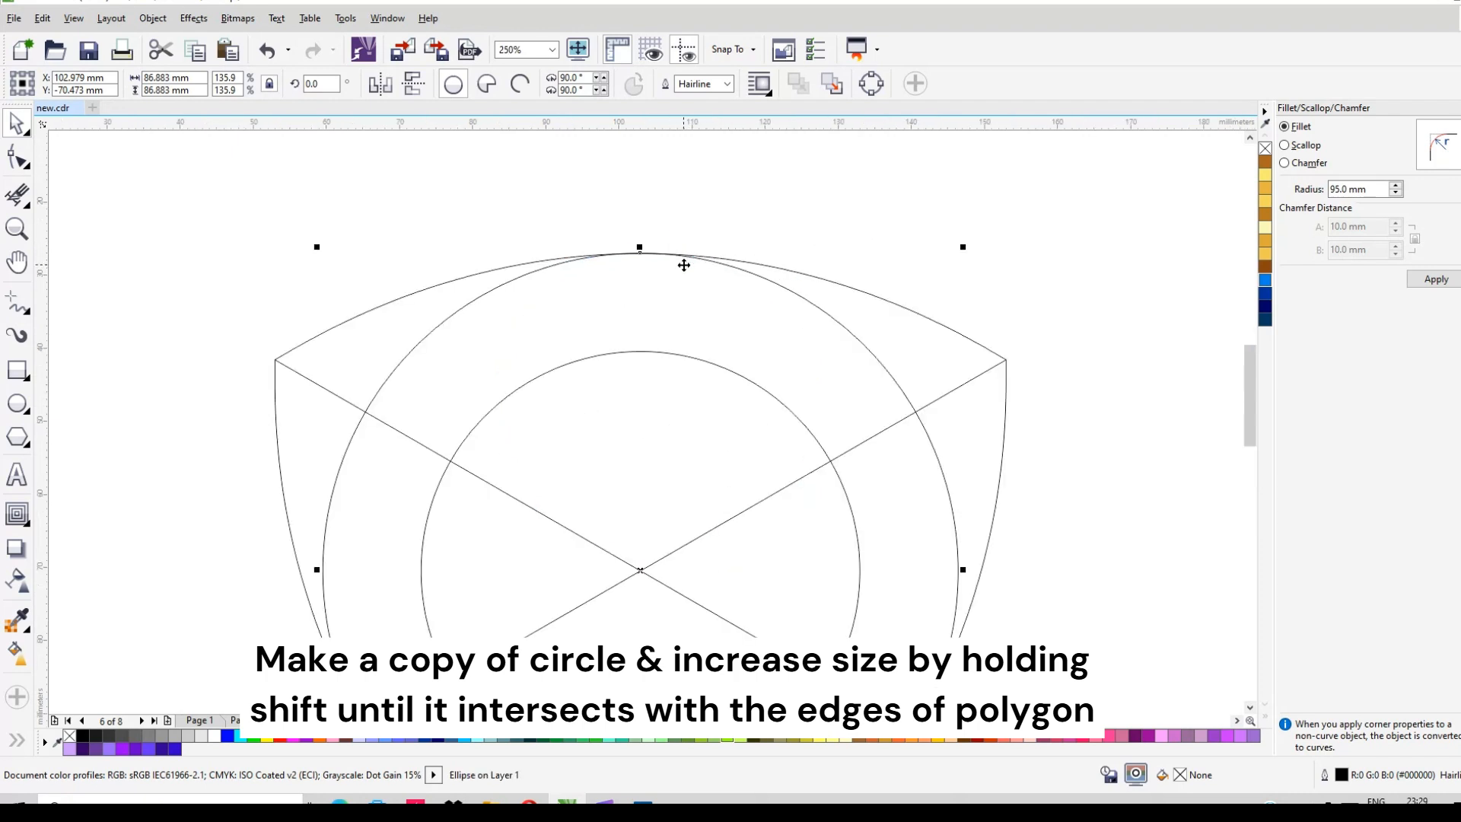
scroll(683, 264, up, 4)
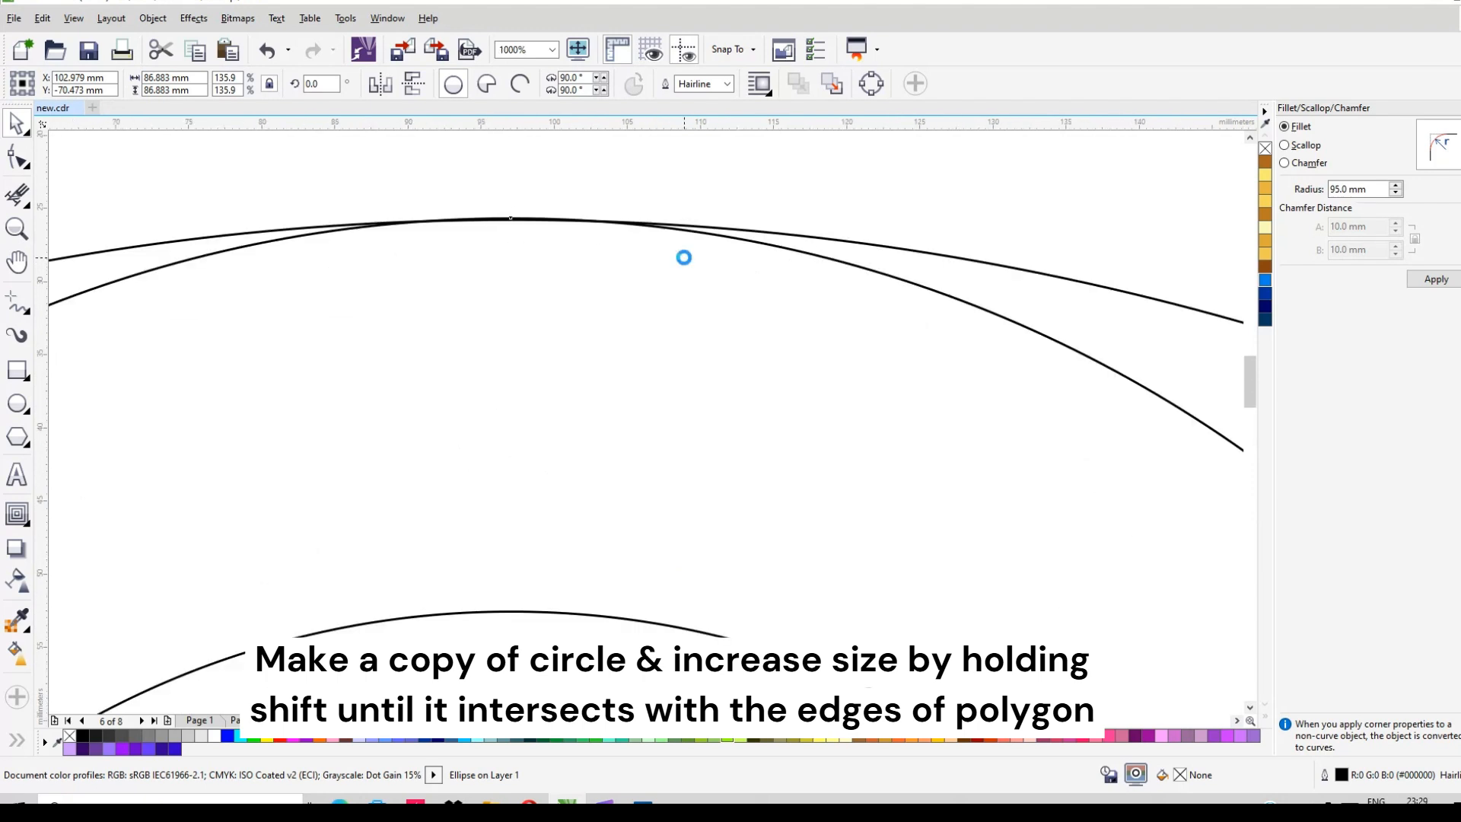
scroll(682, 257, down, 6)
click(906, 353)
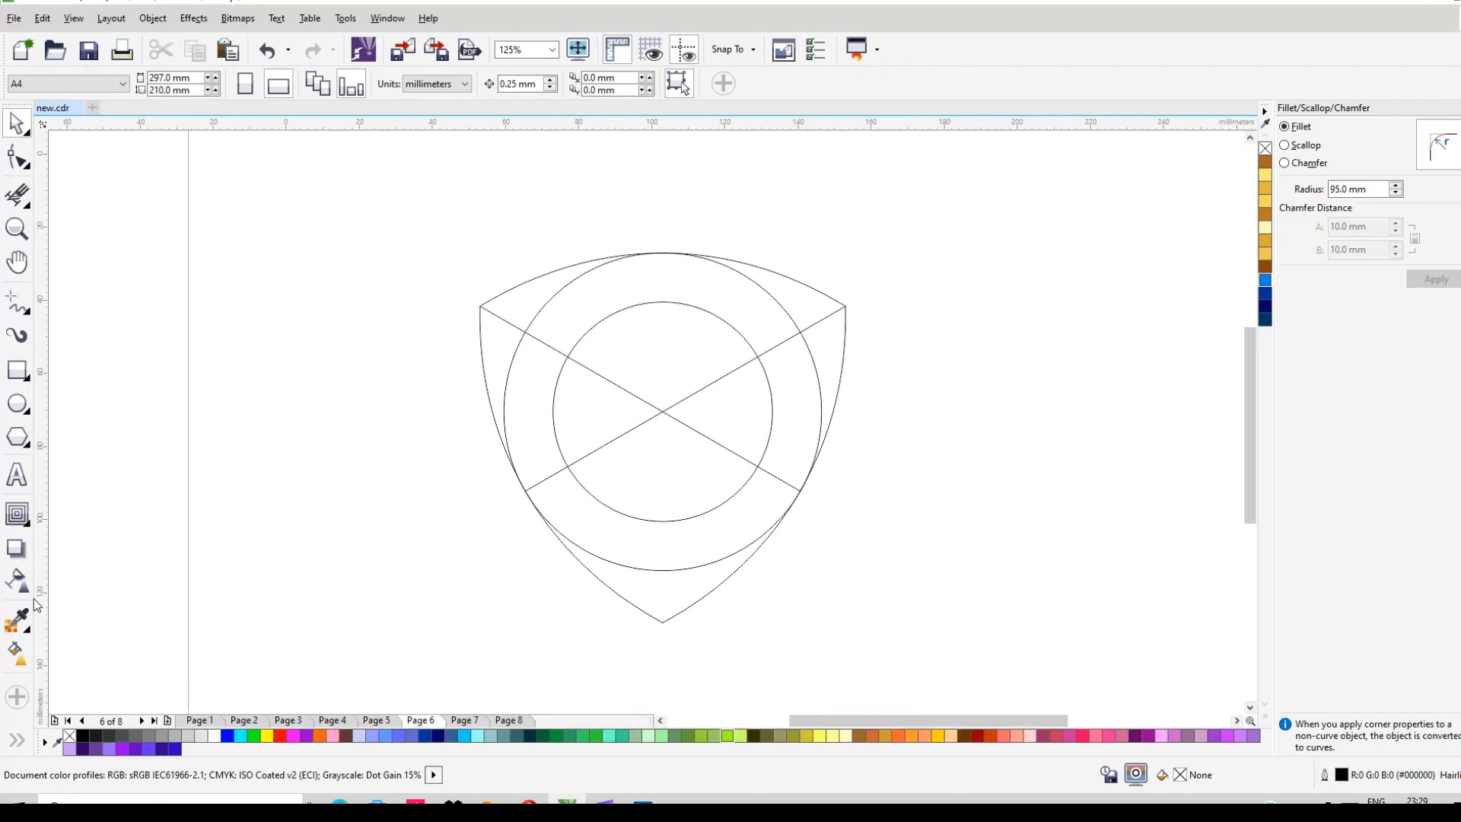
- Draw a 3-Point Curve about 64 mm wide arching from the inner circle's upper-left line intersection to the outer circle's upper-right line intersection
click(28, 315)
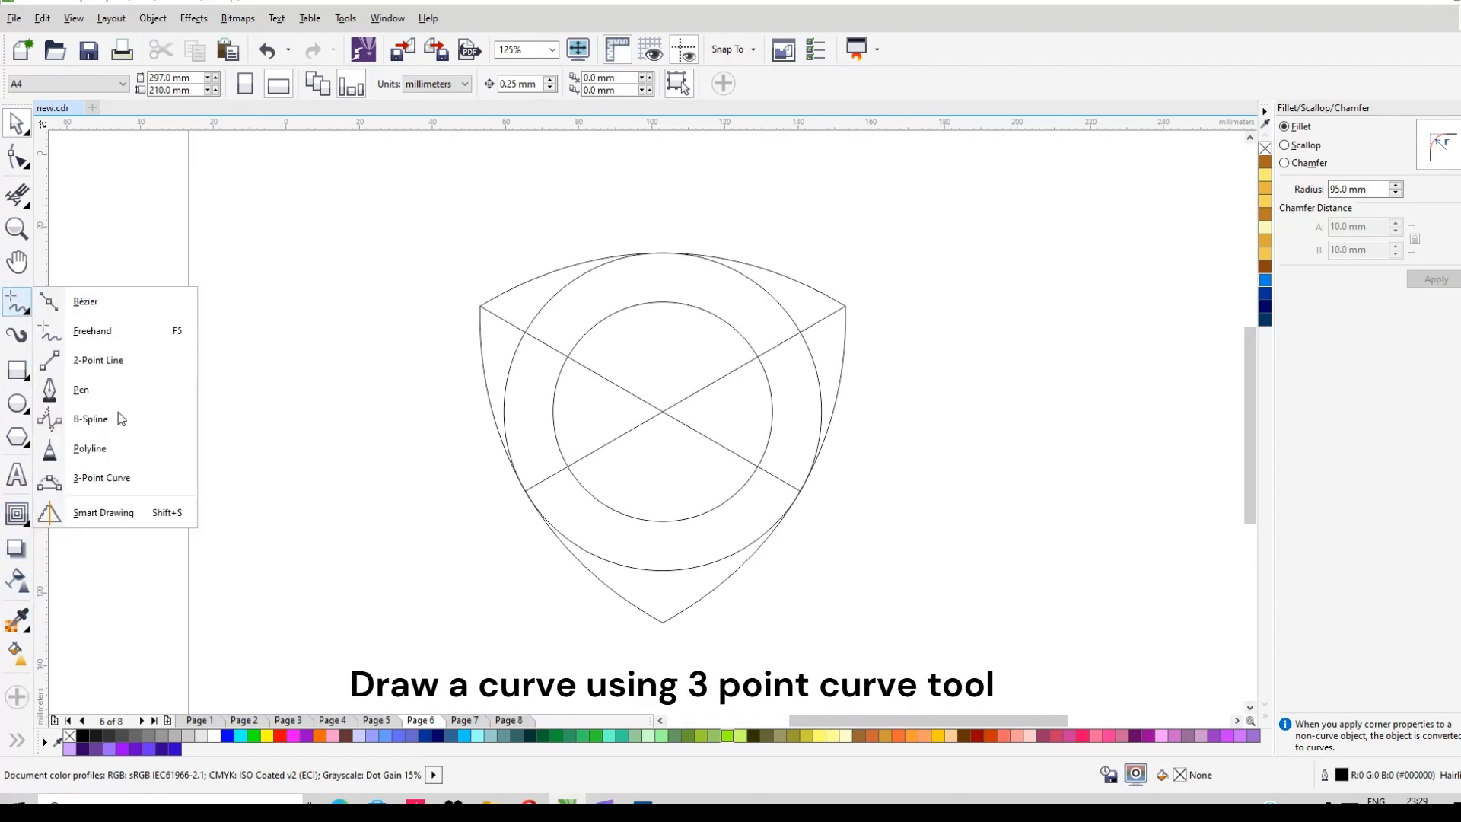
click(106, 477)
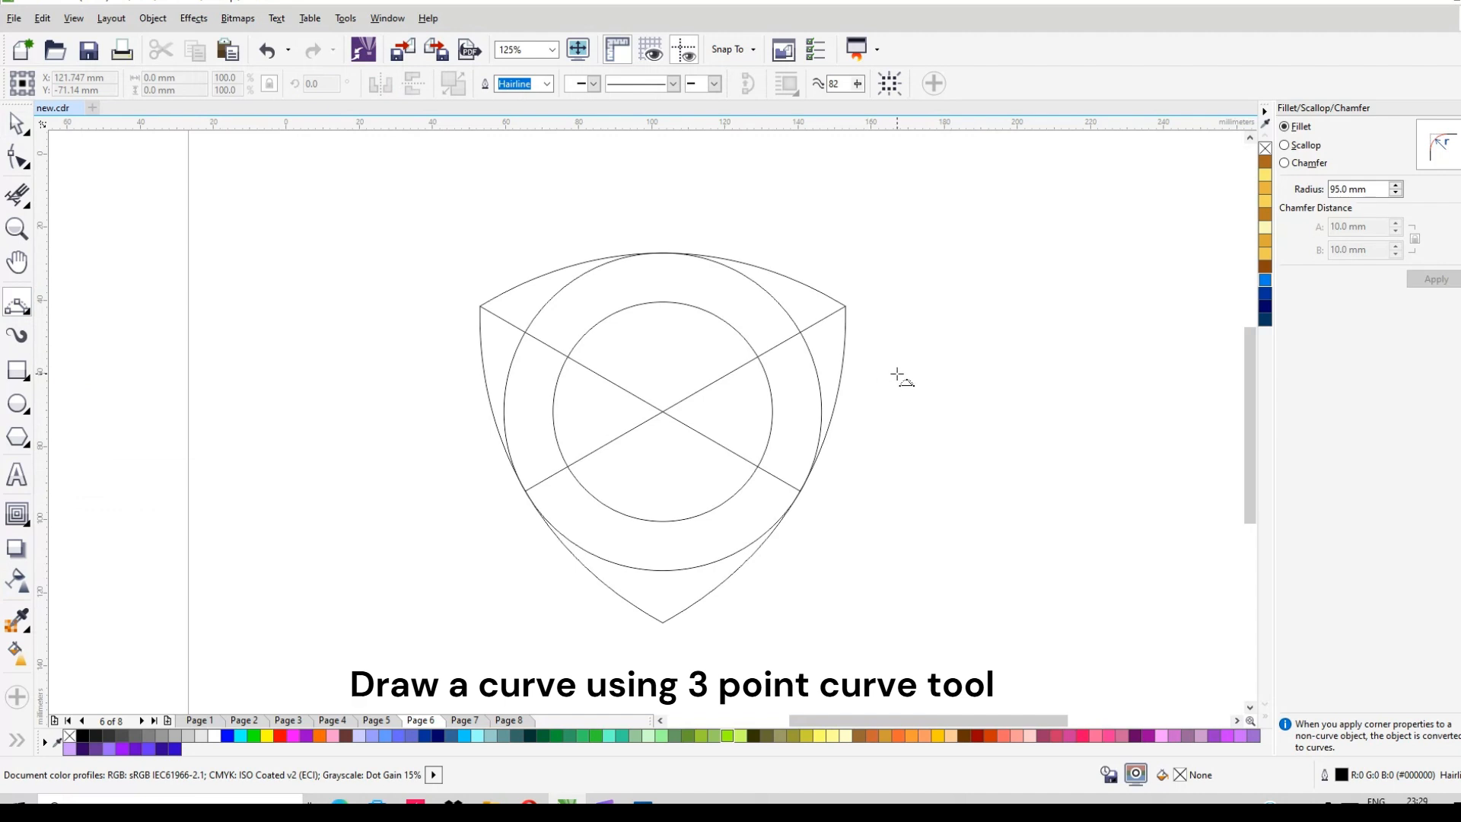
key(space)
key(space)
drag(569, 356, 799, 332)
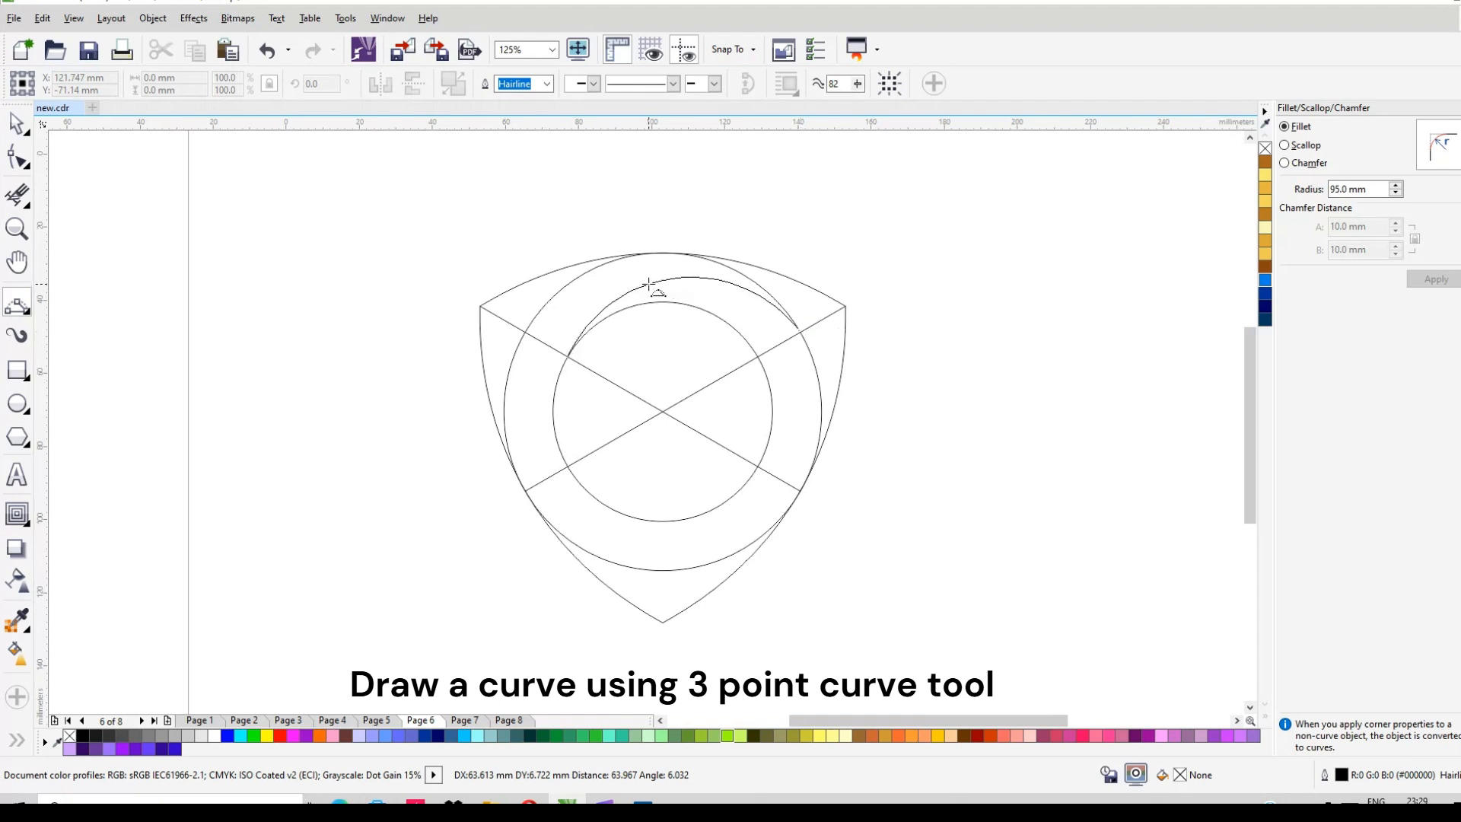
click(648, 284)
key(space)
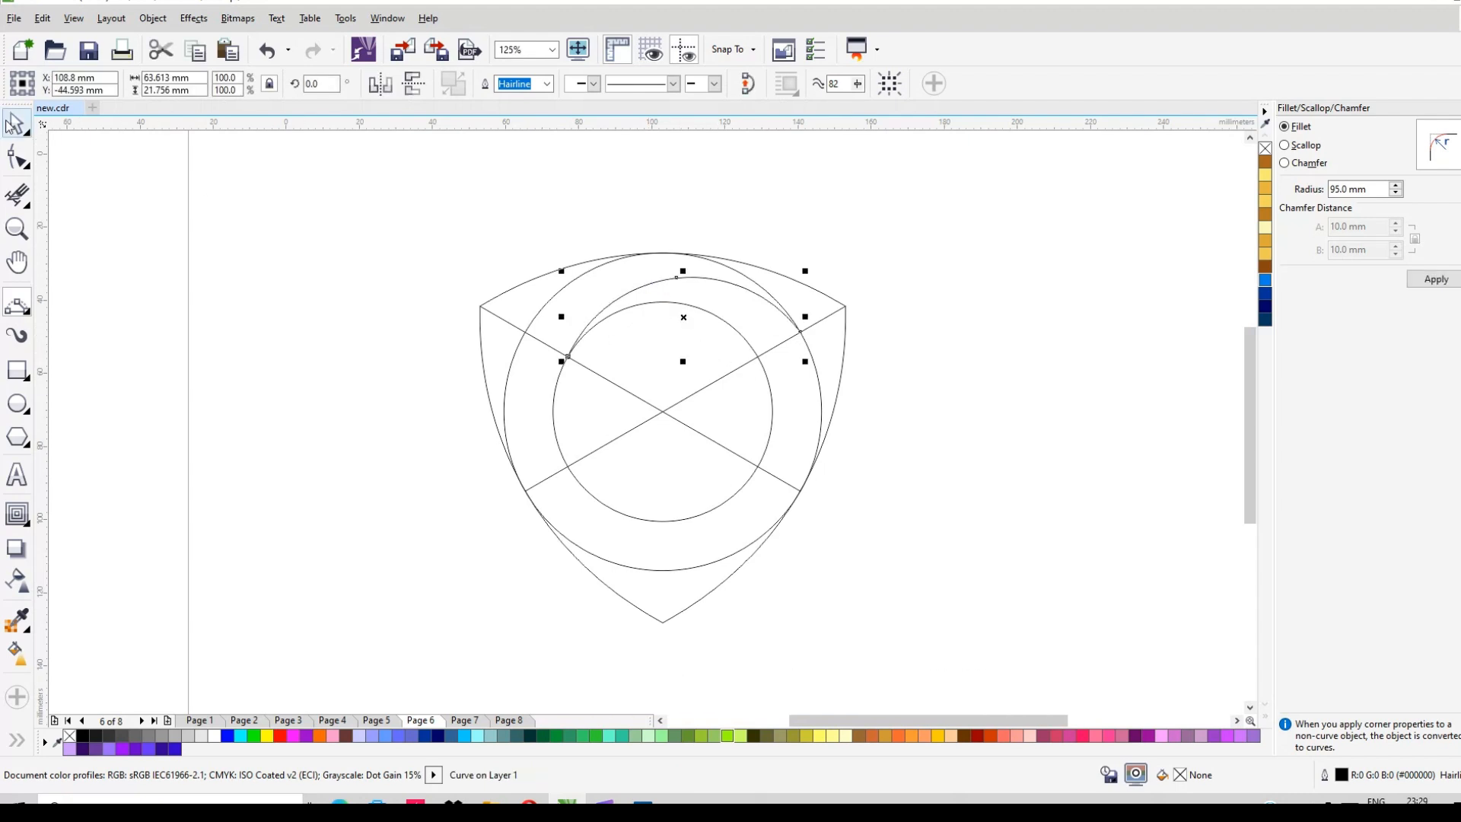
- Place the curve's rotation pivot at the circles' center and make a copy rotated 120 degrees clockwise
click(685, 277)
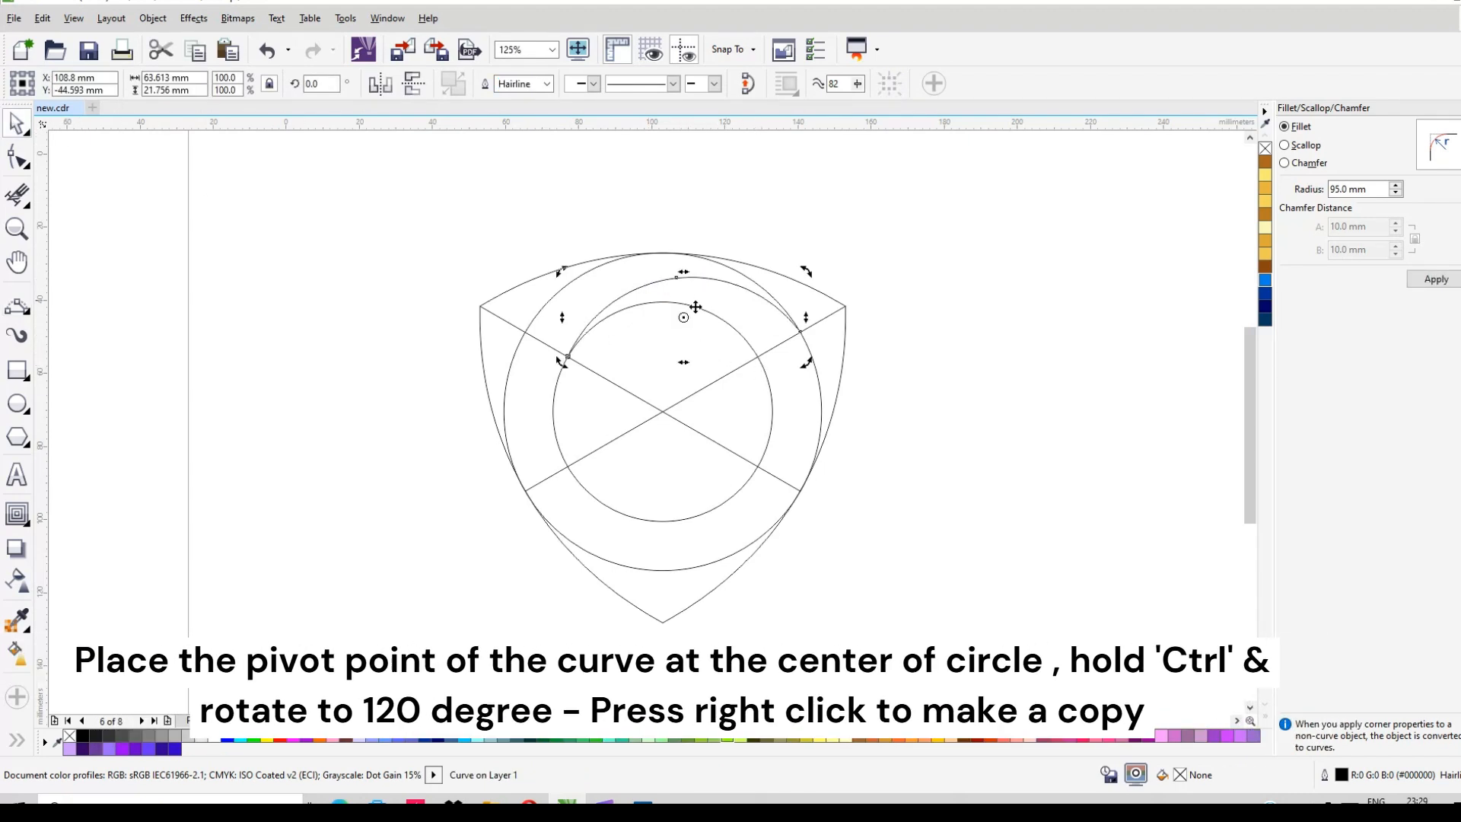
drag(663, 411, 663, 412)
drag(811, 276, 698, 515)
right_click(699, 516)
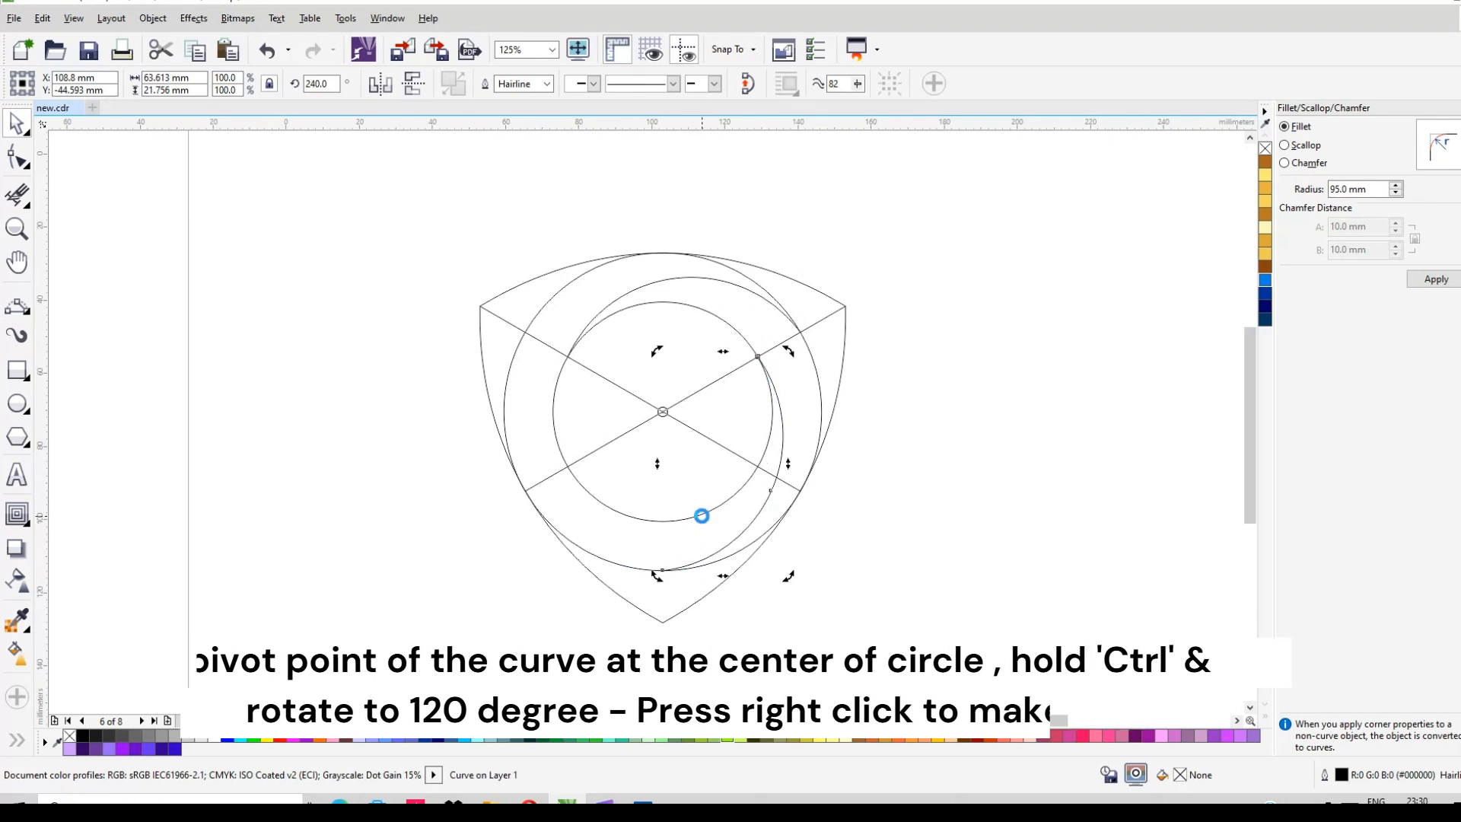
click(969, 443)
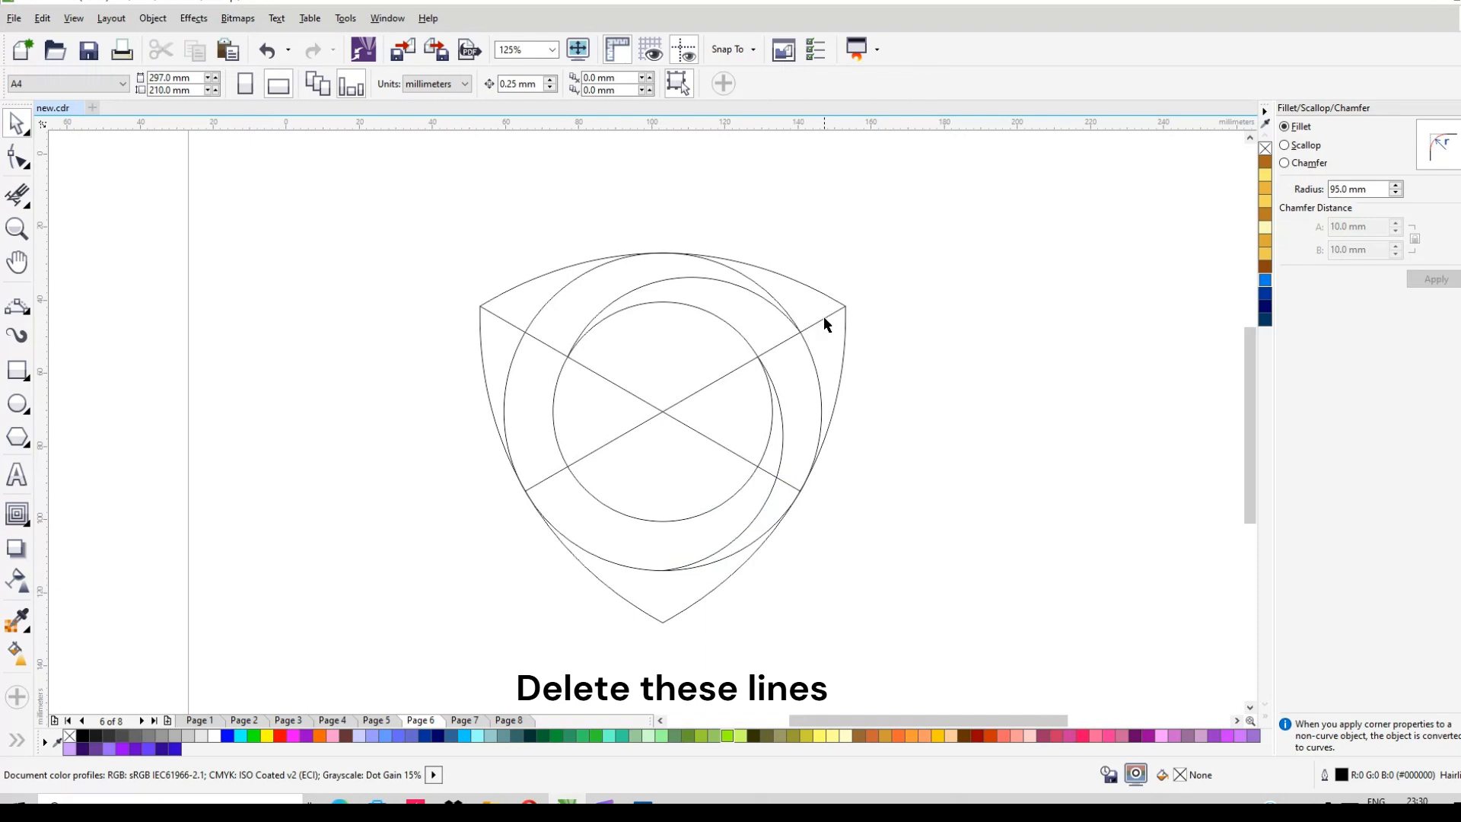
- Delete the diagonal construction line running from the outer shape's upper-left corner to its lower-right side
click(823, 315)
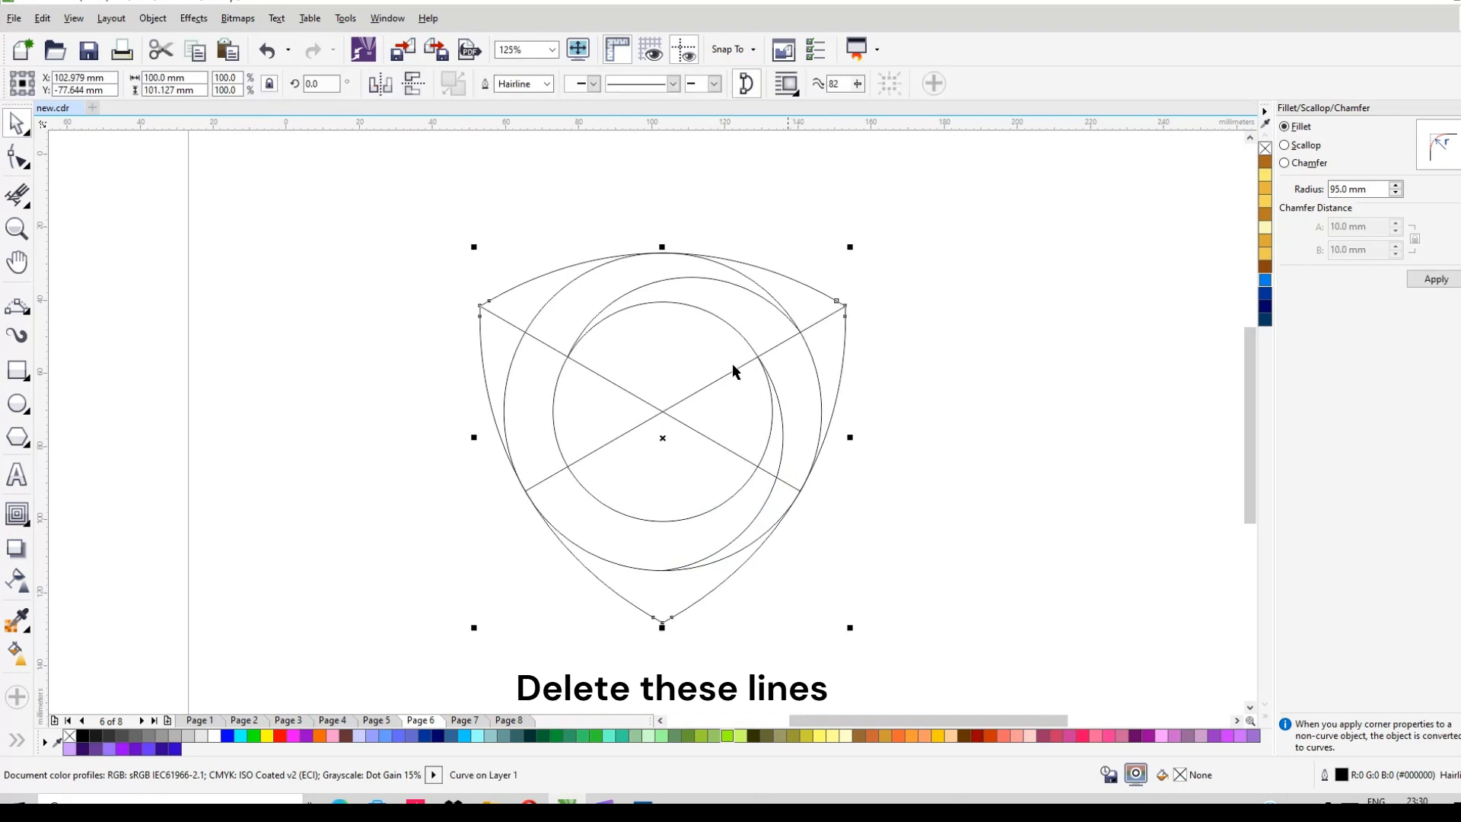
click(603, 376)
key(Delete)
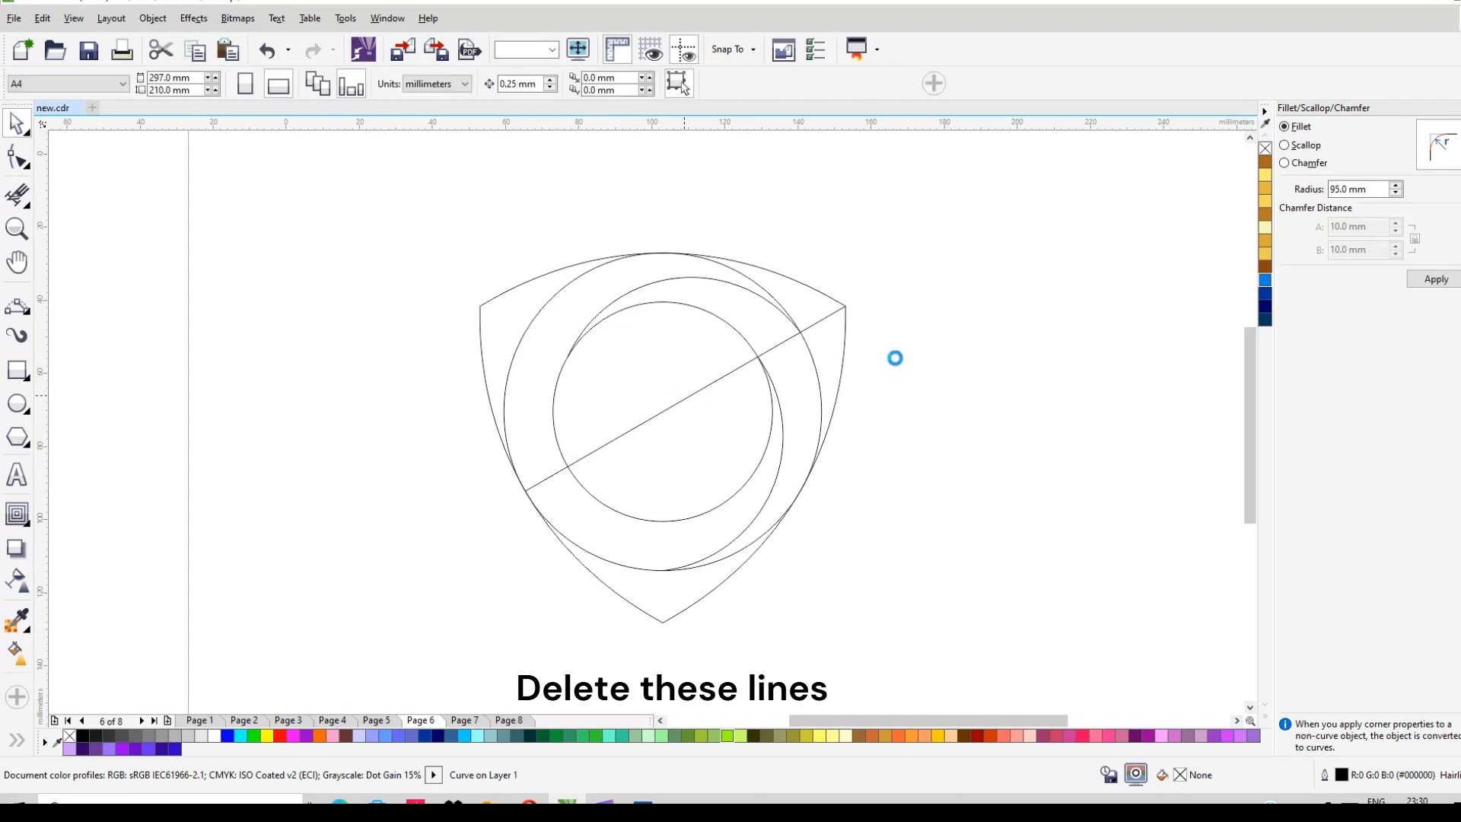
- Delete the remaining diagonal construction line running from the outer shape's upper-right corner to its lower-left side
click(539, 478)
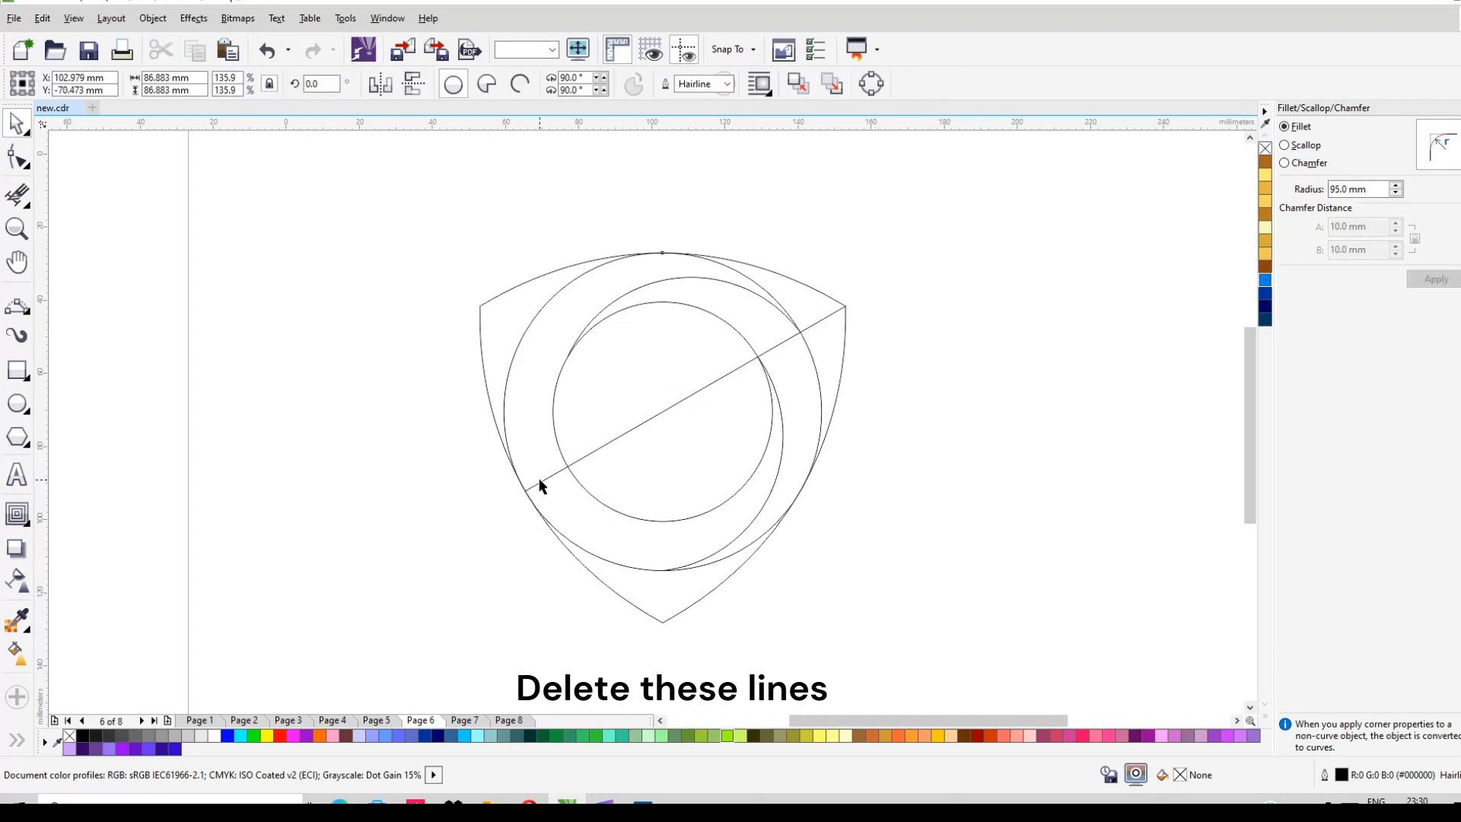
click(829, 312)
key(Delete)
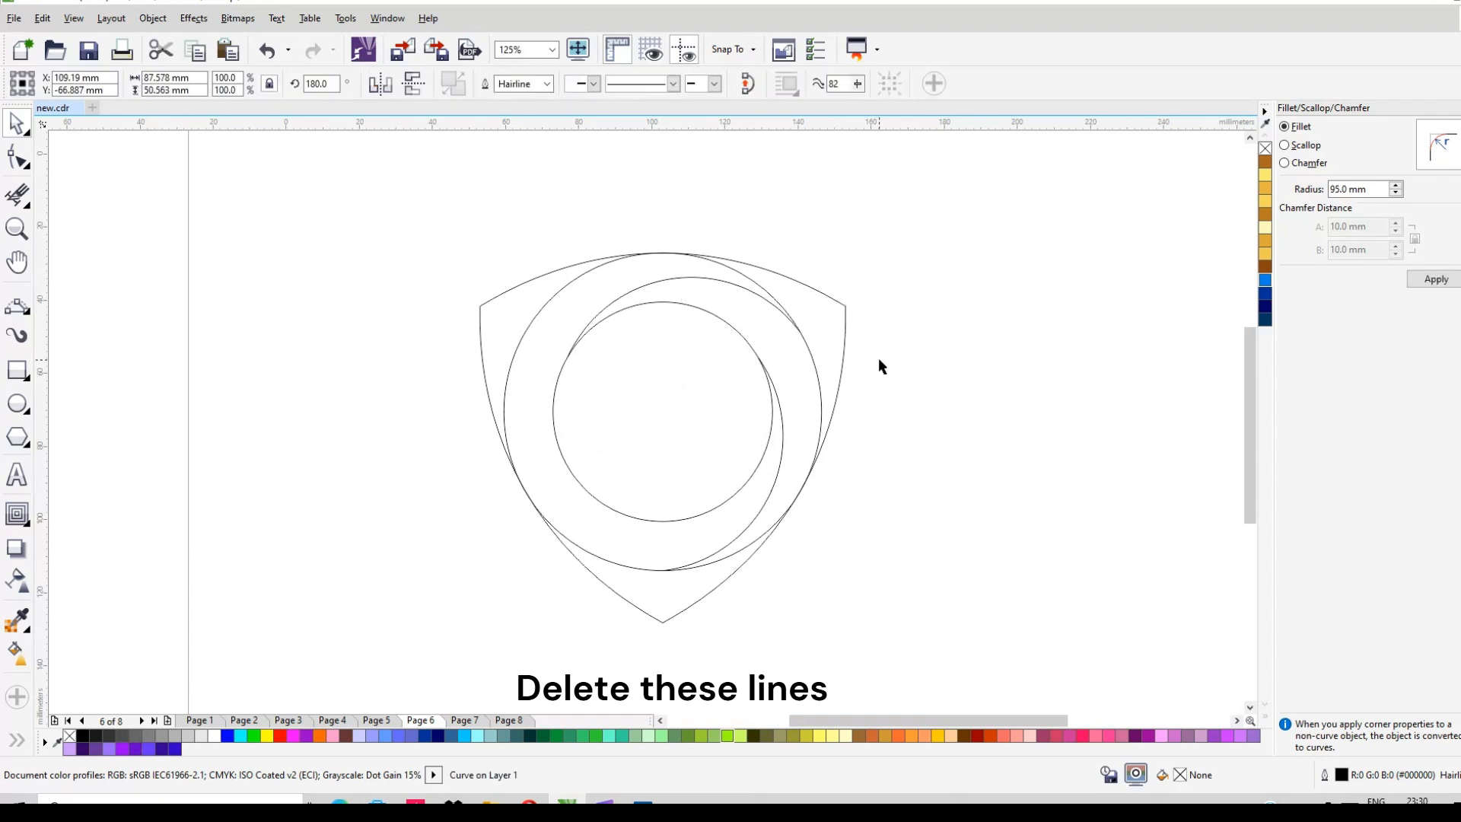
- Use Smart Fill to colour the crescent between the curves and the outer shape's upper-right corner region purple (#9900CC)
click(19, 740)
click(52, 735)
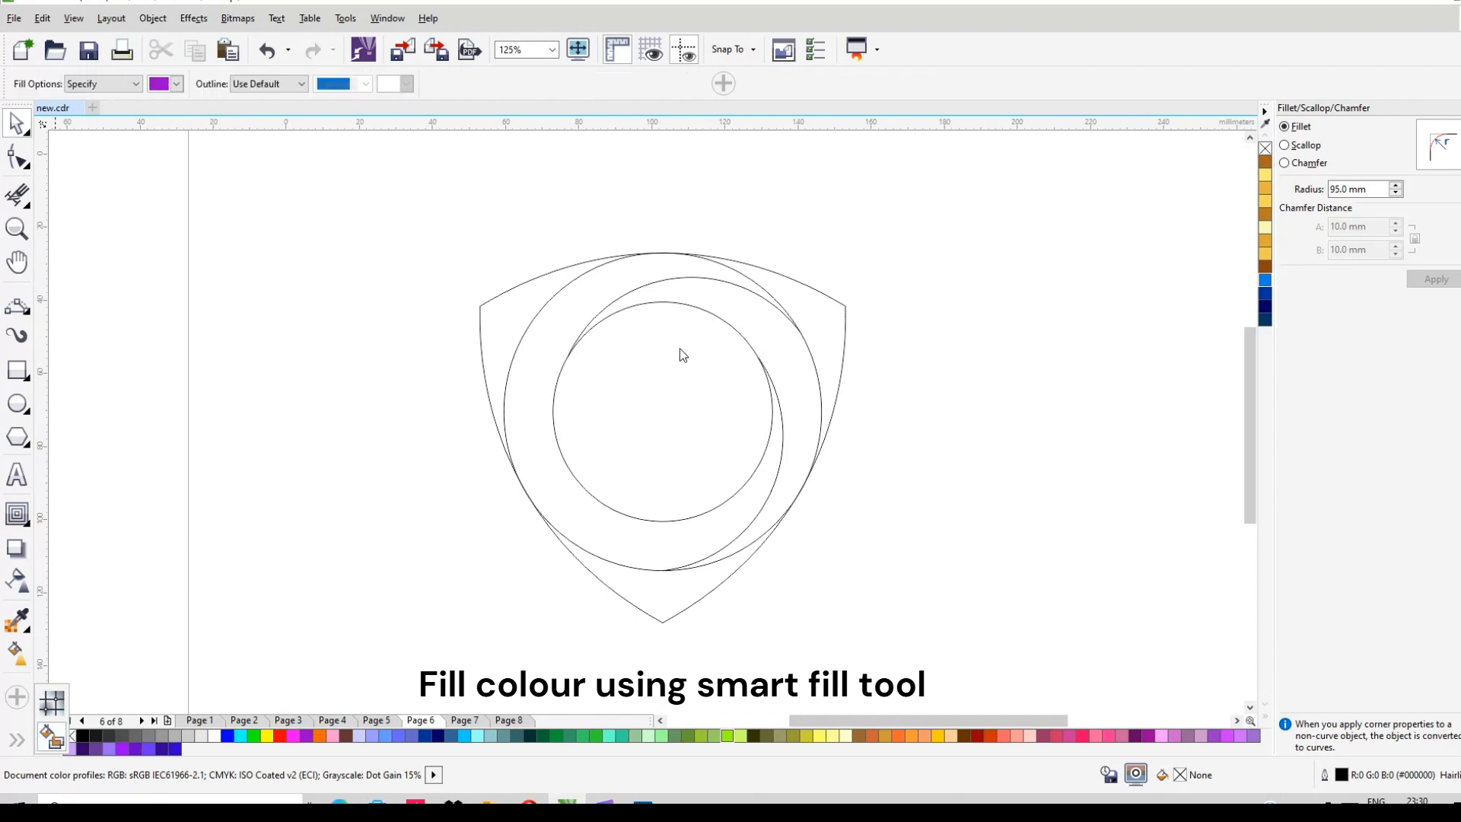
click(735, 308)
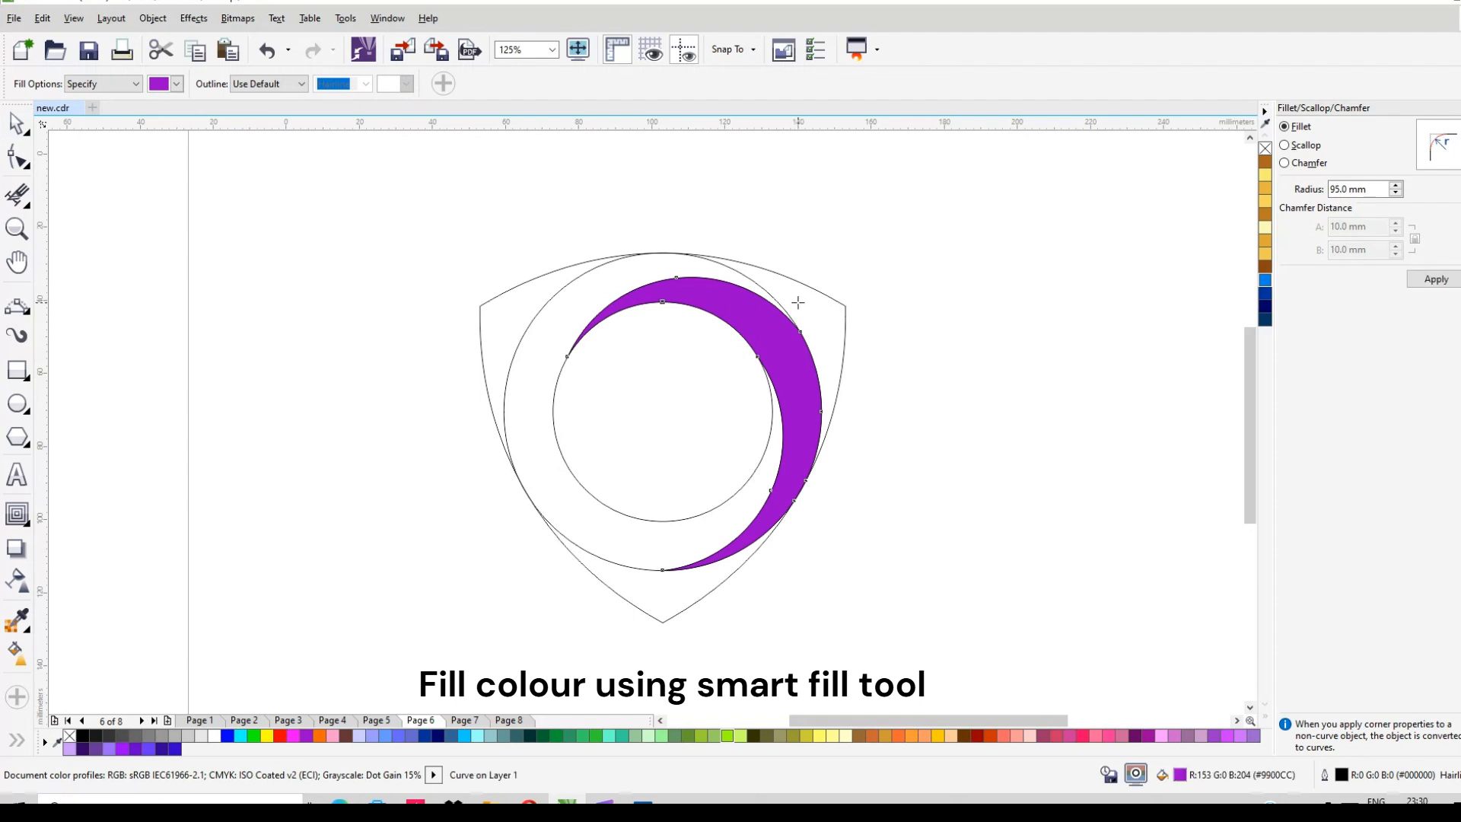
click(800, 303)
click(15, 123)
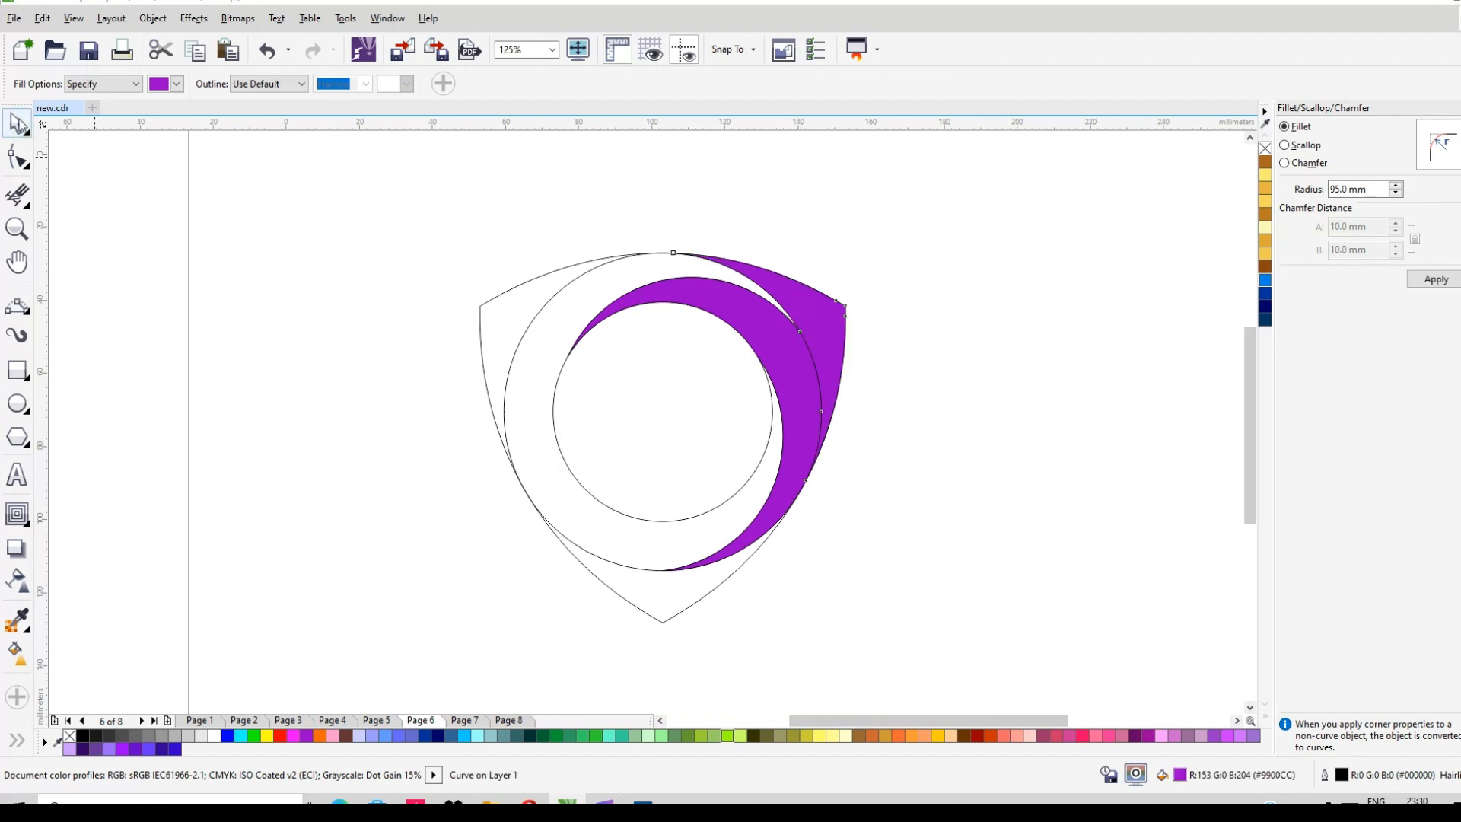
click(1009, 318)
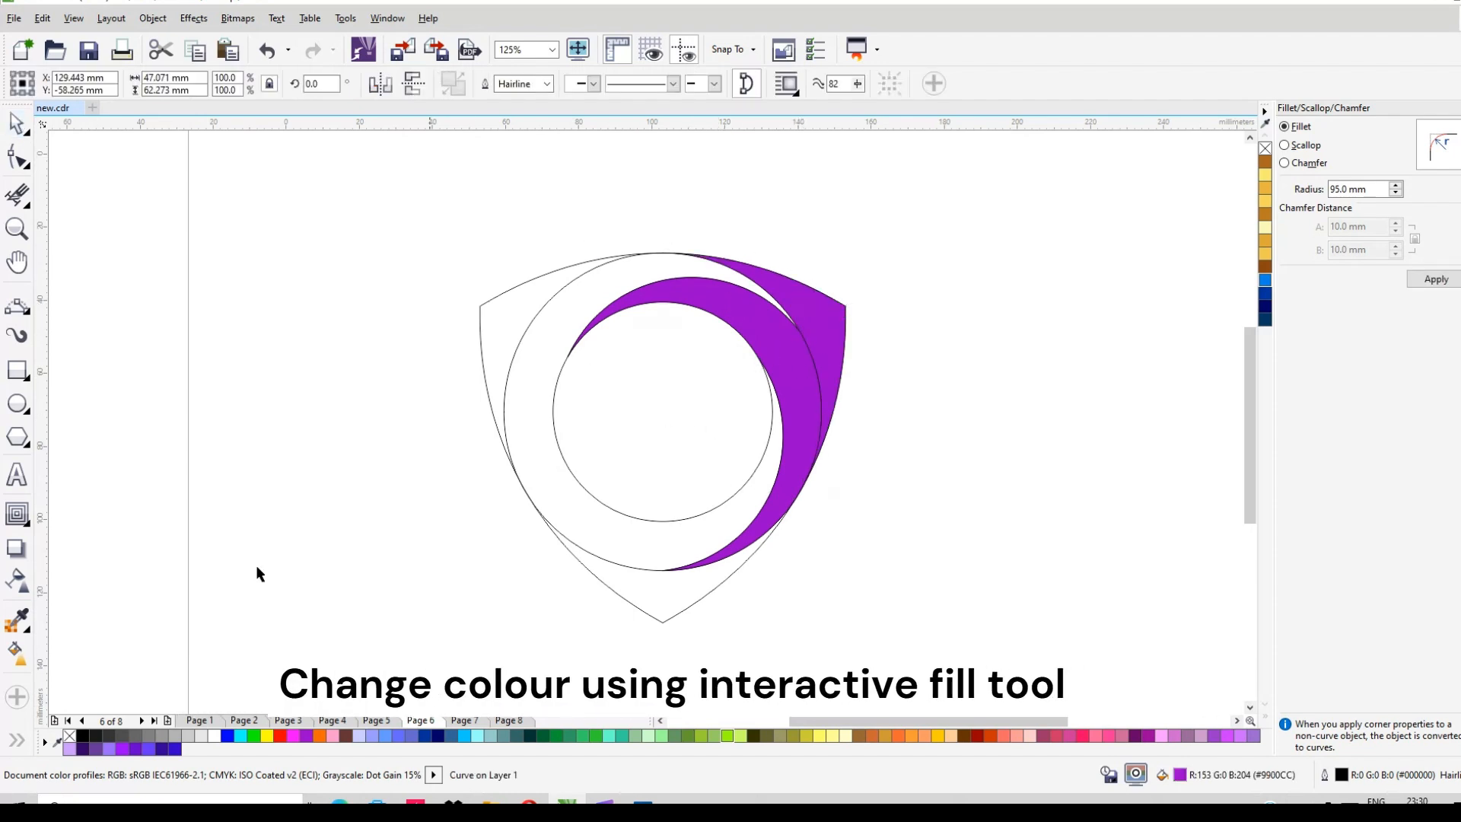
- Apply a linear fountain fill between the purple corner piece's tip and inner edge, reversed so that white lies at the tip
click(846, 326)
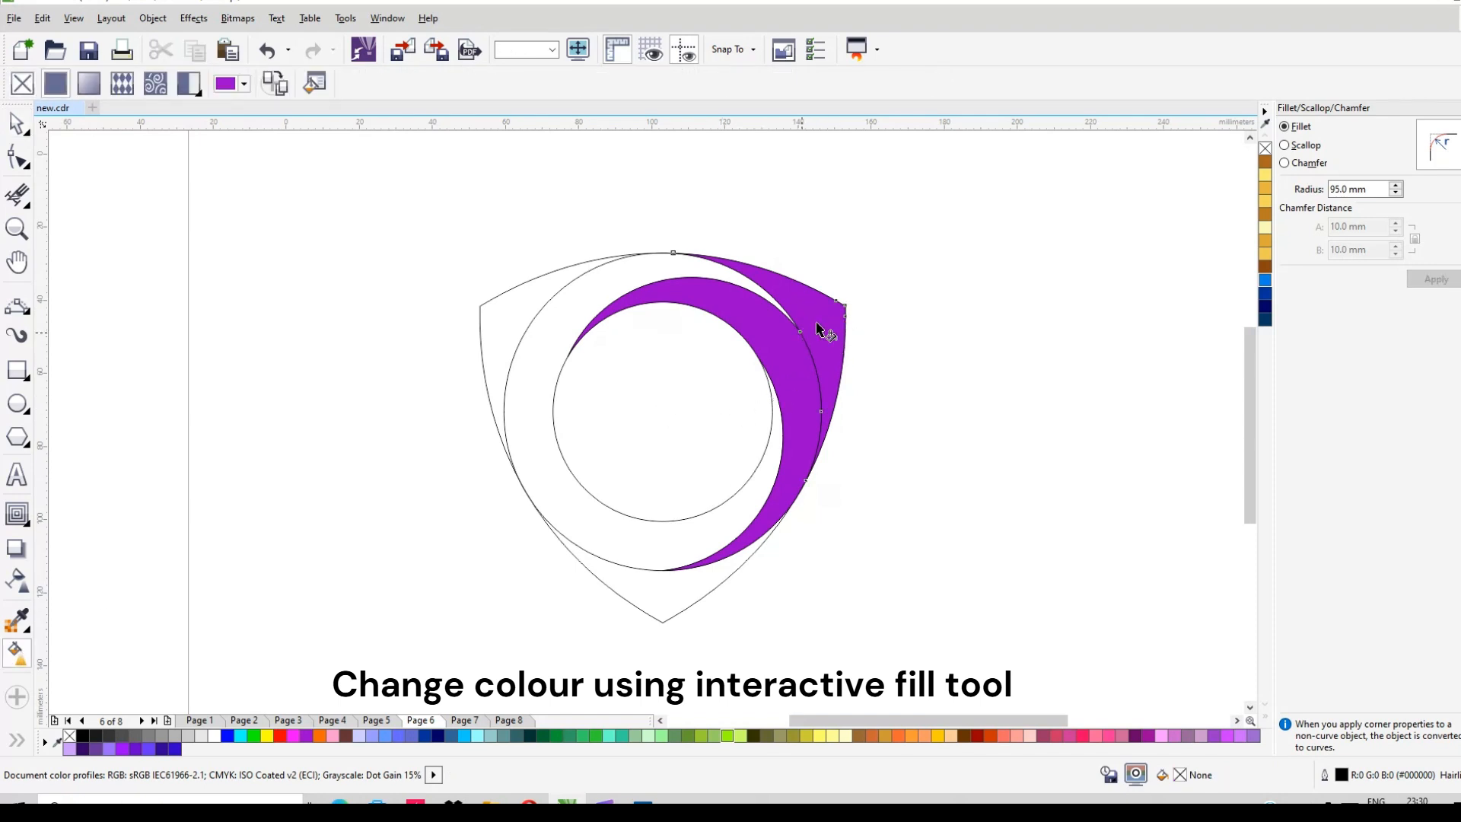
click(843, 315)
drag(813, 320, 802, 323)
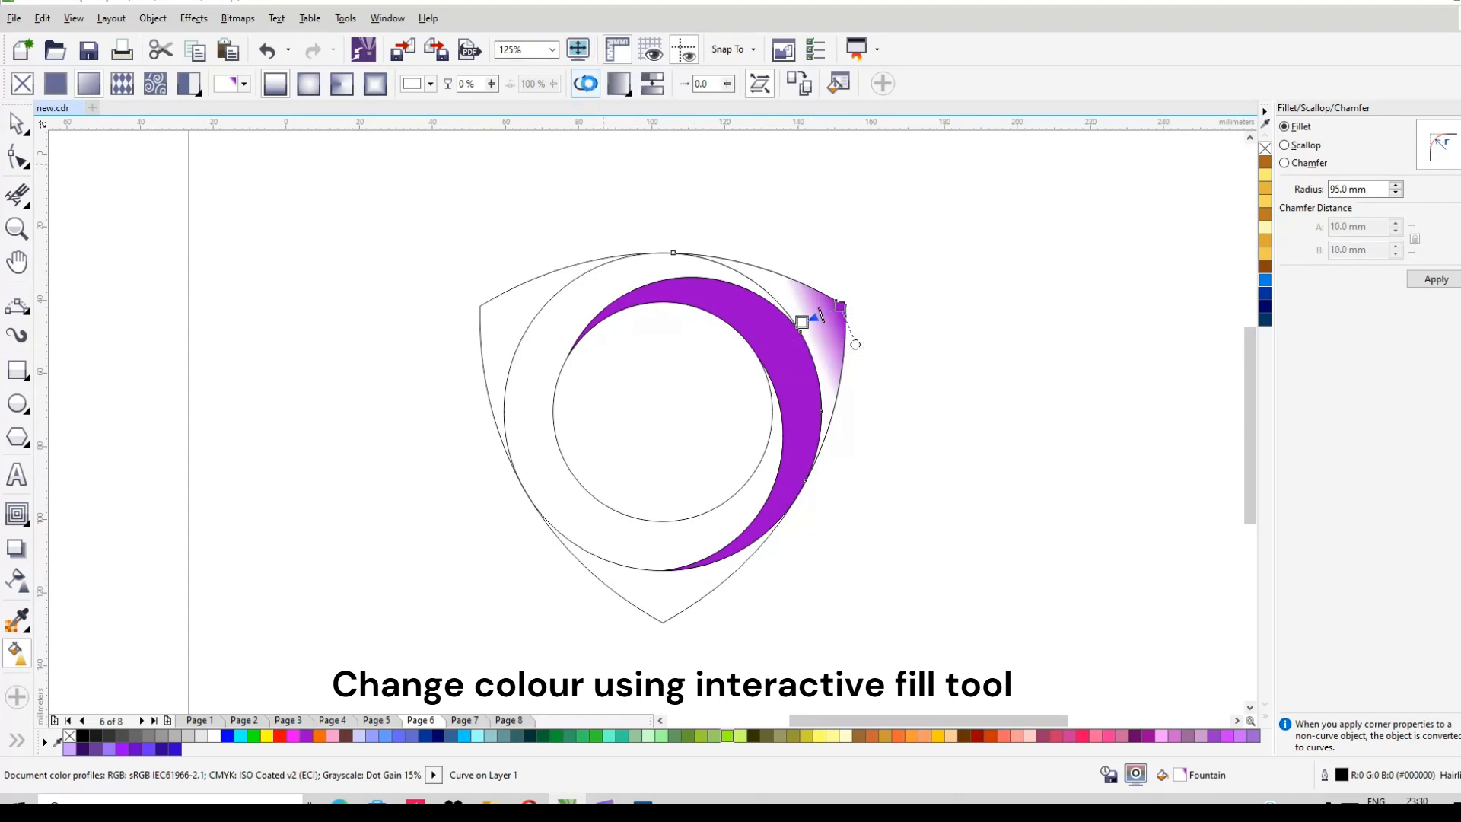
click(585, 83)
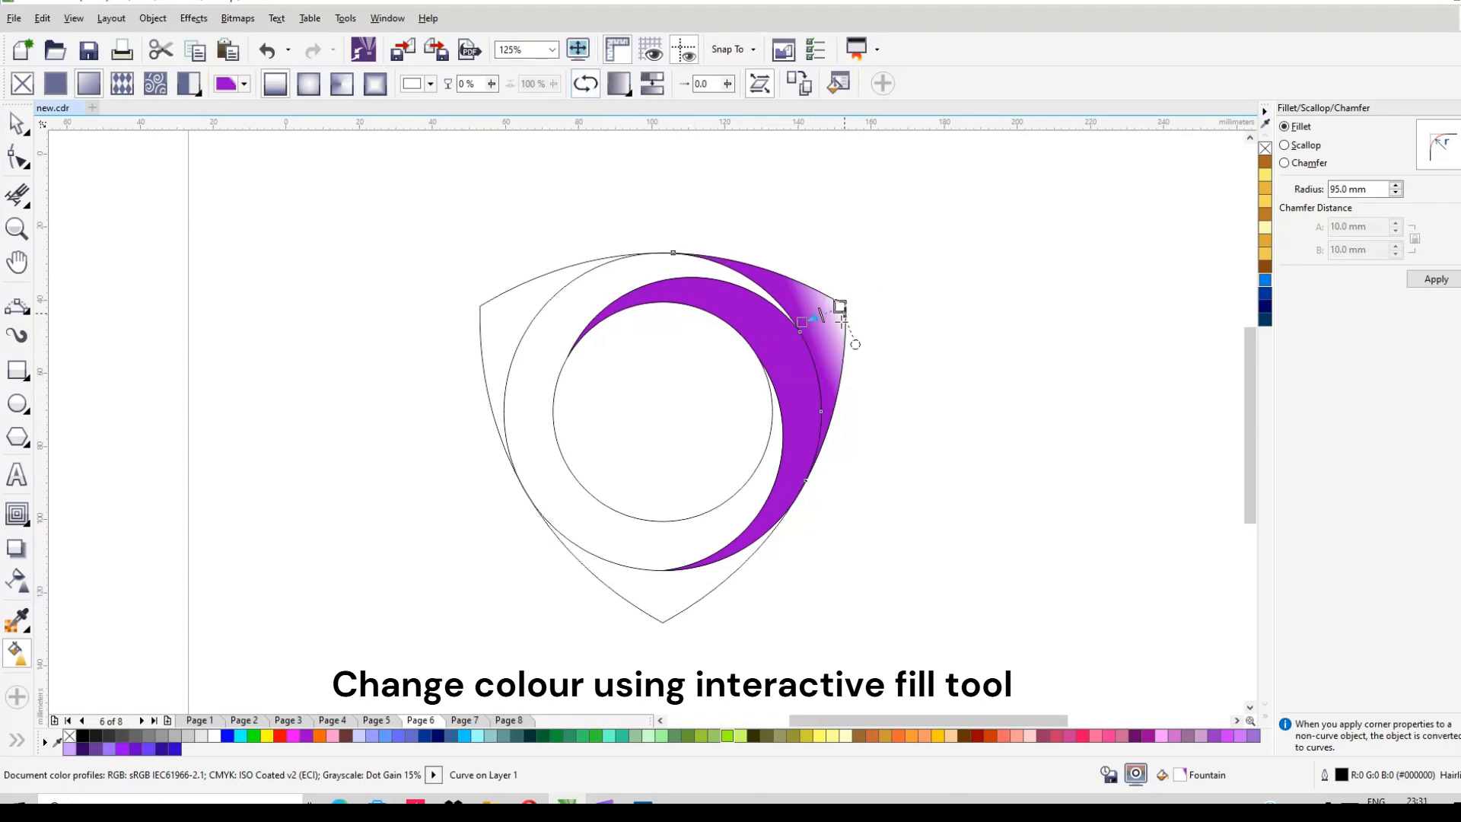
- Set the corner piece's gradient to black at the inner end and cyan at the outer tip
scroll(842, 321, up, 2)
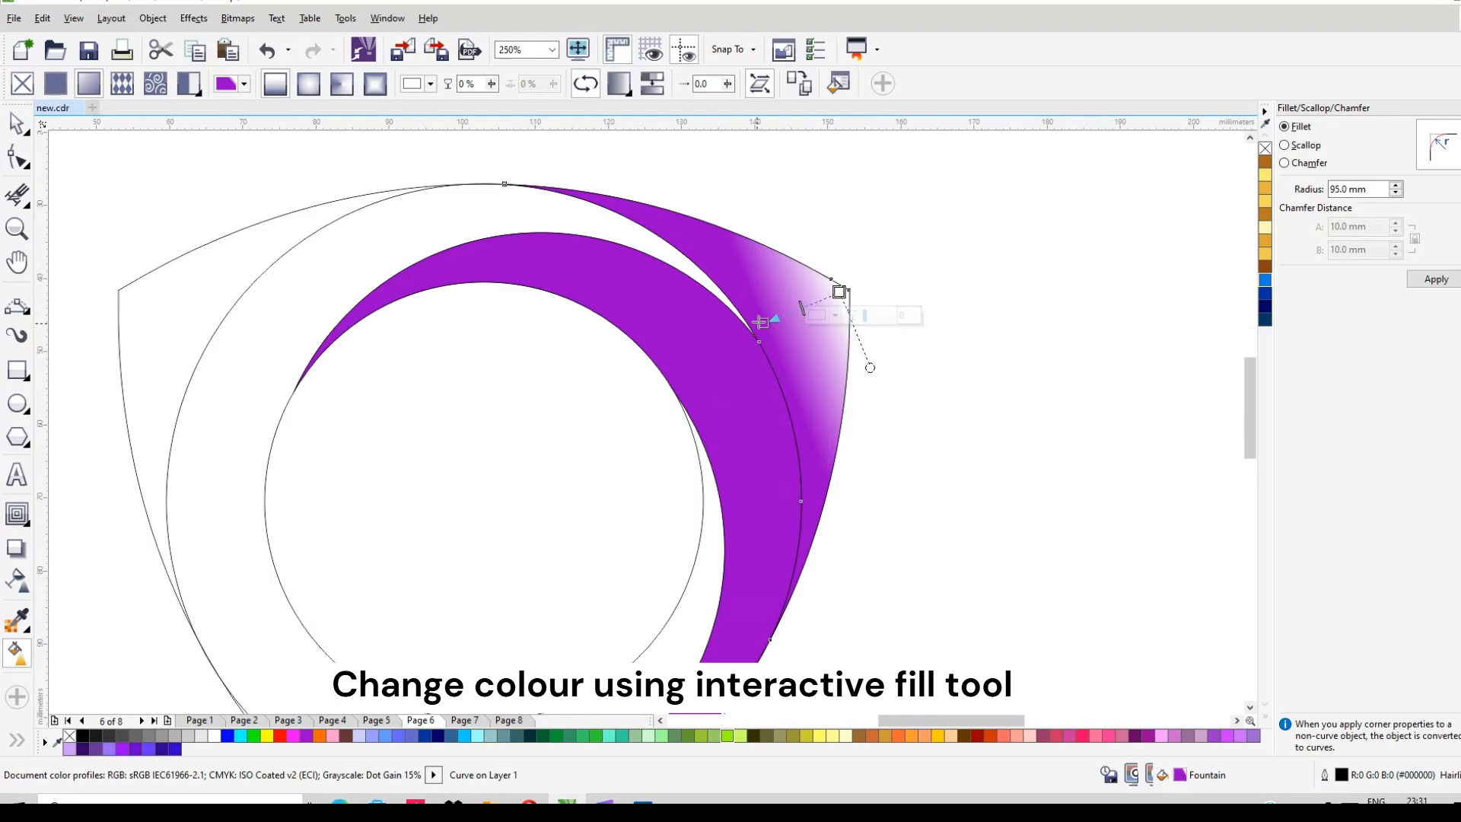
click(759, 322)
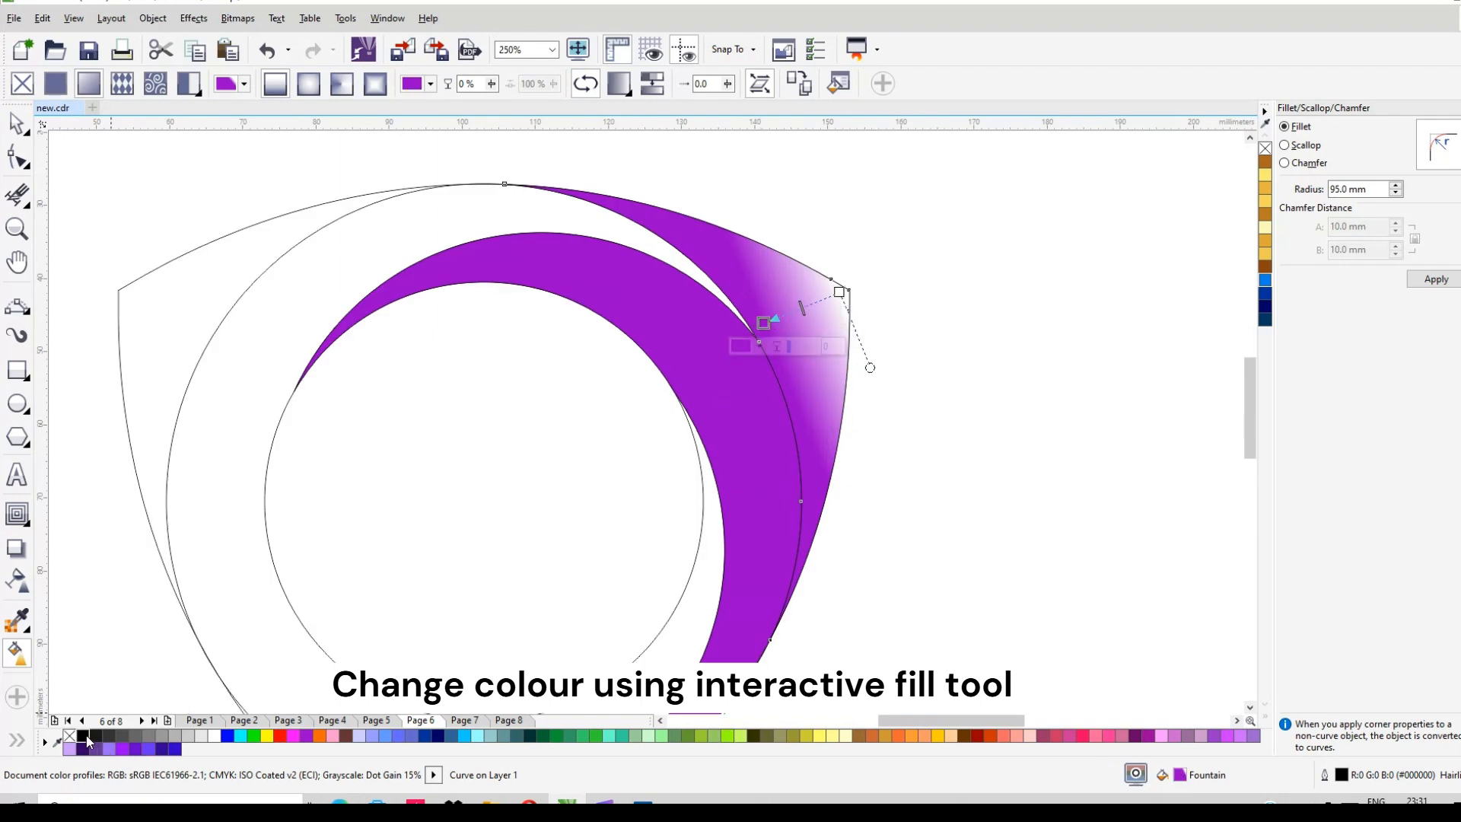
click(840, 293)
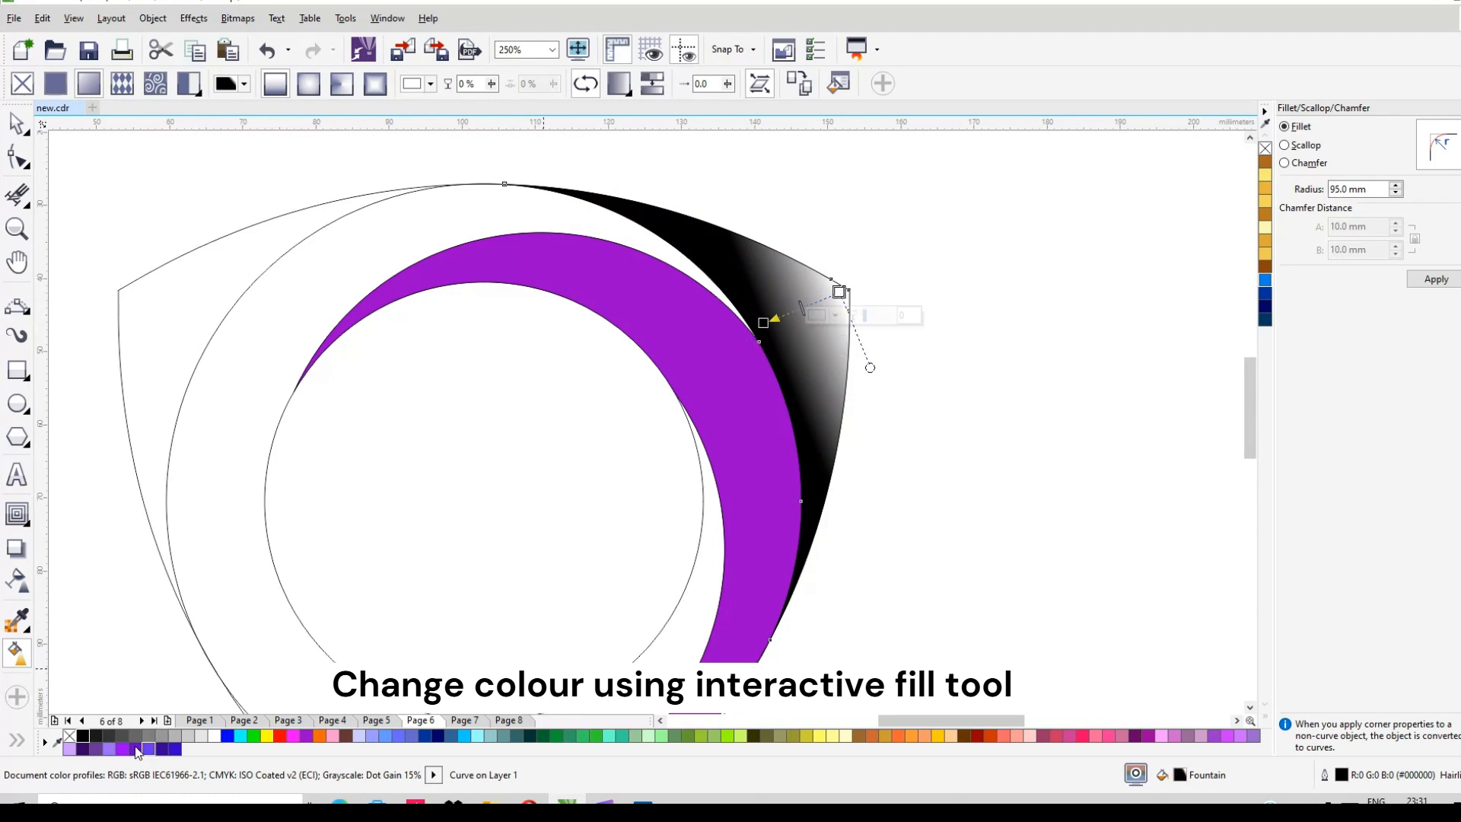
drag(241, 735, 839, 292)
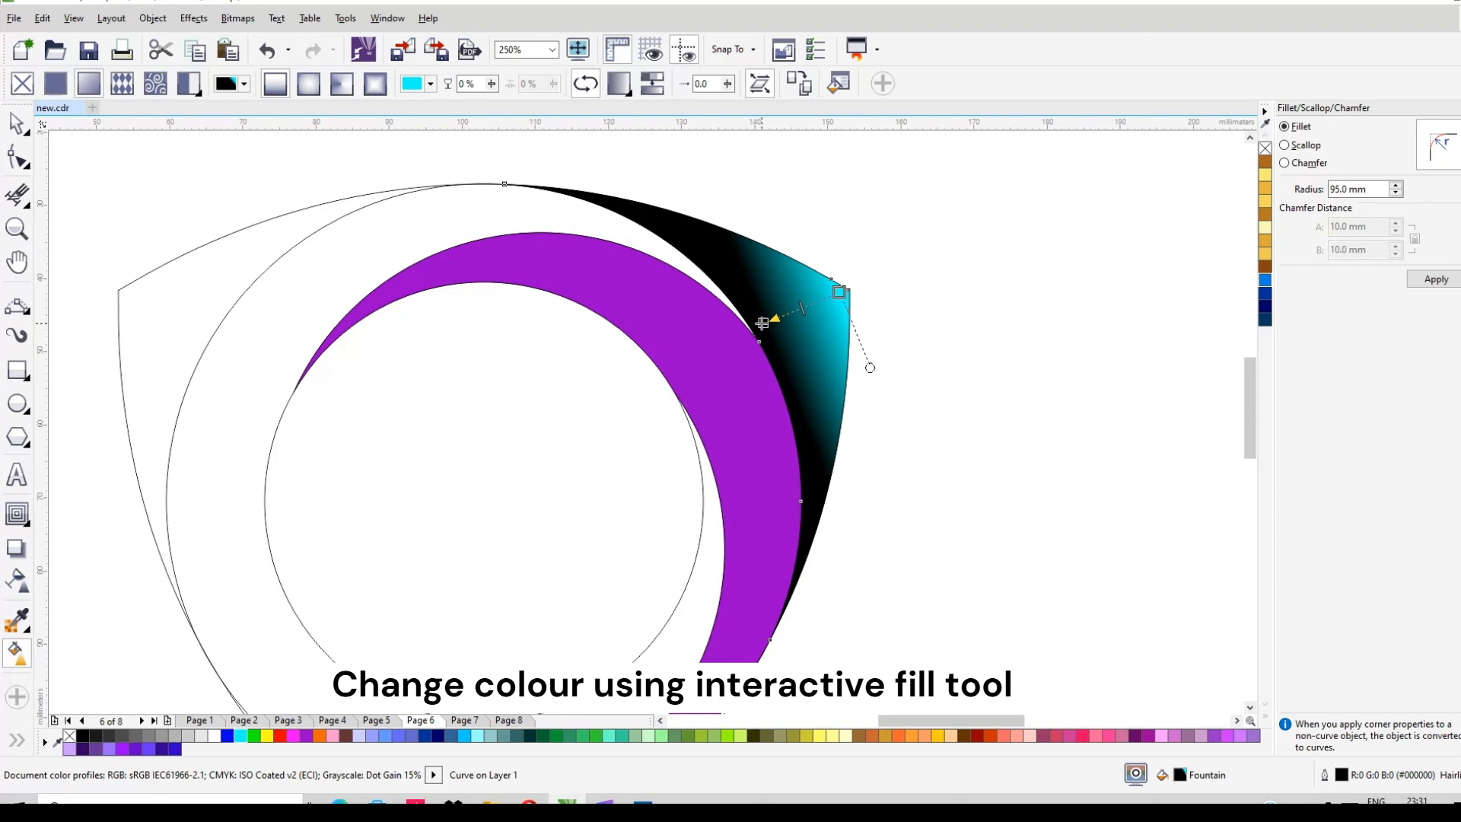
- Shift the corner gradient's black end slightly into the crescent and bring its cyan end inward from the tip
click(761, 350)
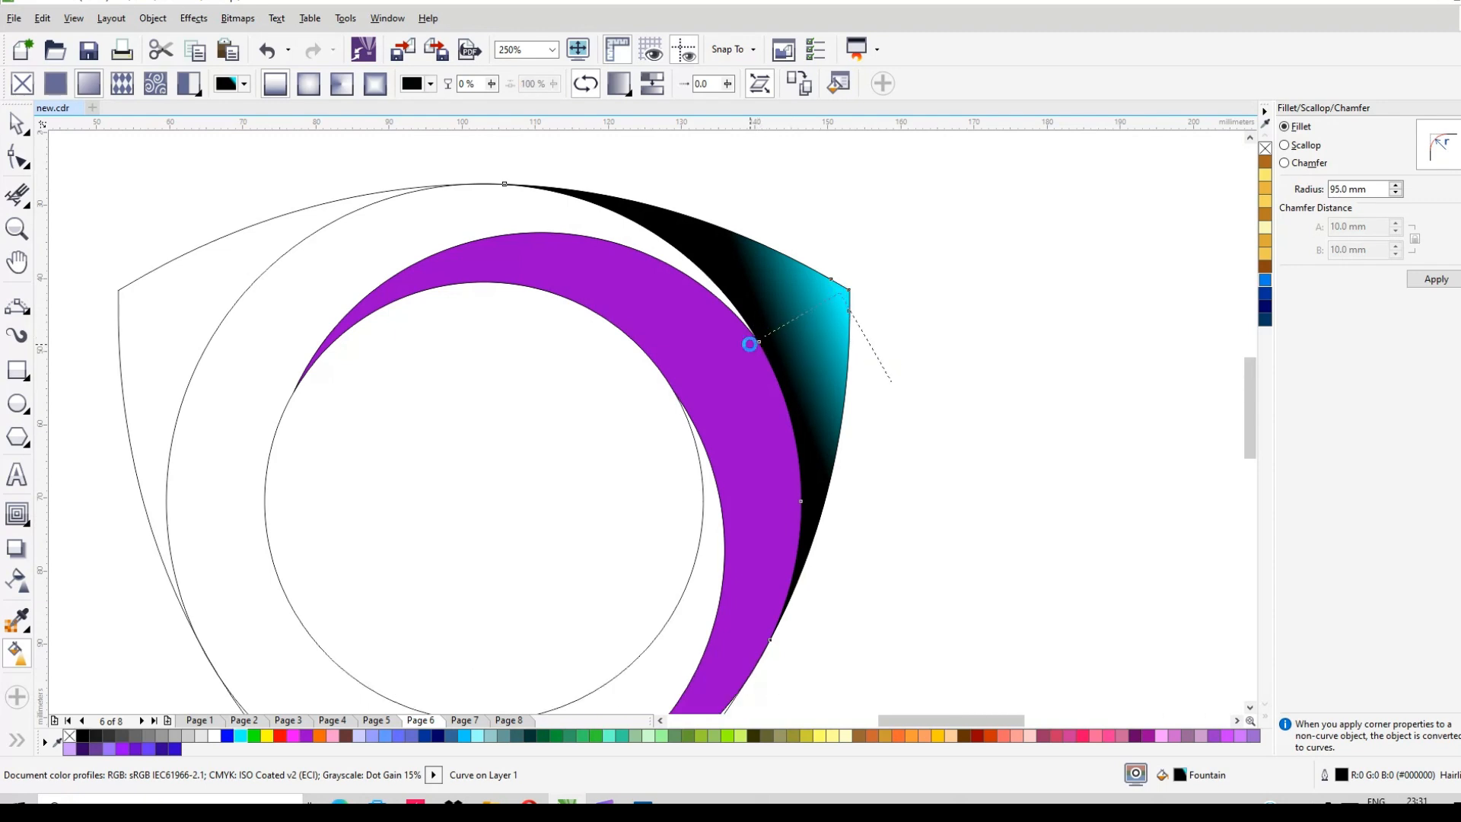
click(842, 292)
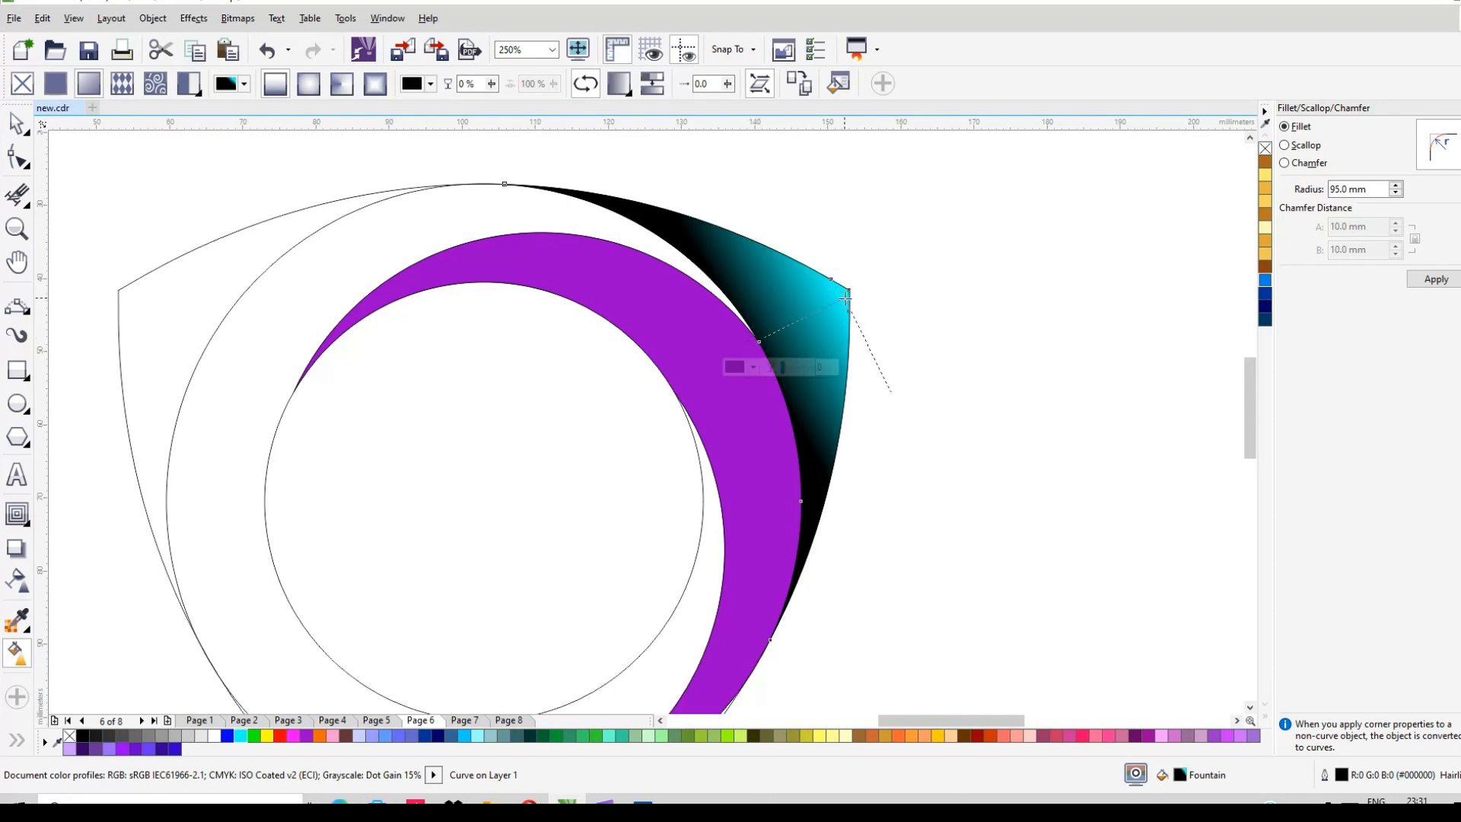
drag(843, 296, 843, 296)
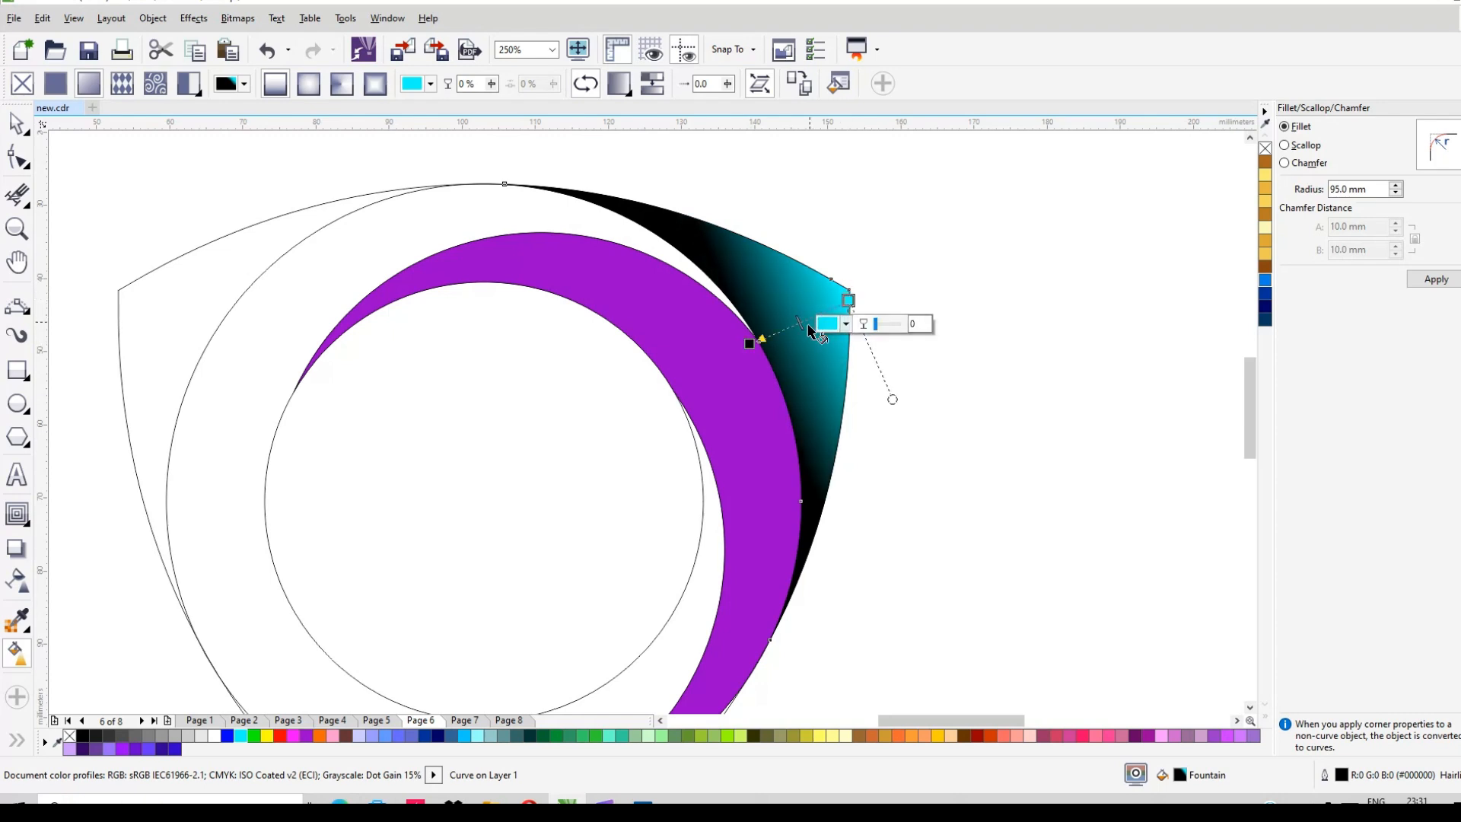
drag(809, 316, 806, 311)
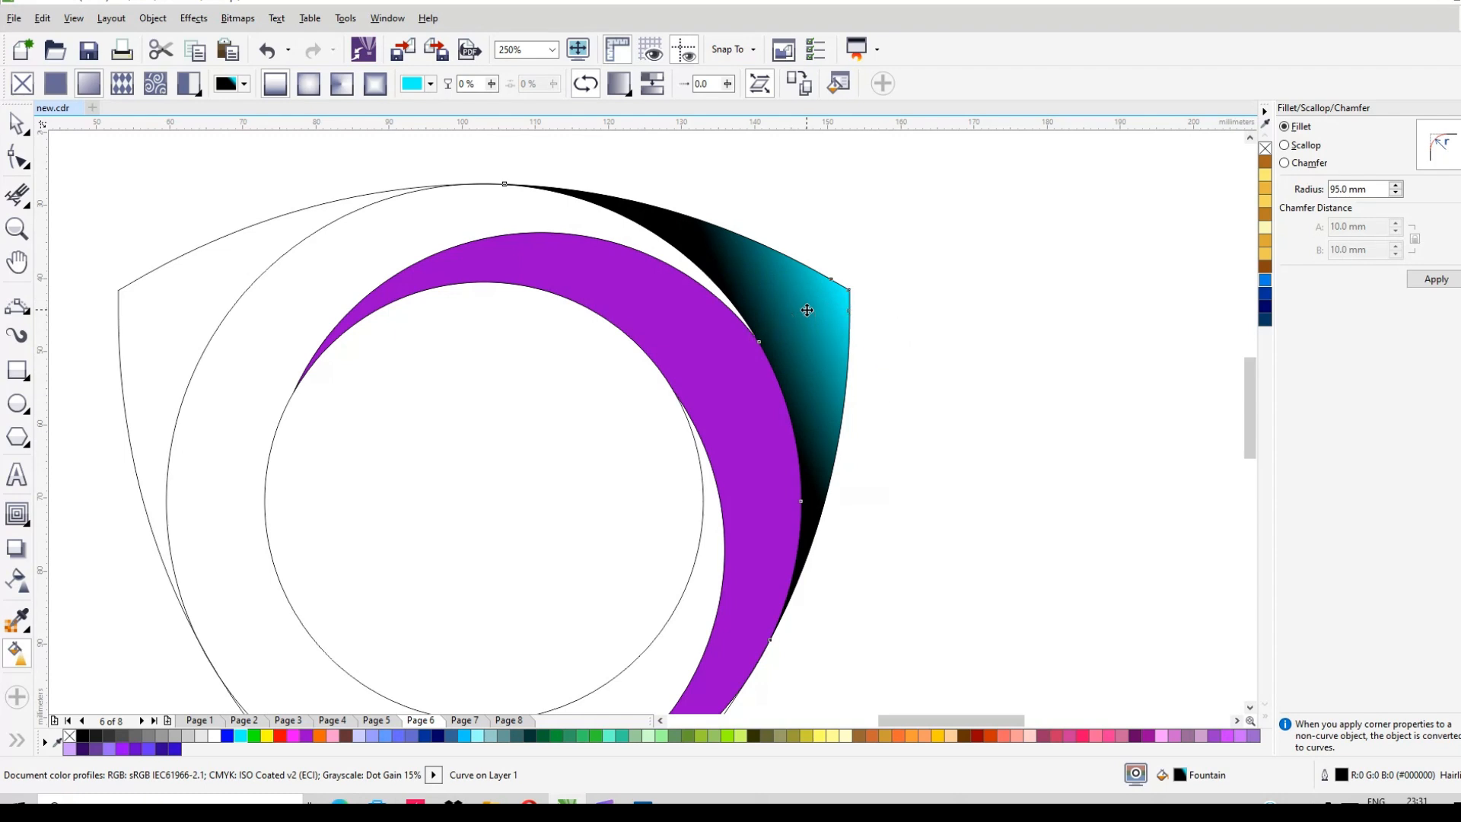
click(745, 339)
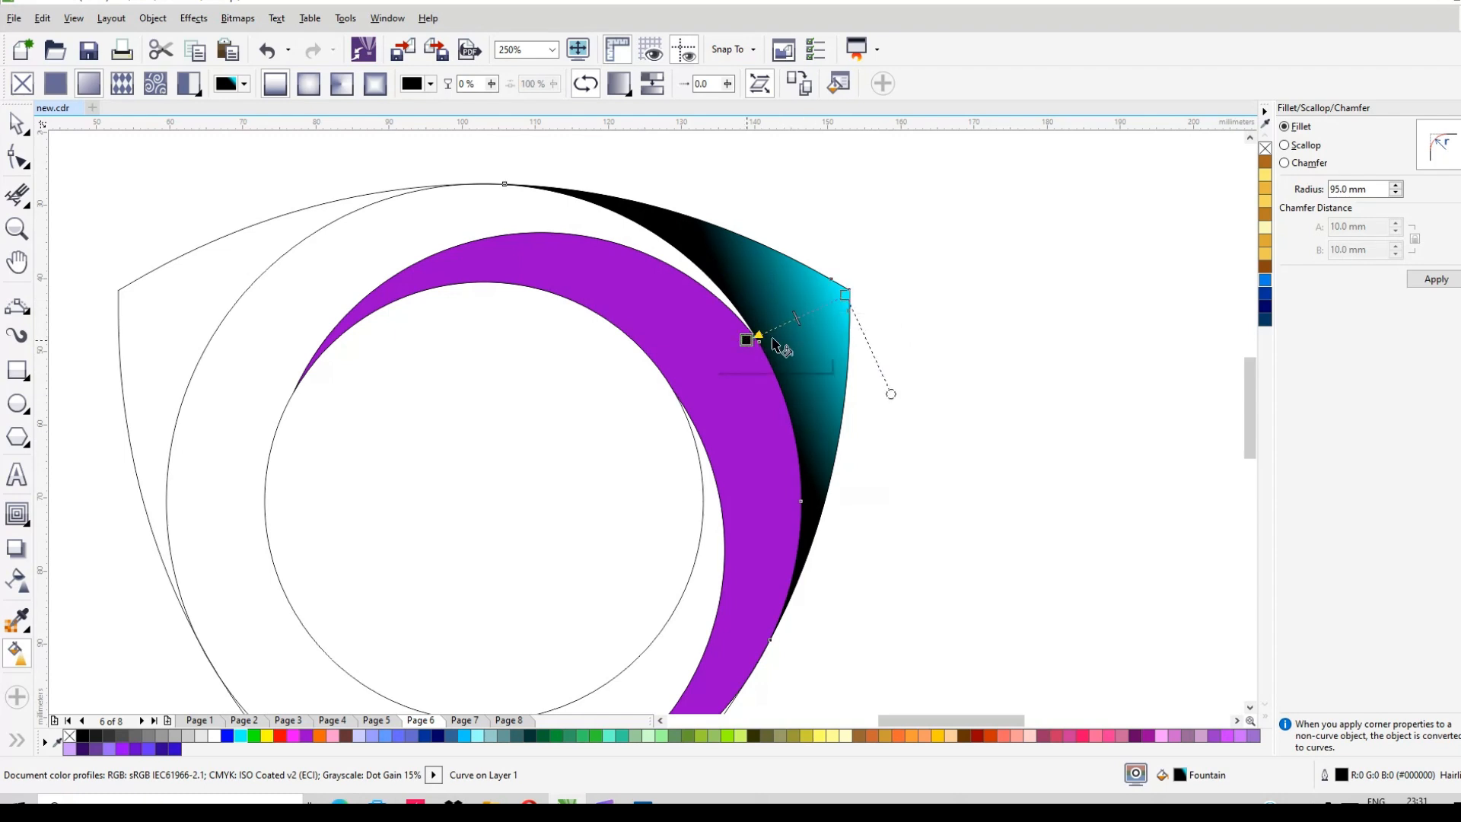
click(845, 292)
drag(848, 290, 808, 309)
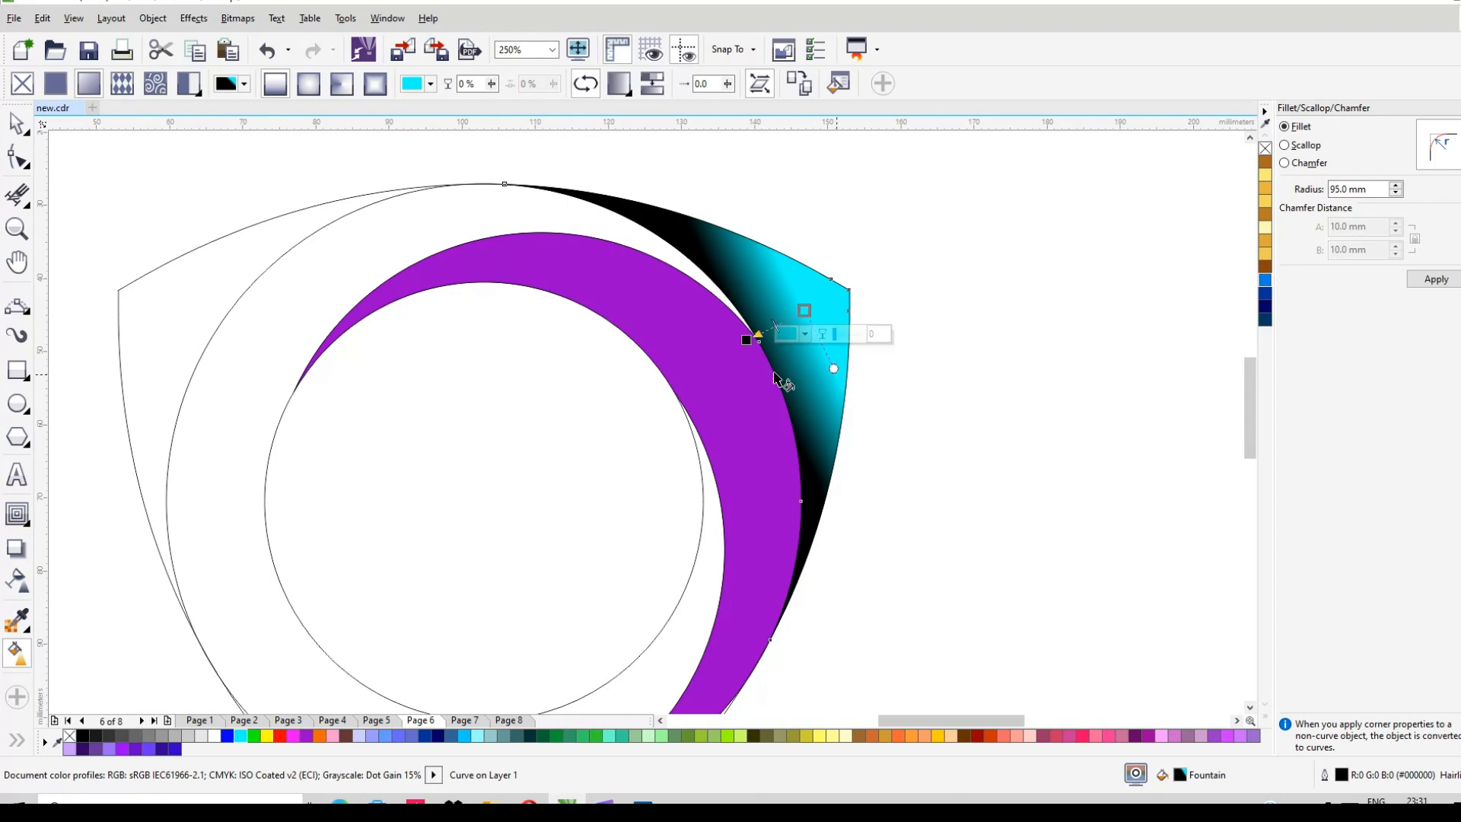
- Extend the corner gradient's black end deeper into the crescent and fine-tune its cyan end, width handle and midpoint
click(748, 340)
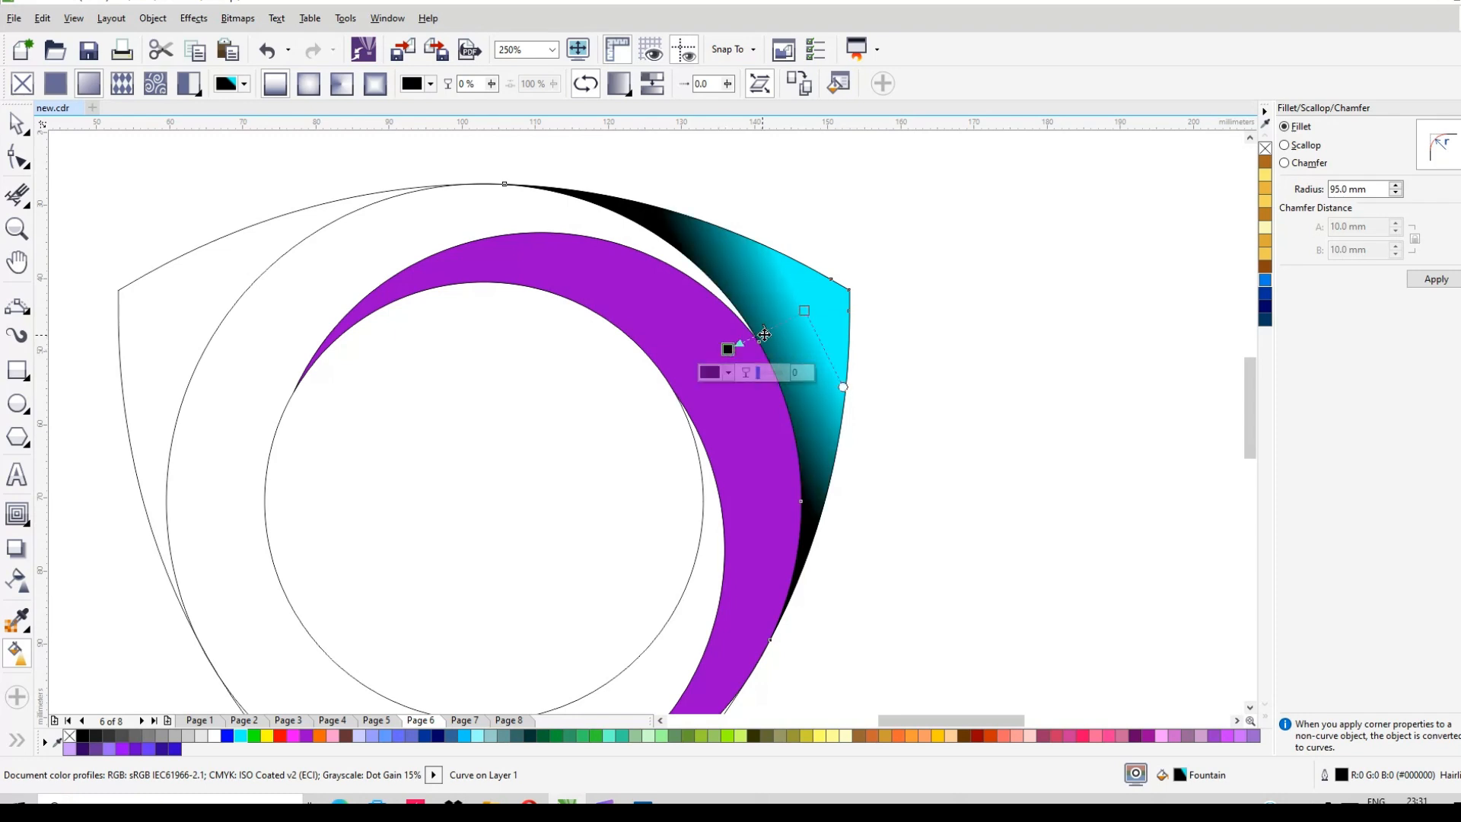
drag(801, 314, 794, 318)
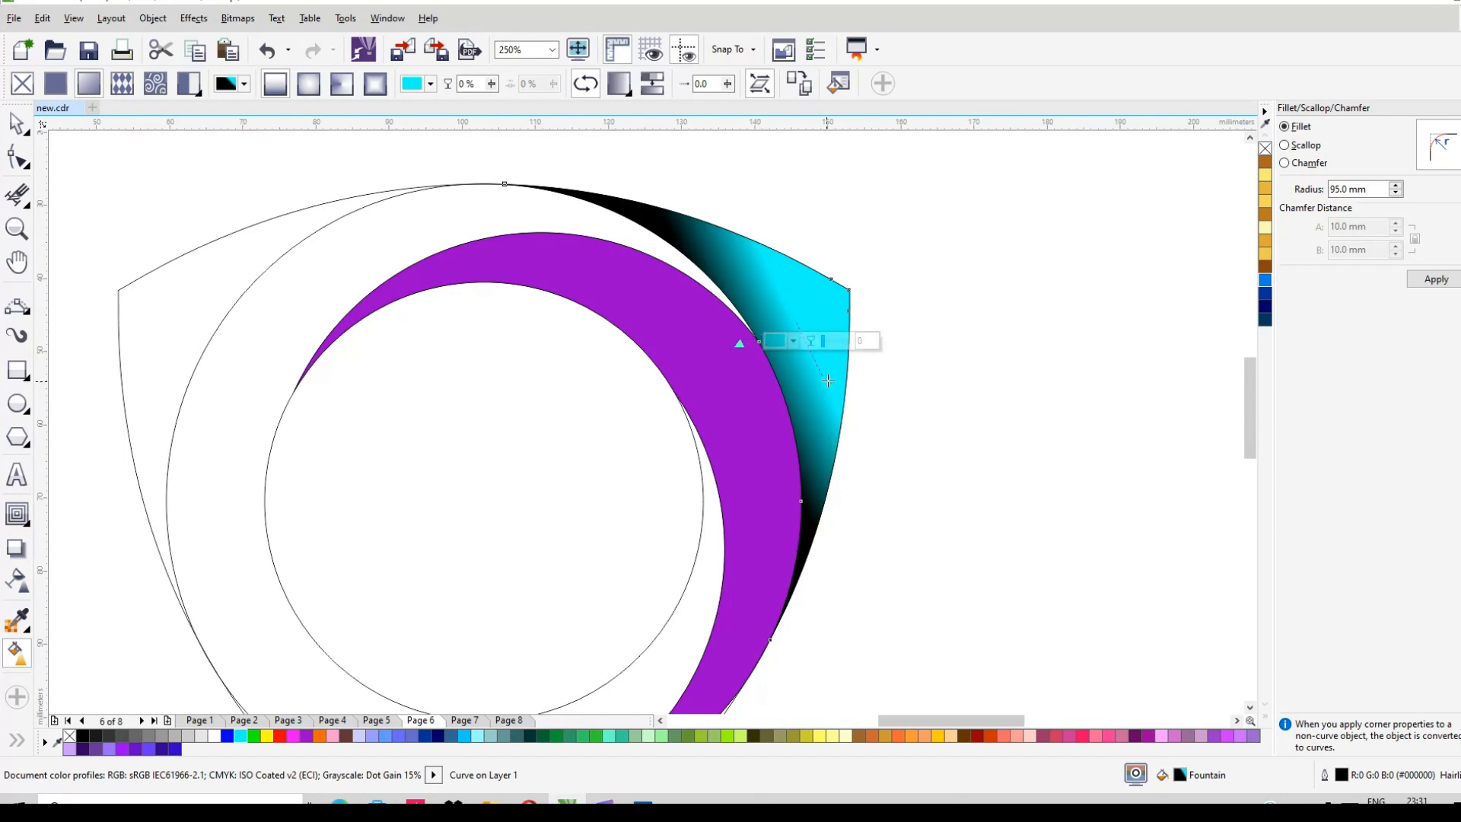
click(828, 380)
click(763, 336)
drag(768, 336, 770, 330)
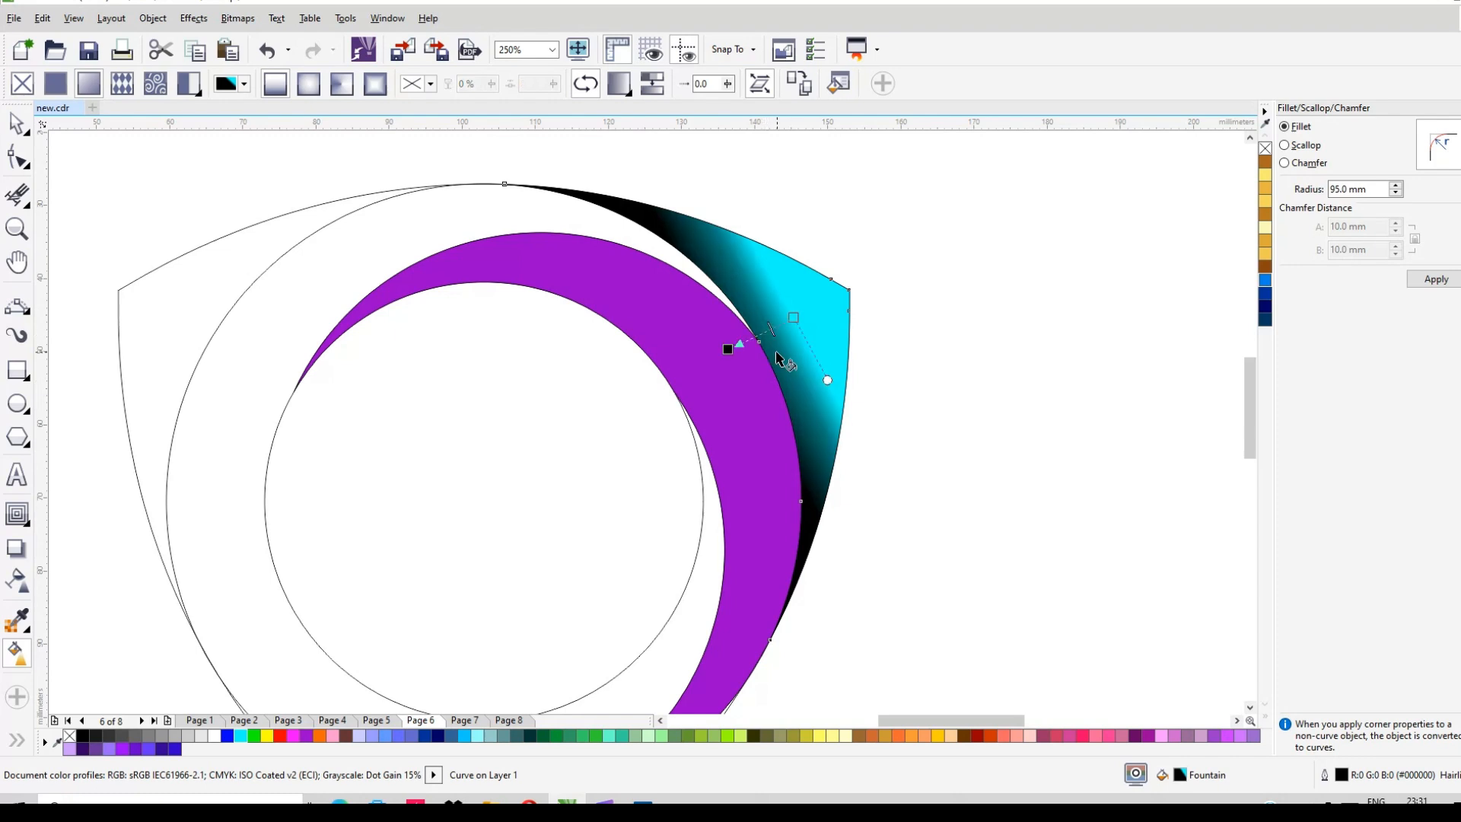
click(17, 123)
click(938, 175)
scroll(936, 290, down, 2)
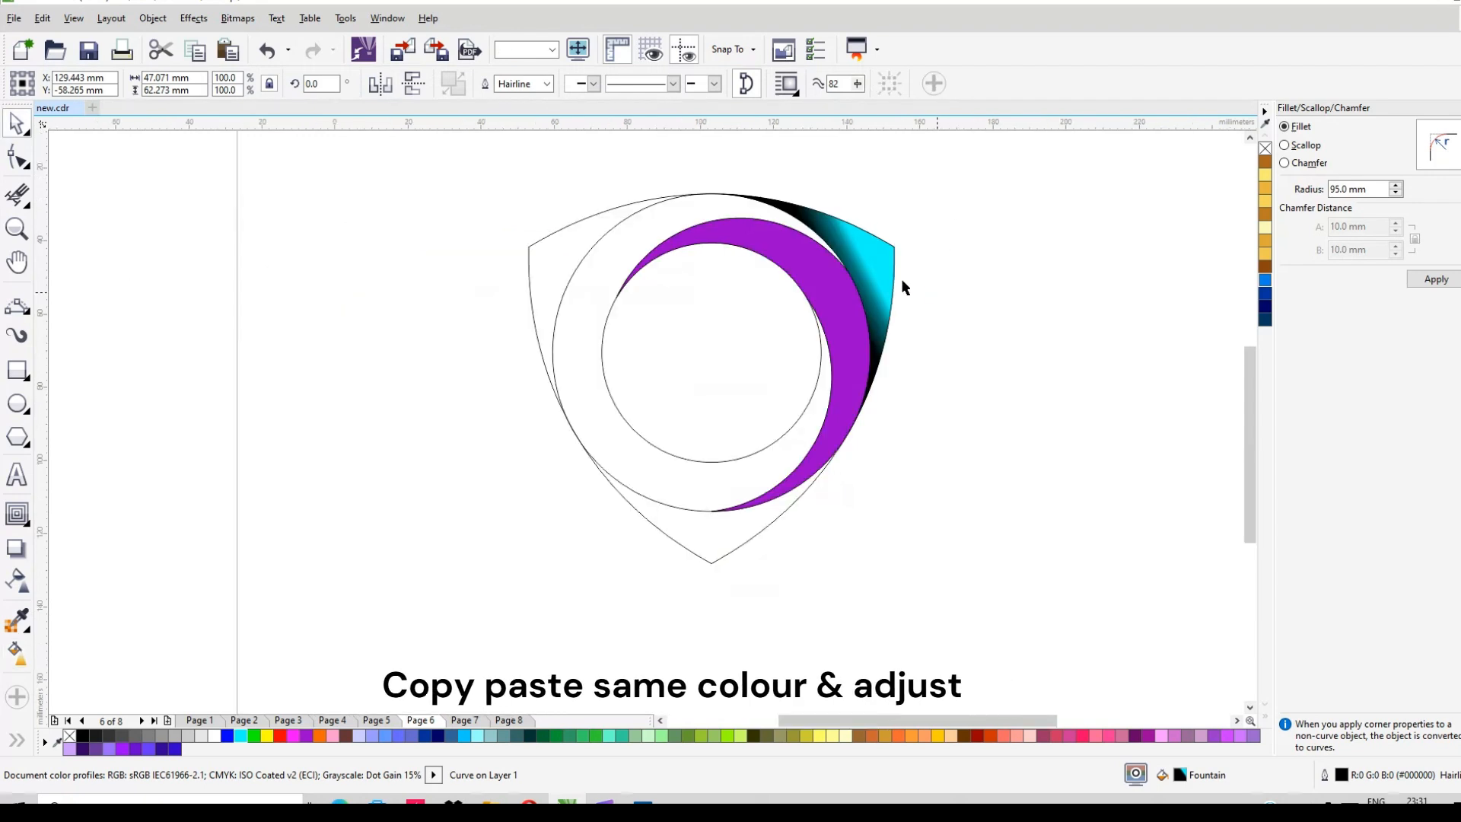
- Copy only the corner piece's black-to-cyan fill onto the purple crescent
scroll(895, 282, up, 2)
click(879, 283)
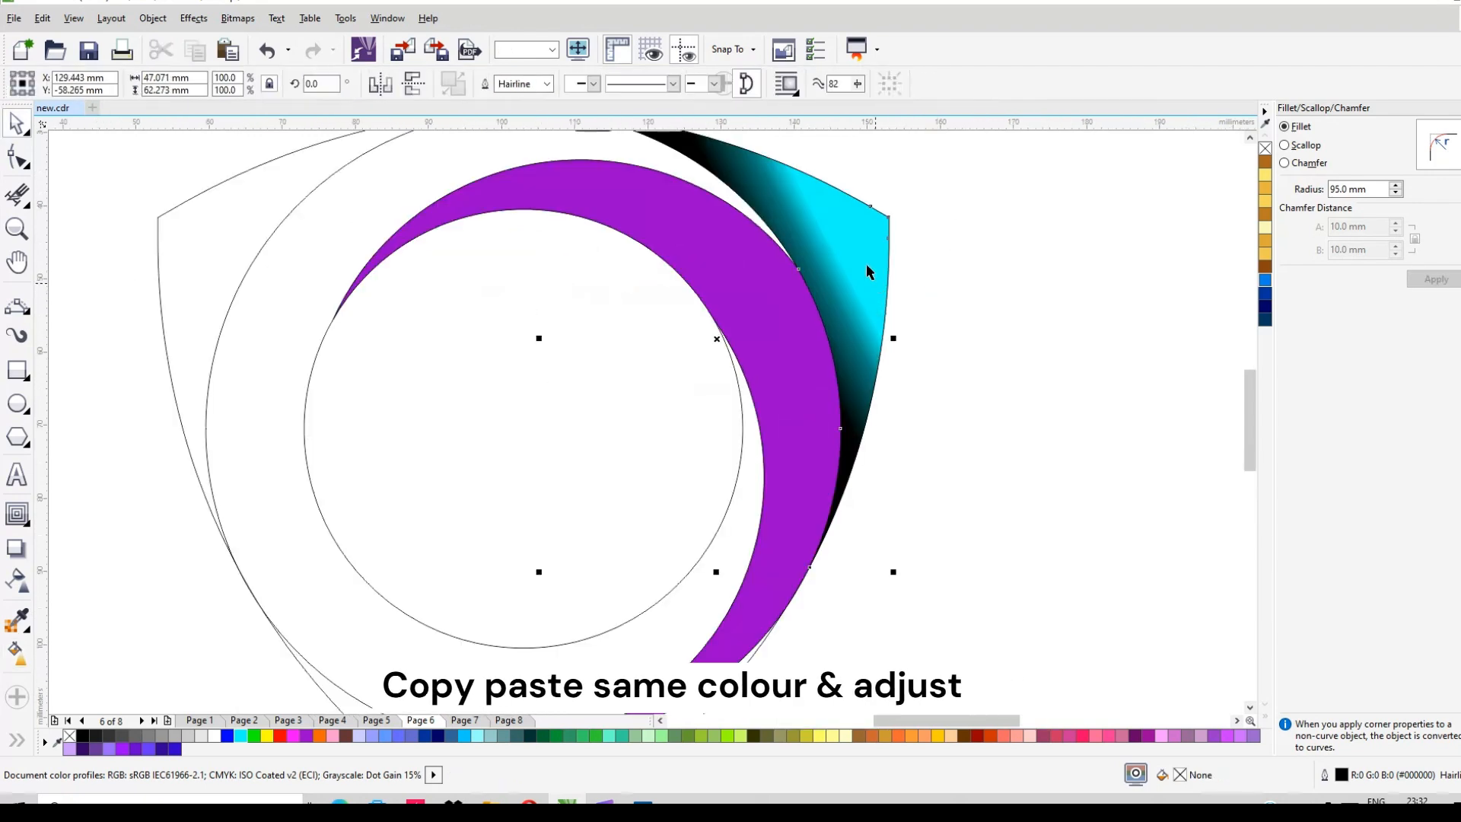
drag(811, 314, 789, 341)
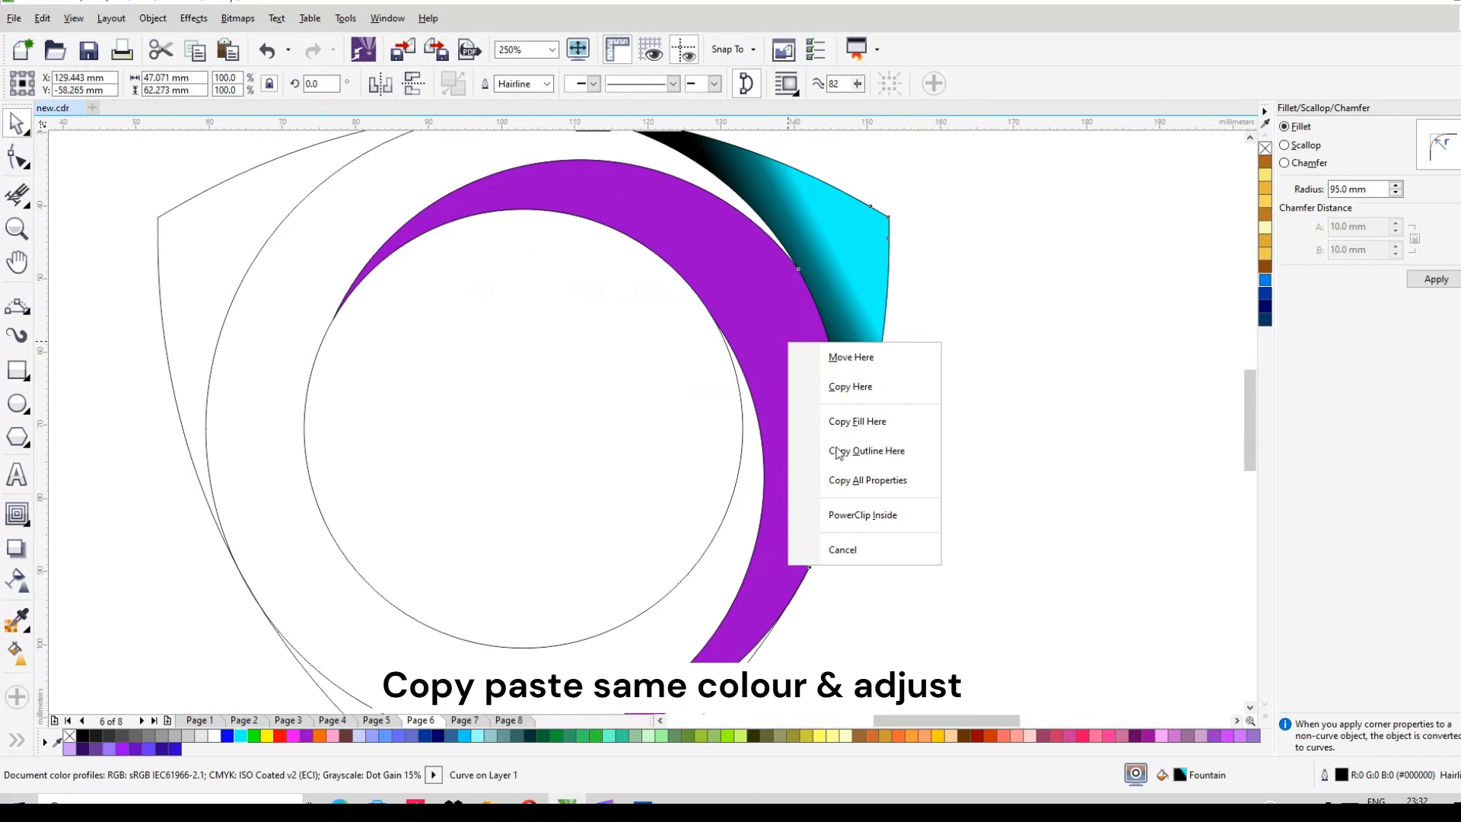
click(877, 424)
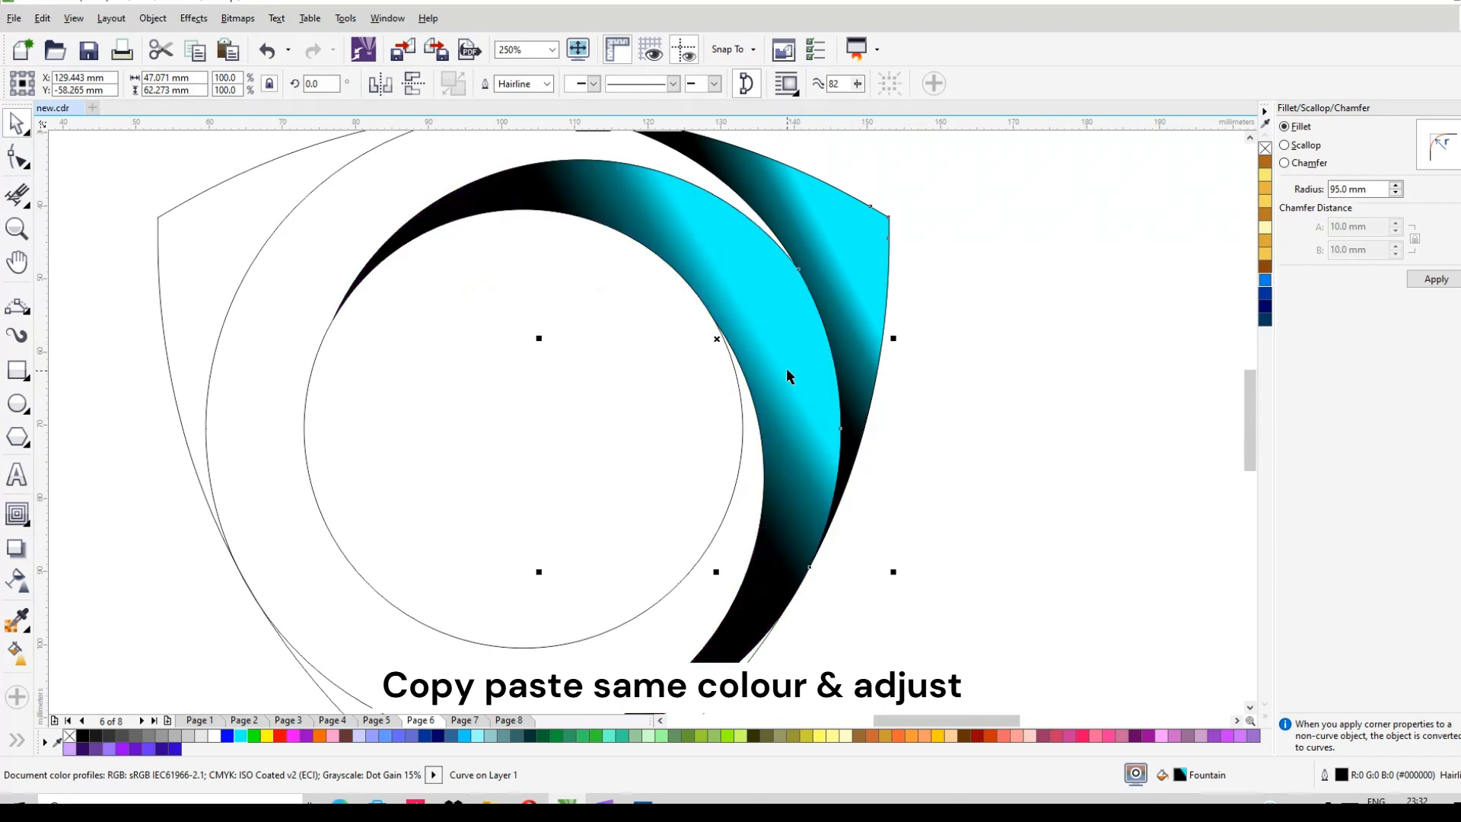
- Stretch the crescent's gradient from black beyond its upper-left end to cyan near its lower end, moving the midpoint toward the cyan end
click(787, 368)
key(g)
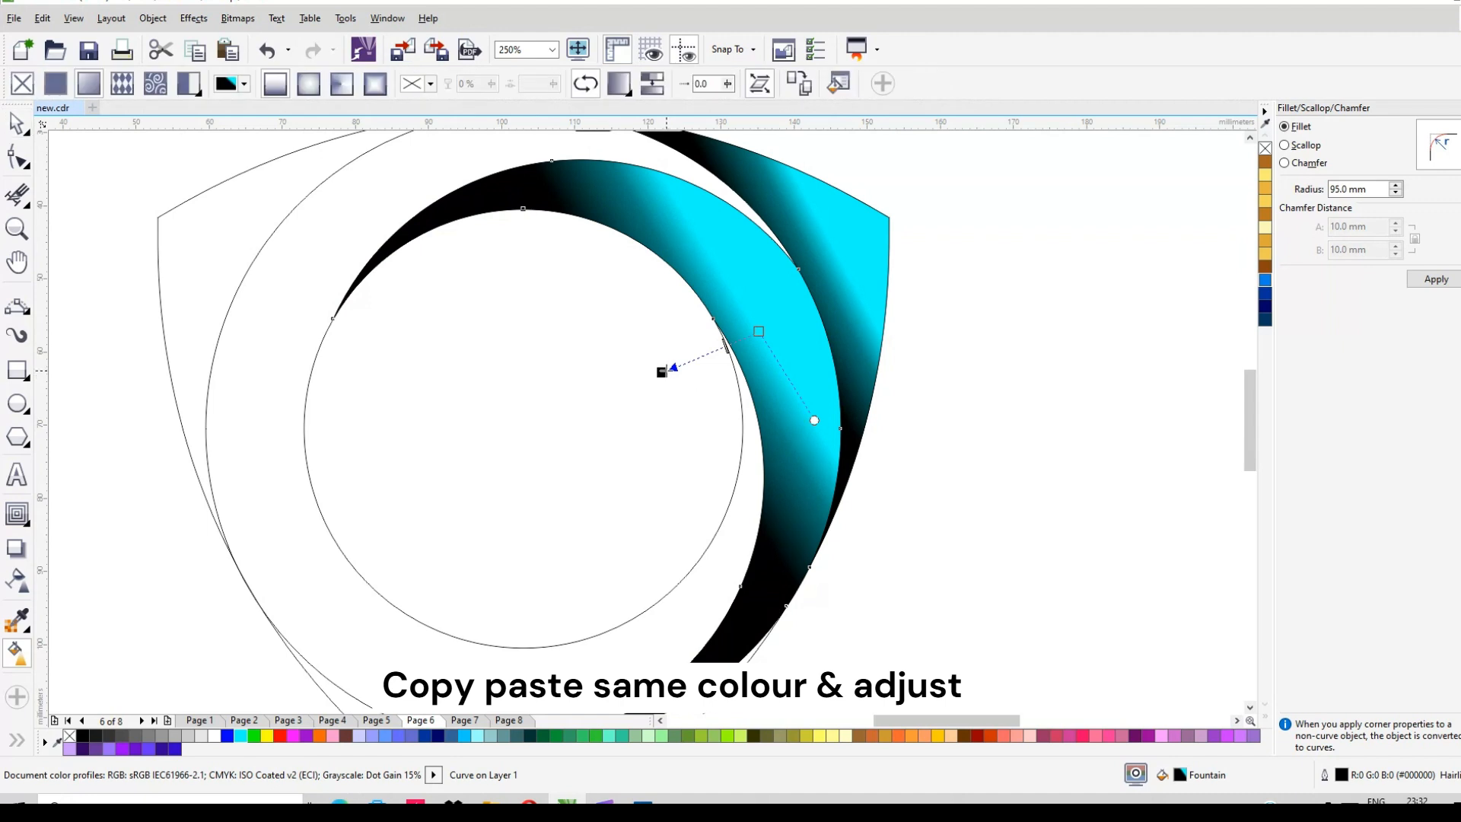
drag(662, 373, 440, 224)
drag(759, 331, 714, 656)
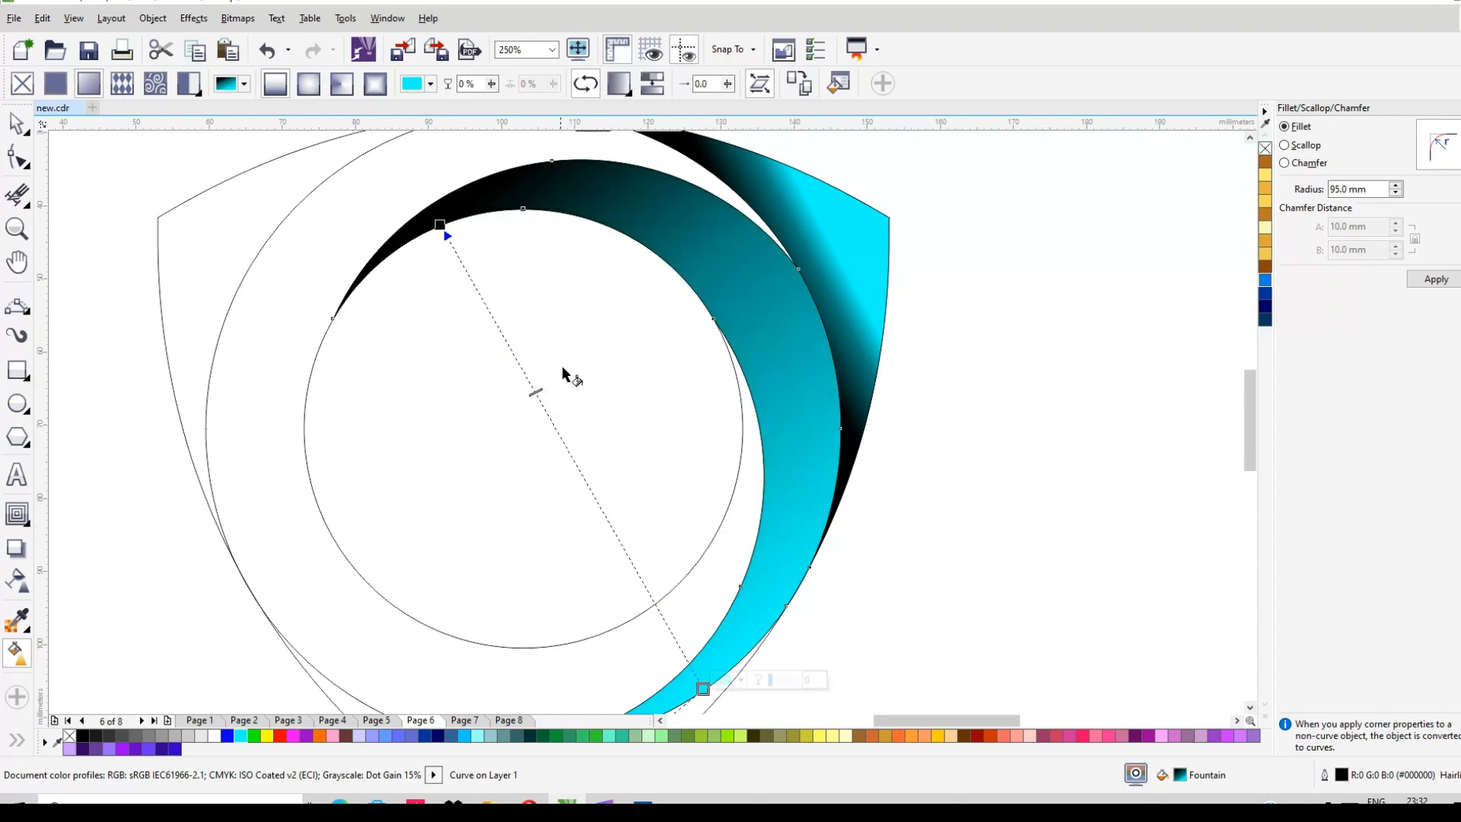
drag(438, 224, 399, 206)
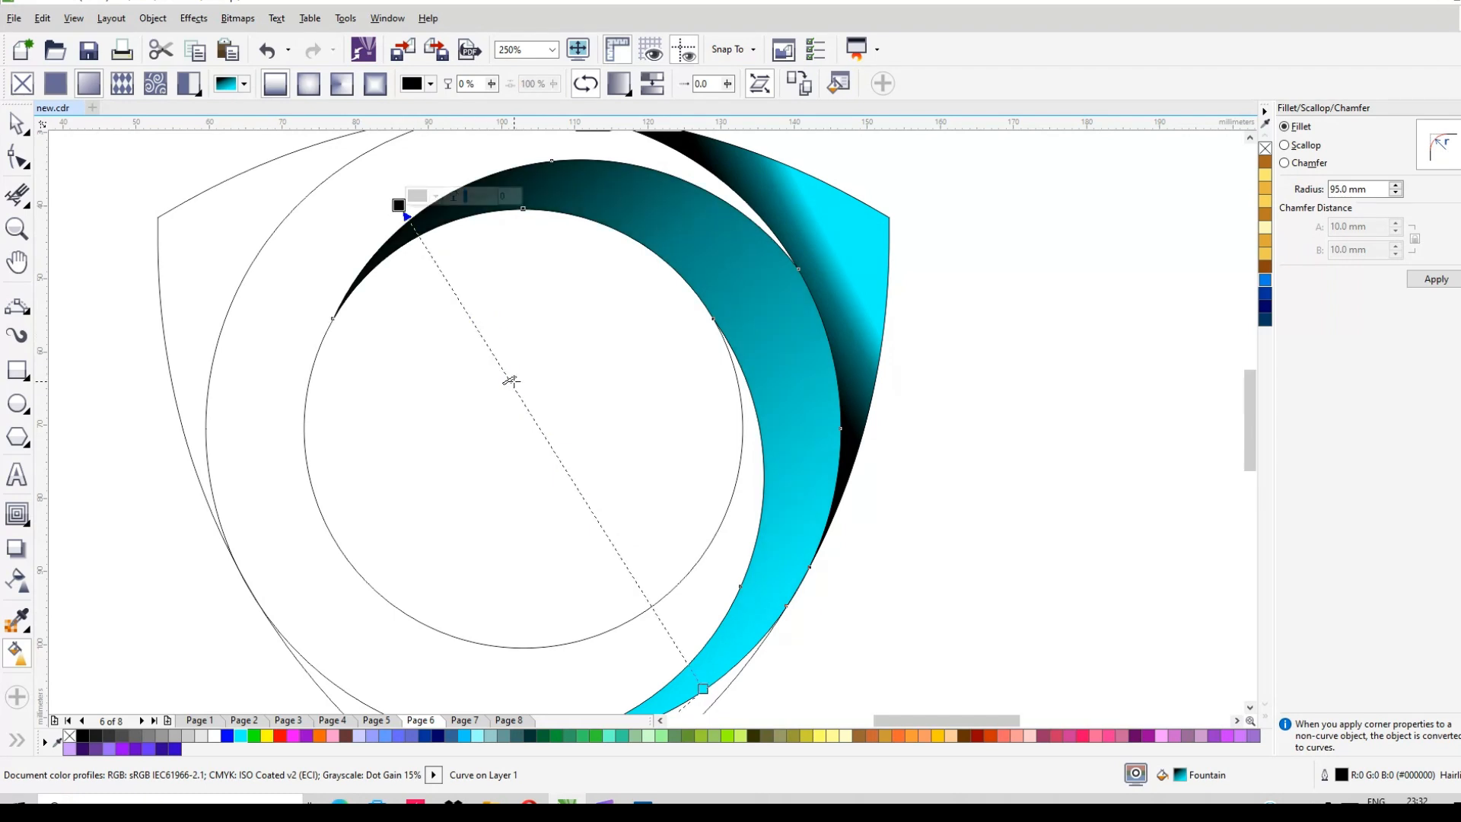
drag(558, 455, 567, 464)
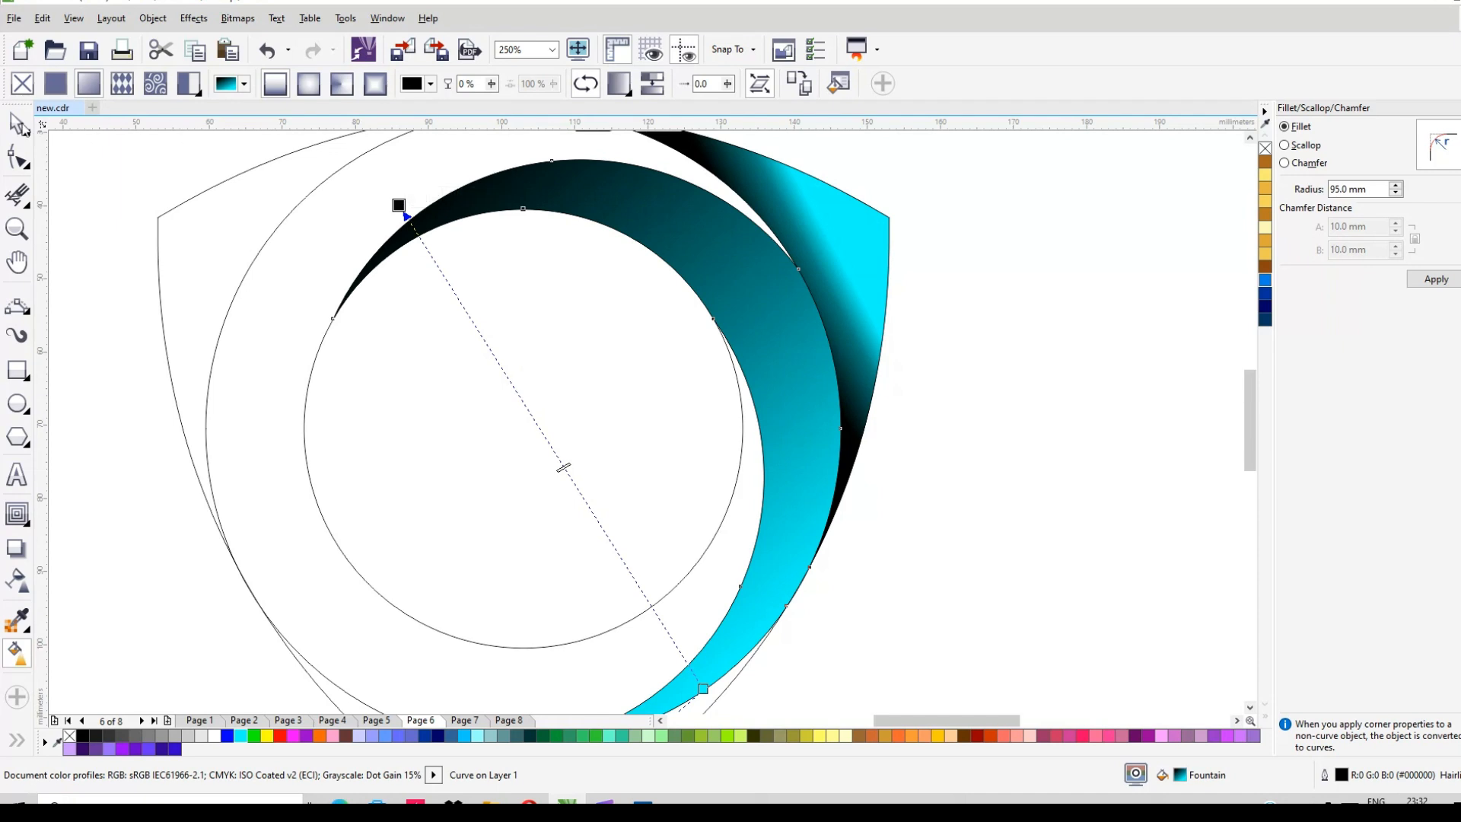
- Group the gradient-filled corner piece and crescent together
scroll(949, 231, down, 2)
key(space)
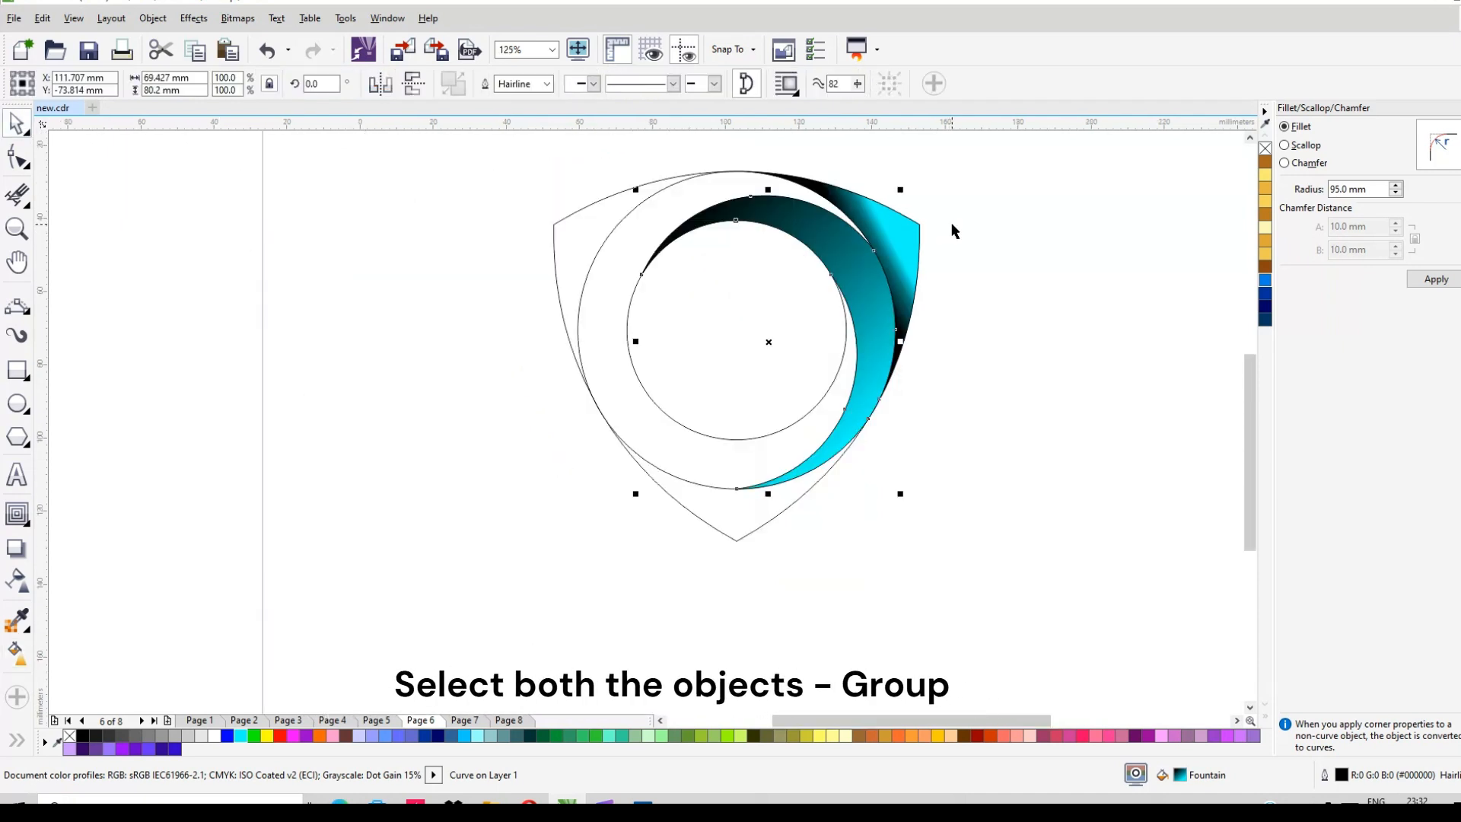
click(905, 245)
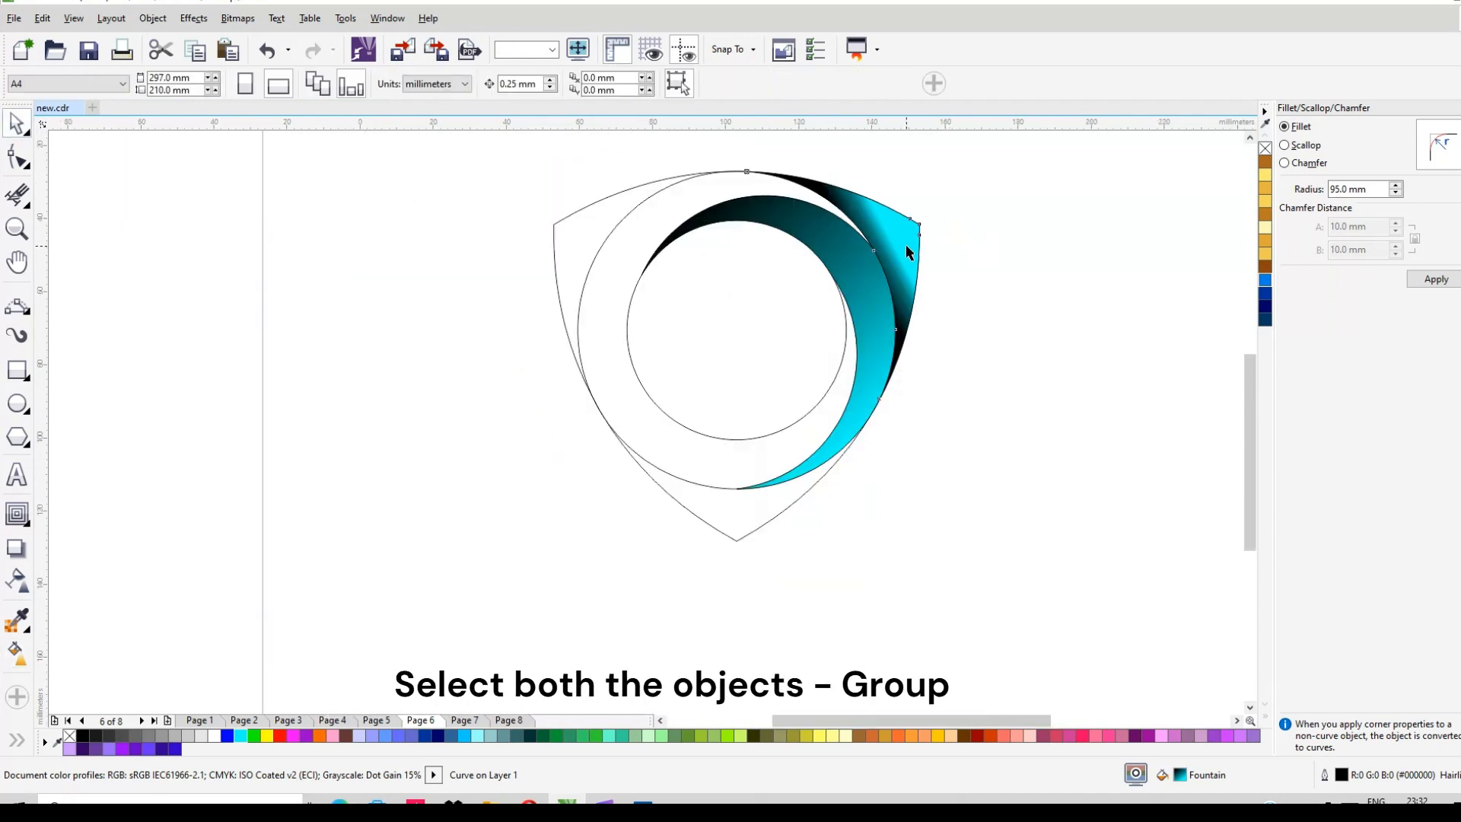
shift+click(872, 286)
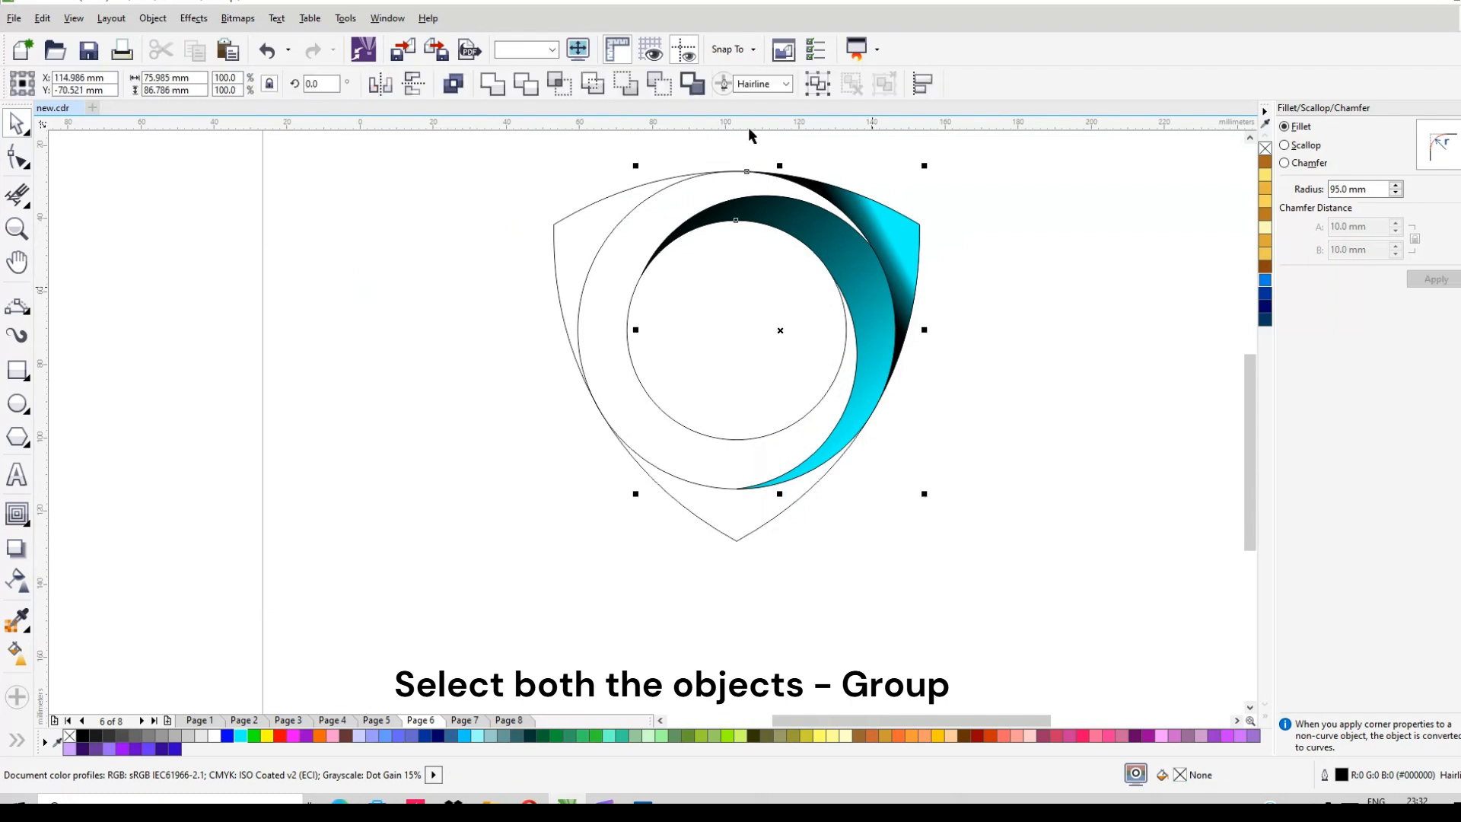
key(ctrl+g)
- Place the group's rotation pivot at the circles' center and make a copy rotated 120 degrees clockwise
click(808, 318)
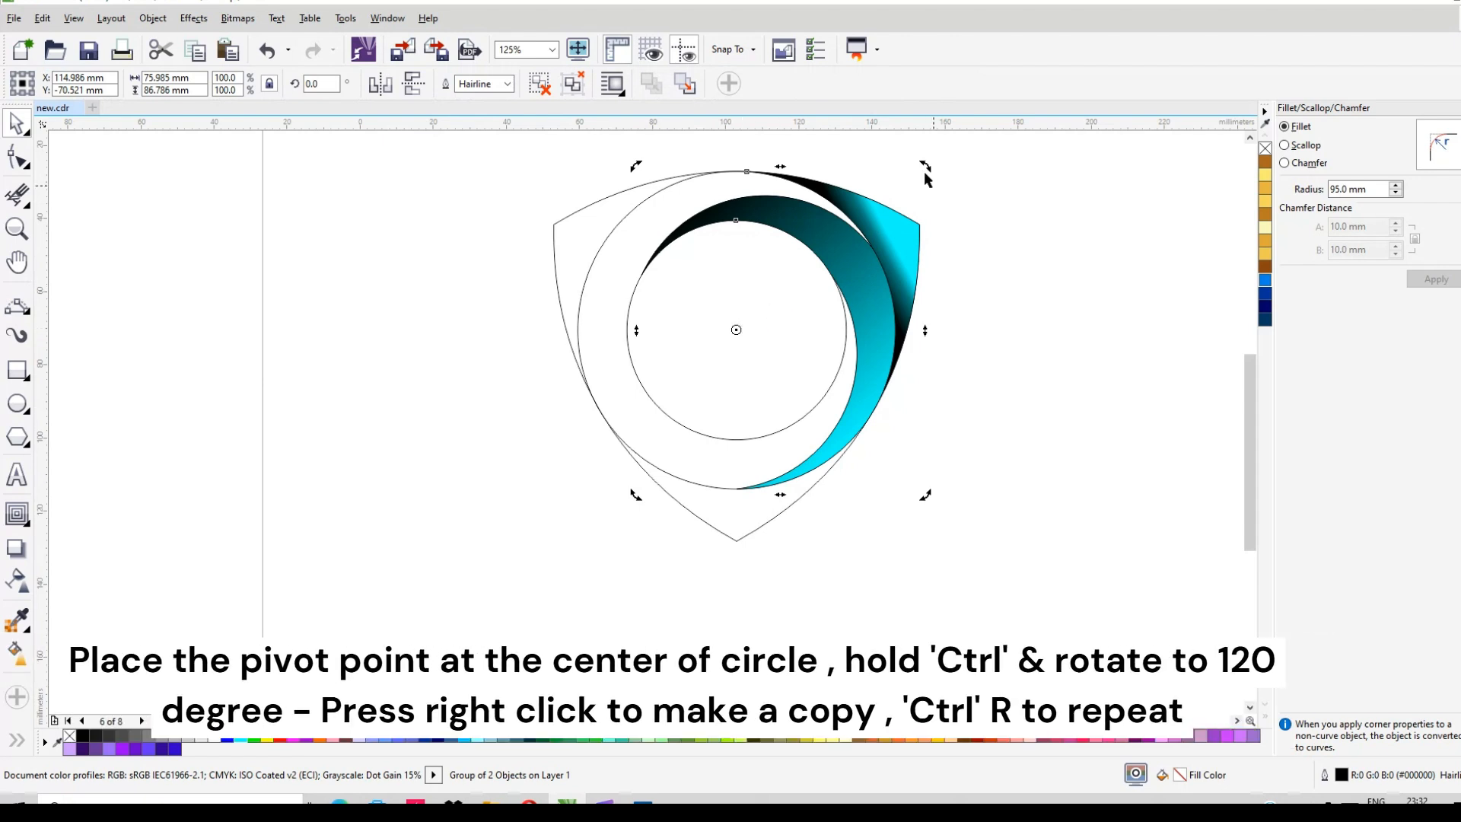
drag(926, 163, 946, 258)
drag(920, 393, 758, 523)
right_click(758, 523)
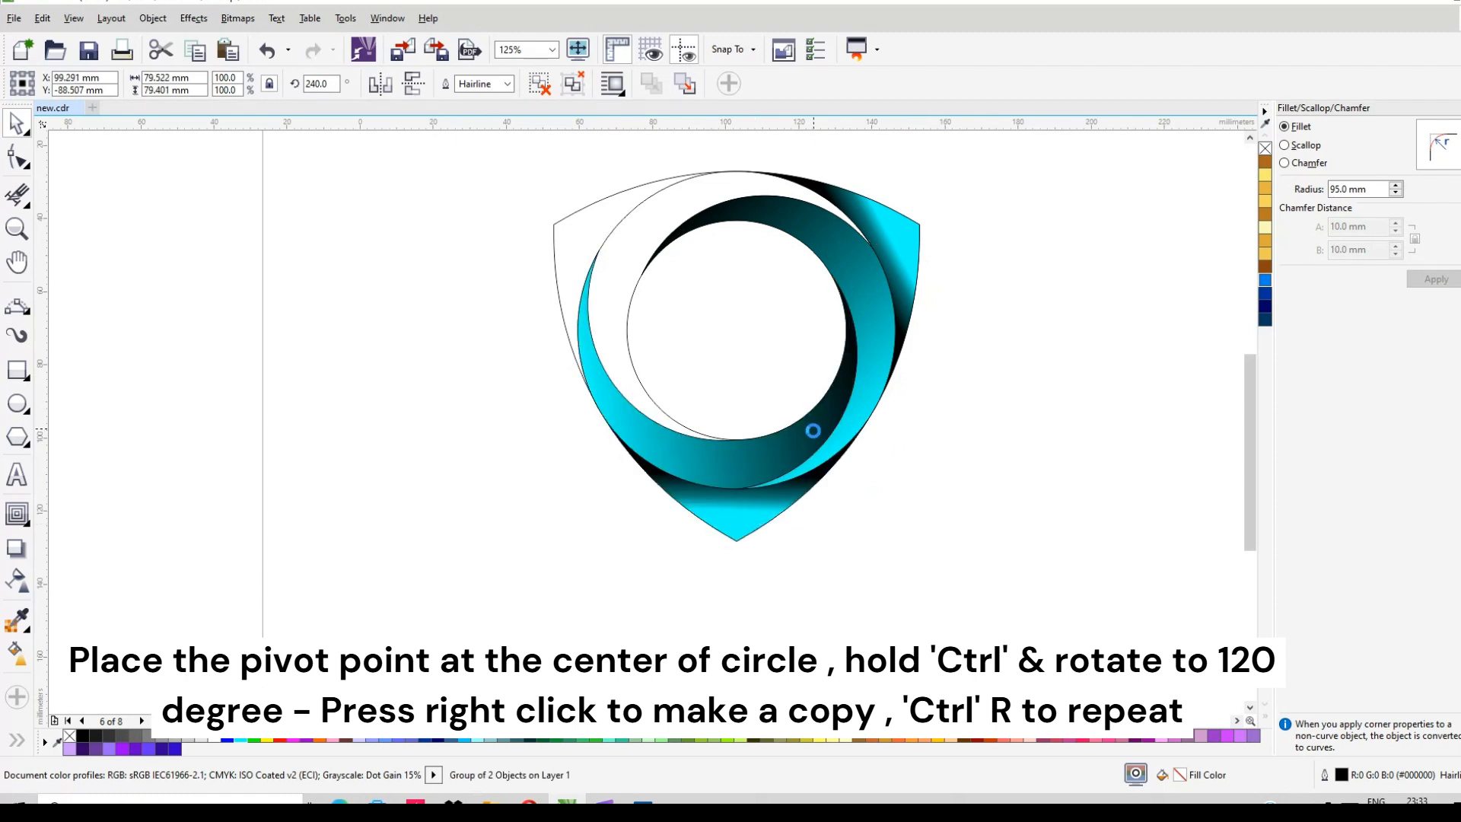
- Repeat the 120-degree rotated copy once more to fill the remaining third of the logo
key(ctrl+r)
click(1016, 286)
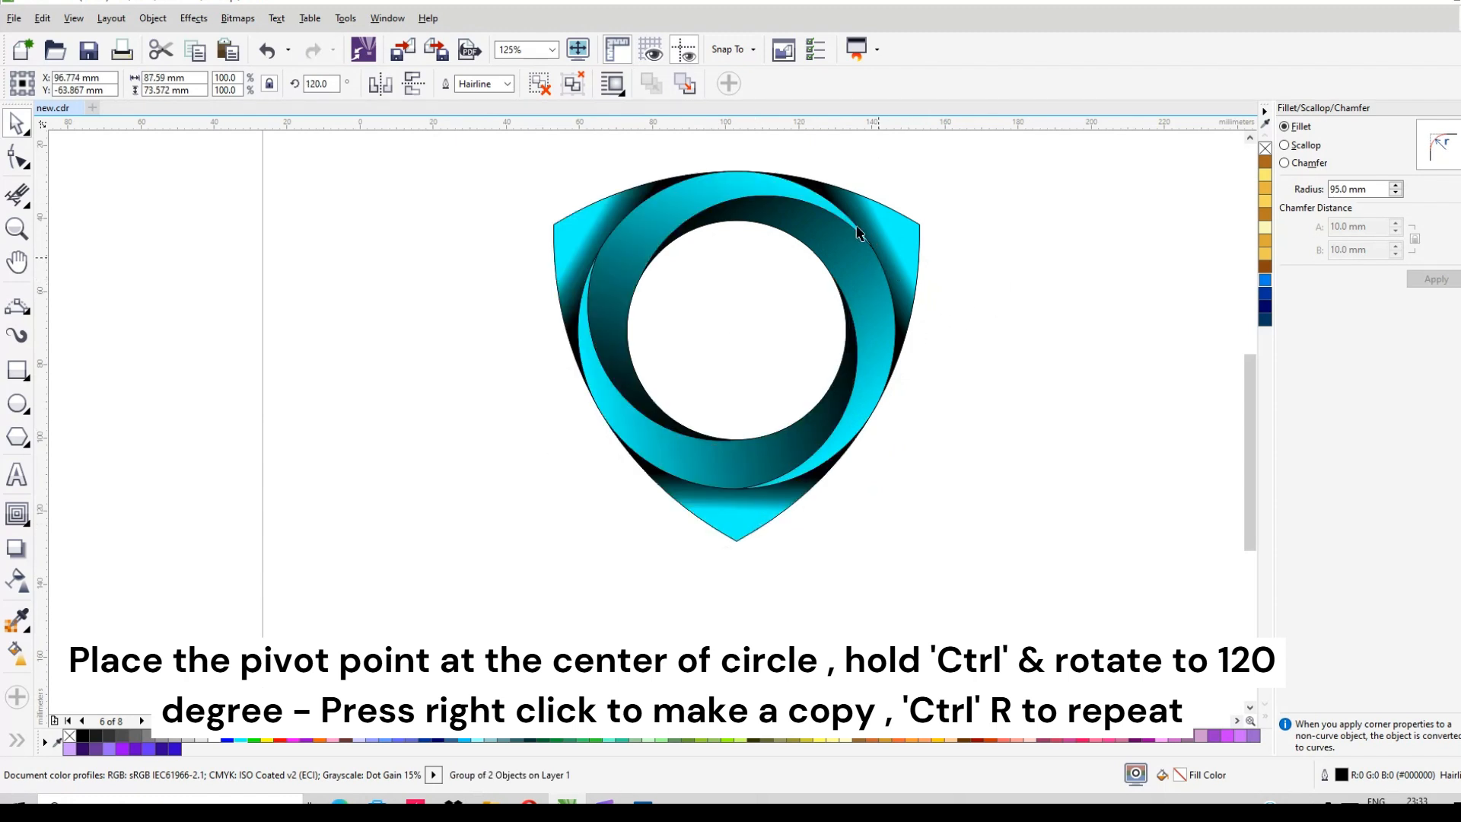
- Move the three gradient-filled groups together off the construction outlines, and delete the leftover unfilled outlines
click(893, 249)
click(586, 241)
shift+click(731, 515)
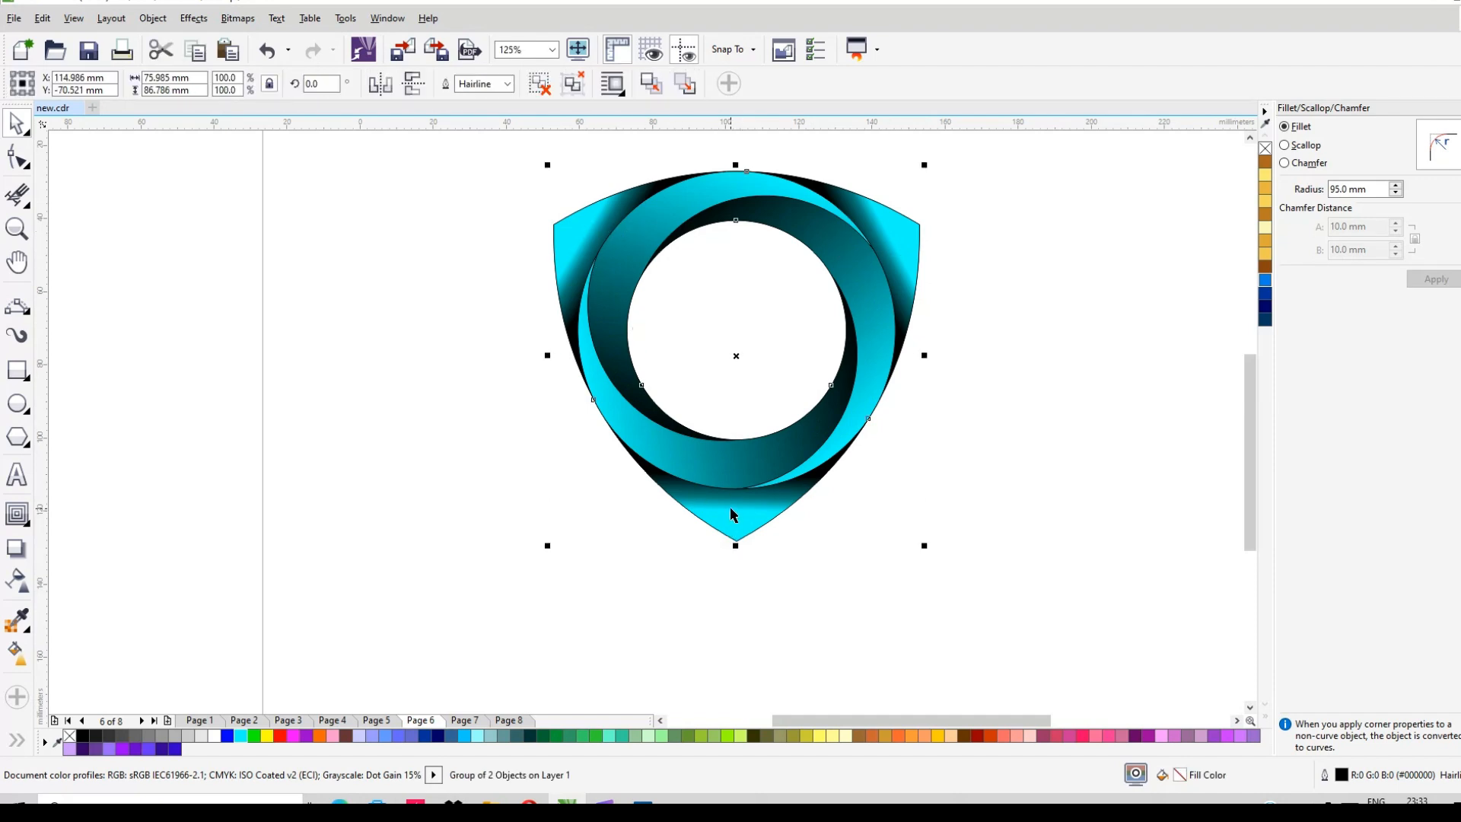
drag(733, 353, 408, 582)
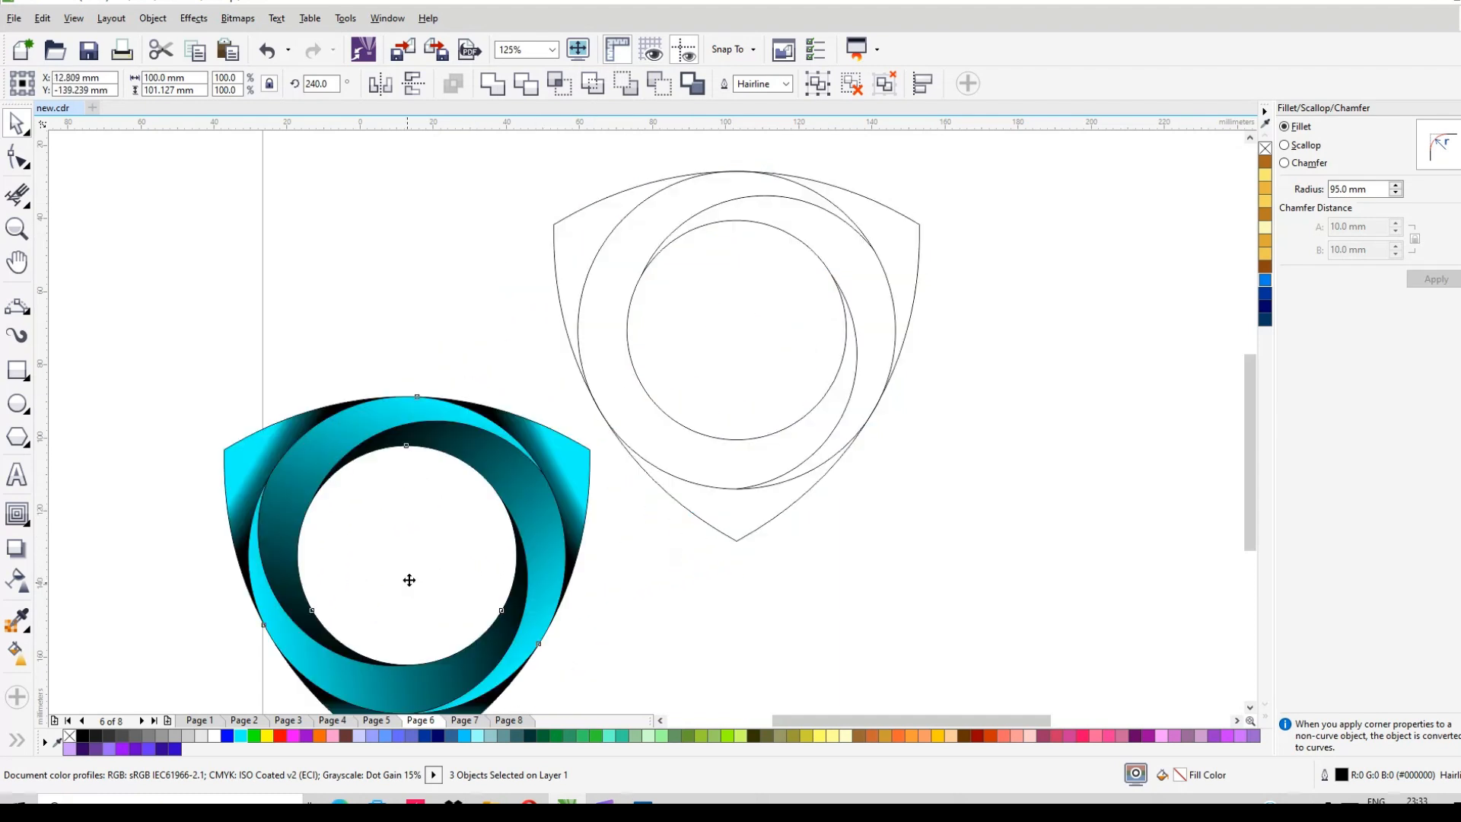
drag(509, 168, 1007, 589)
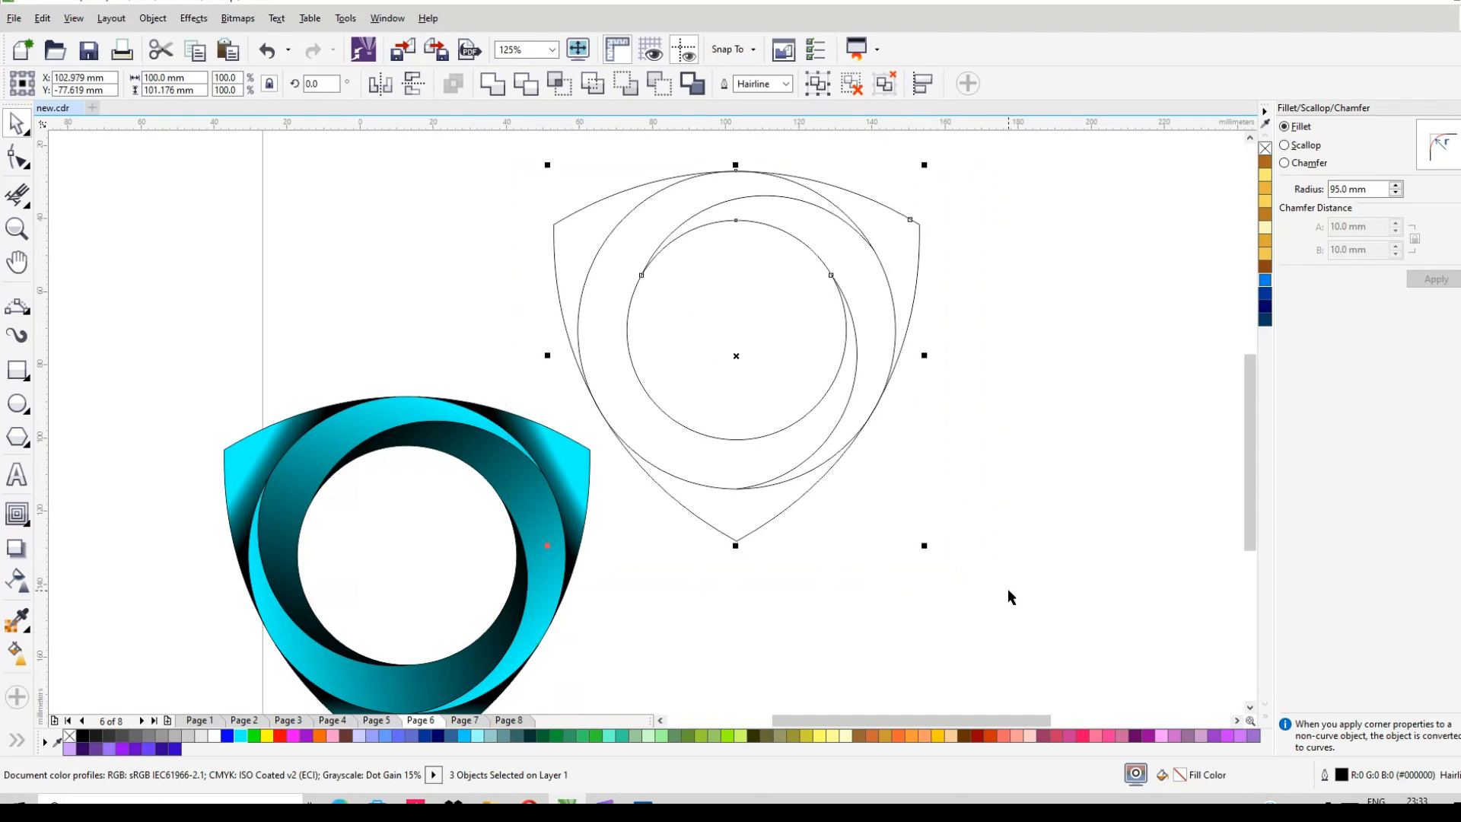
key(Delete)
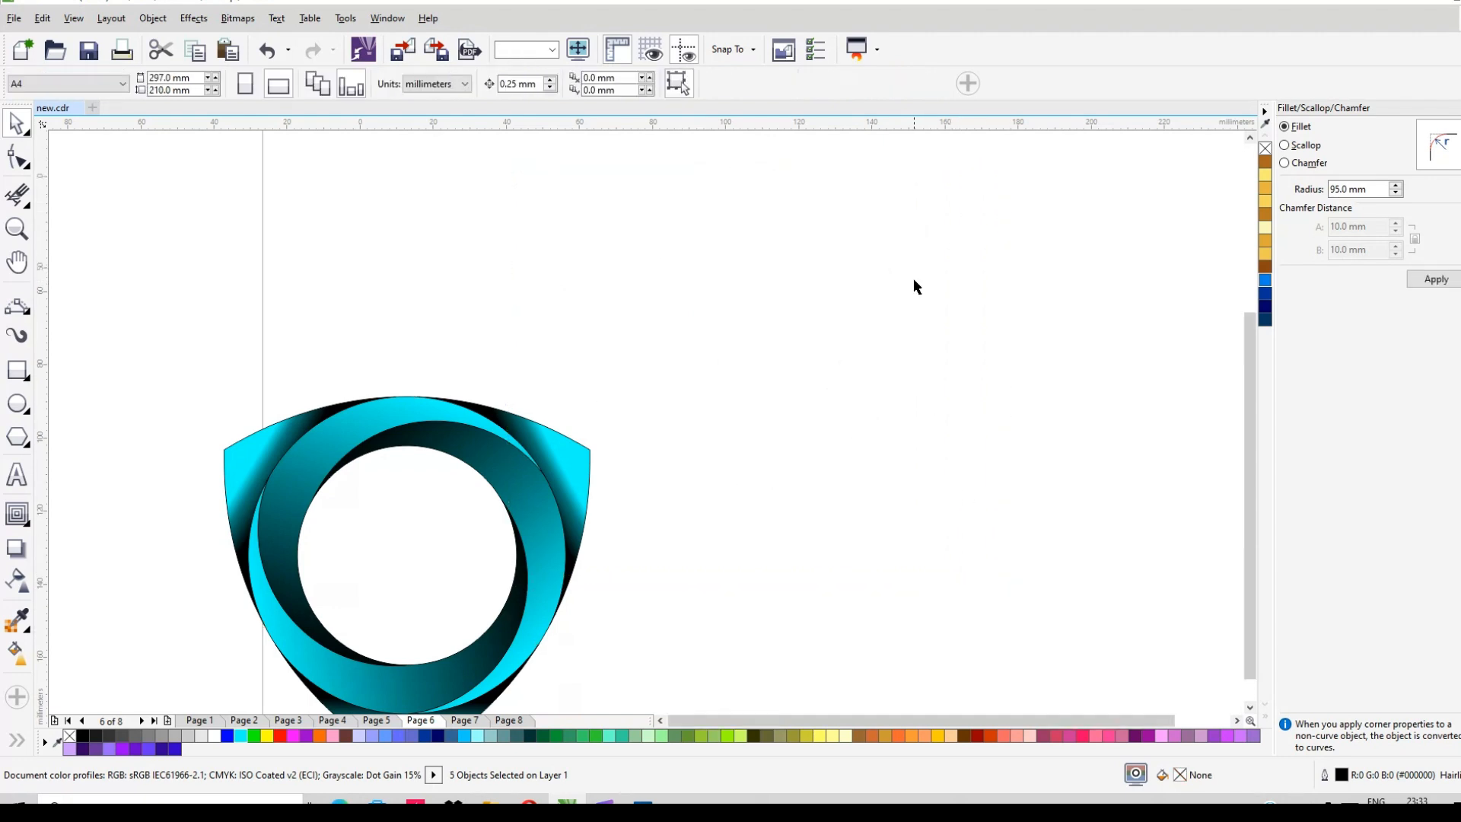
- Select all pieces of the filled logo and move them together inside the page, near its middle
scroll(914, 287, down, 3)
drag(506, 294, 906, 624)
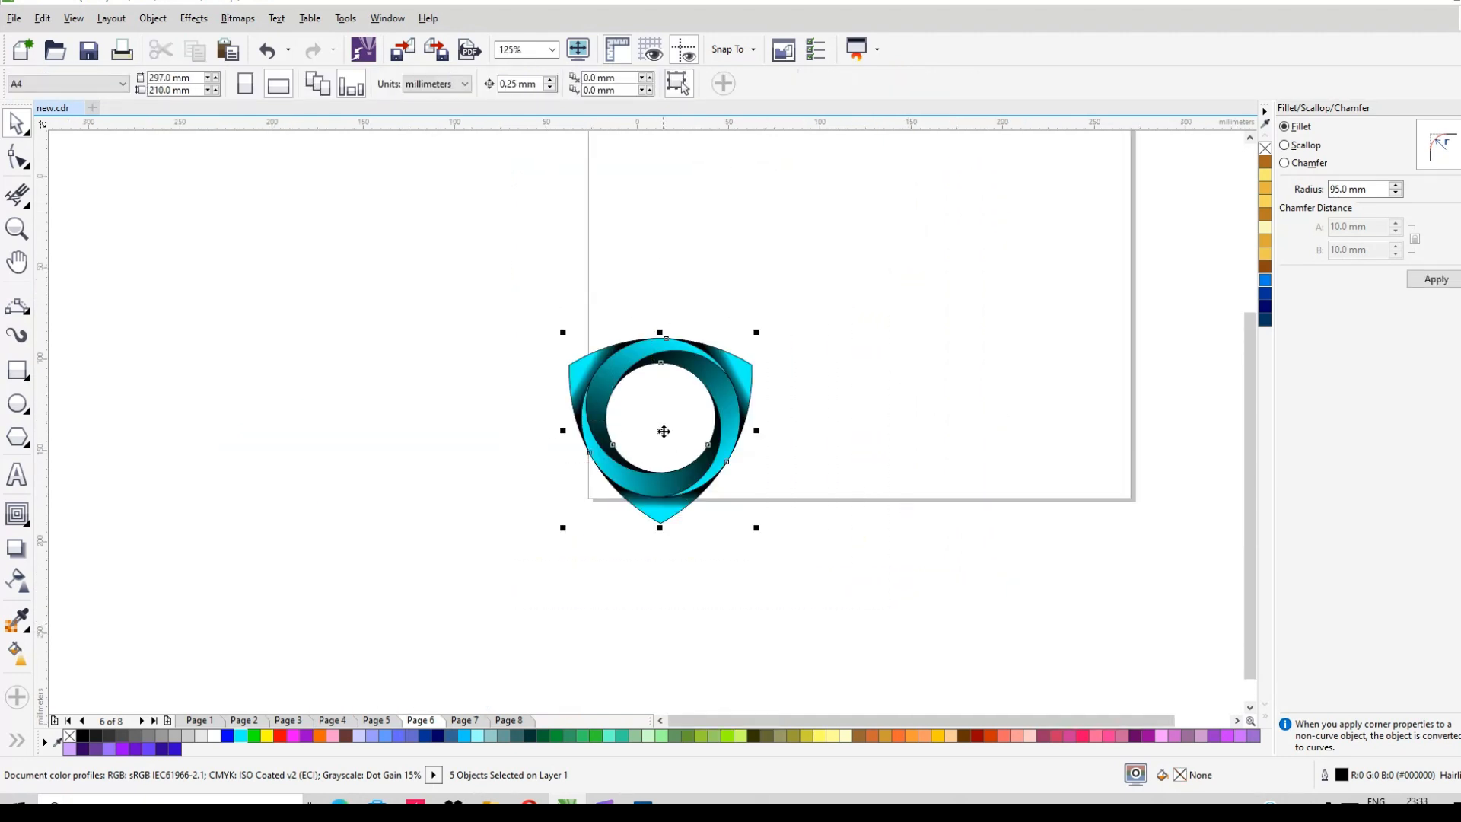
drag(664, 432, 852, 287)
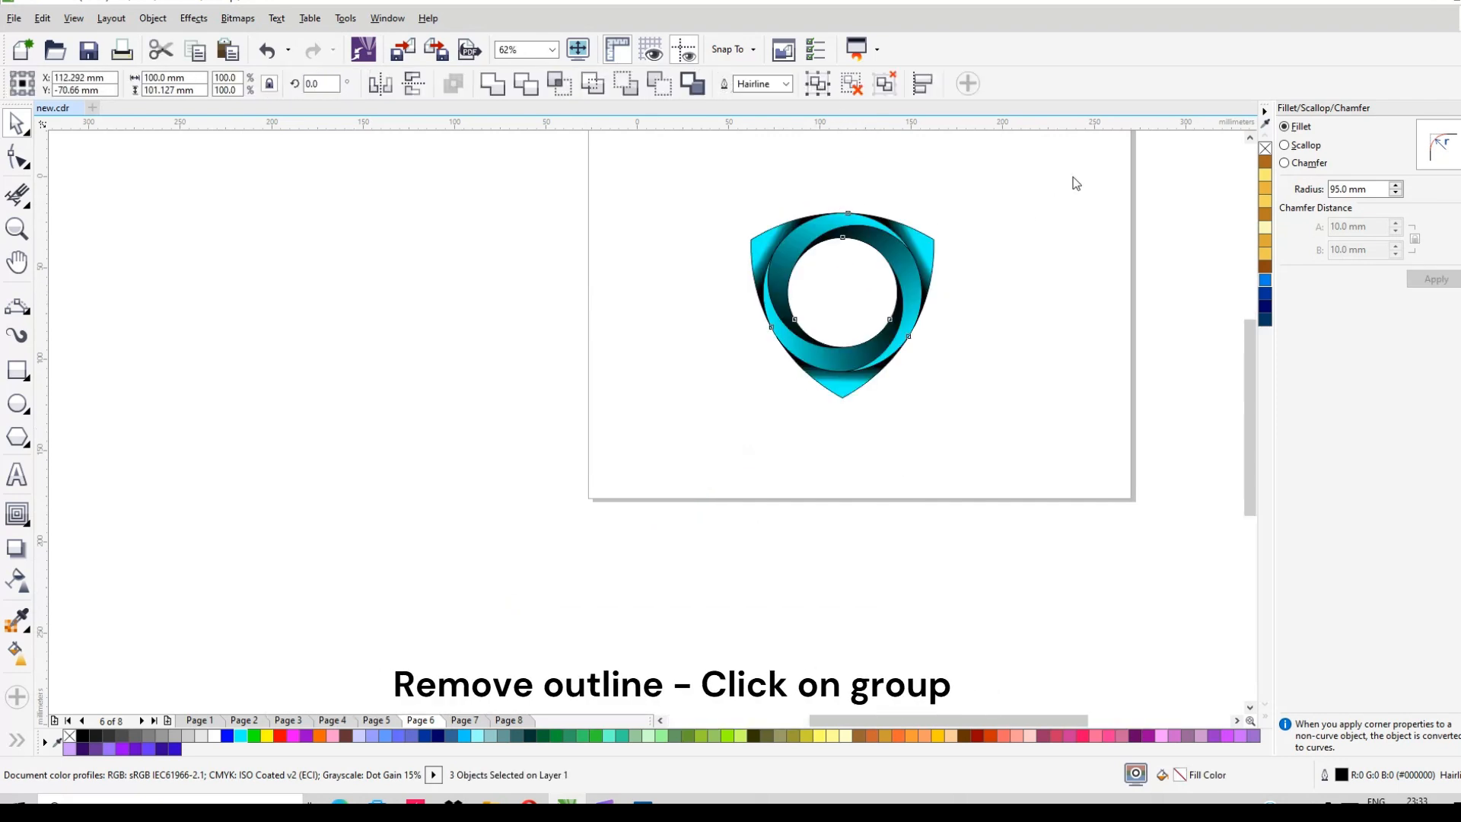
- Remove the outlines from the three selected logo pieces and group them into one object
scroll(1076, 183, up, 3)
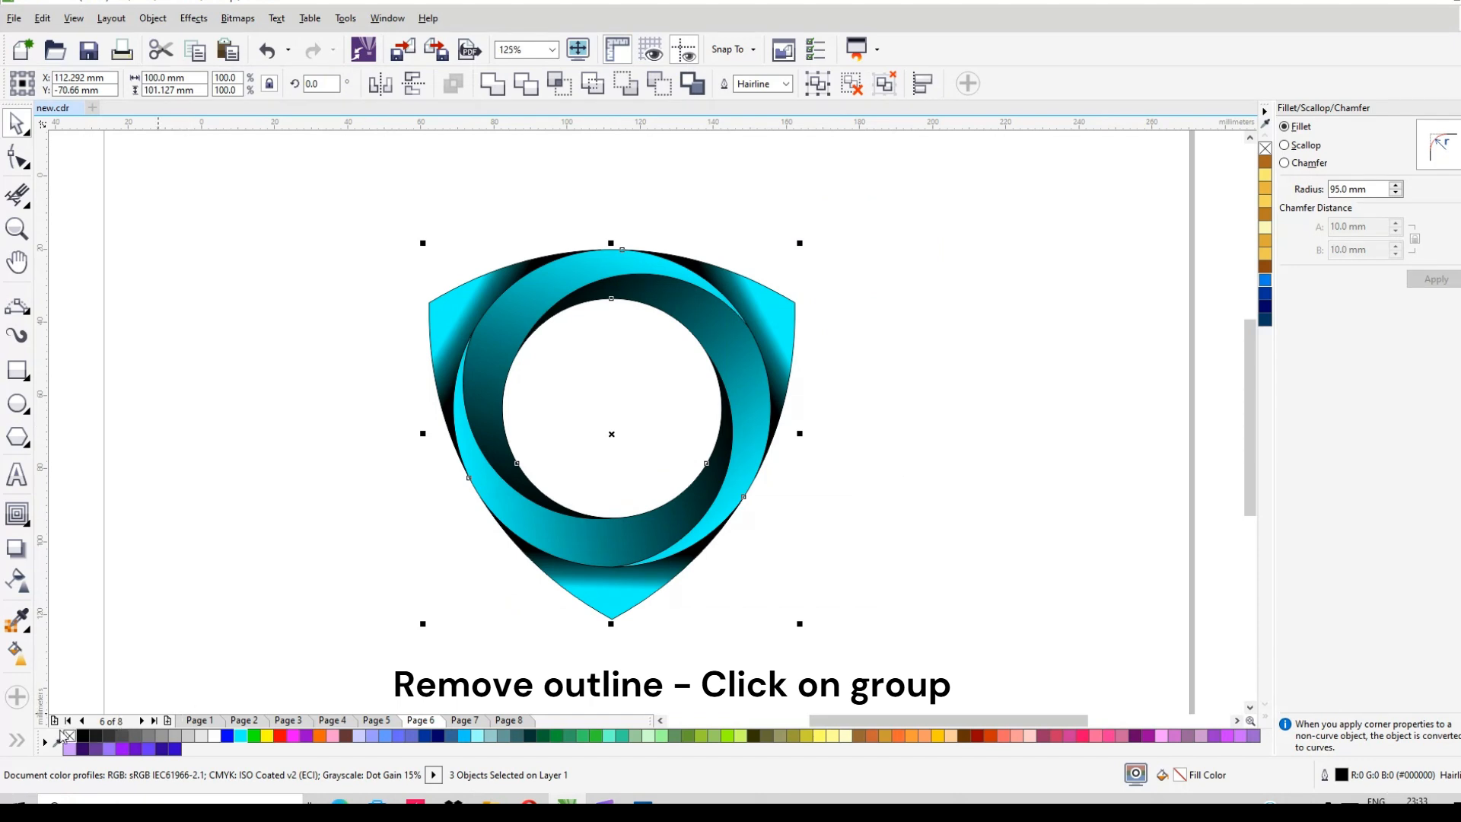
right_click(68, 736)
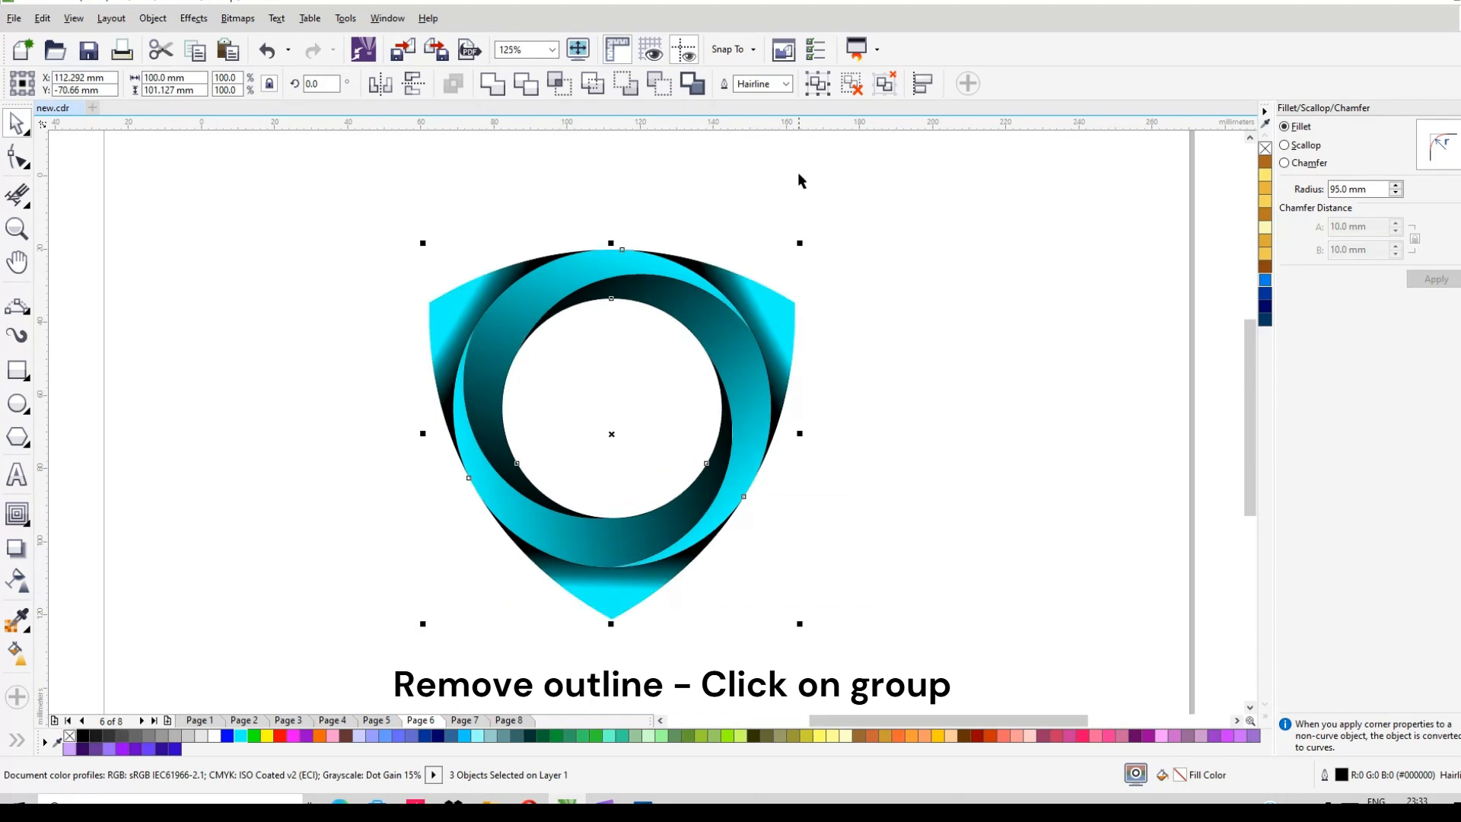
click(818, 83)
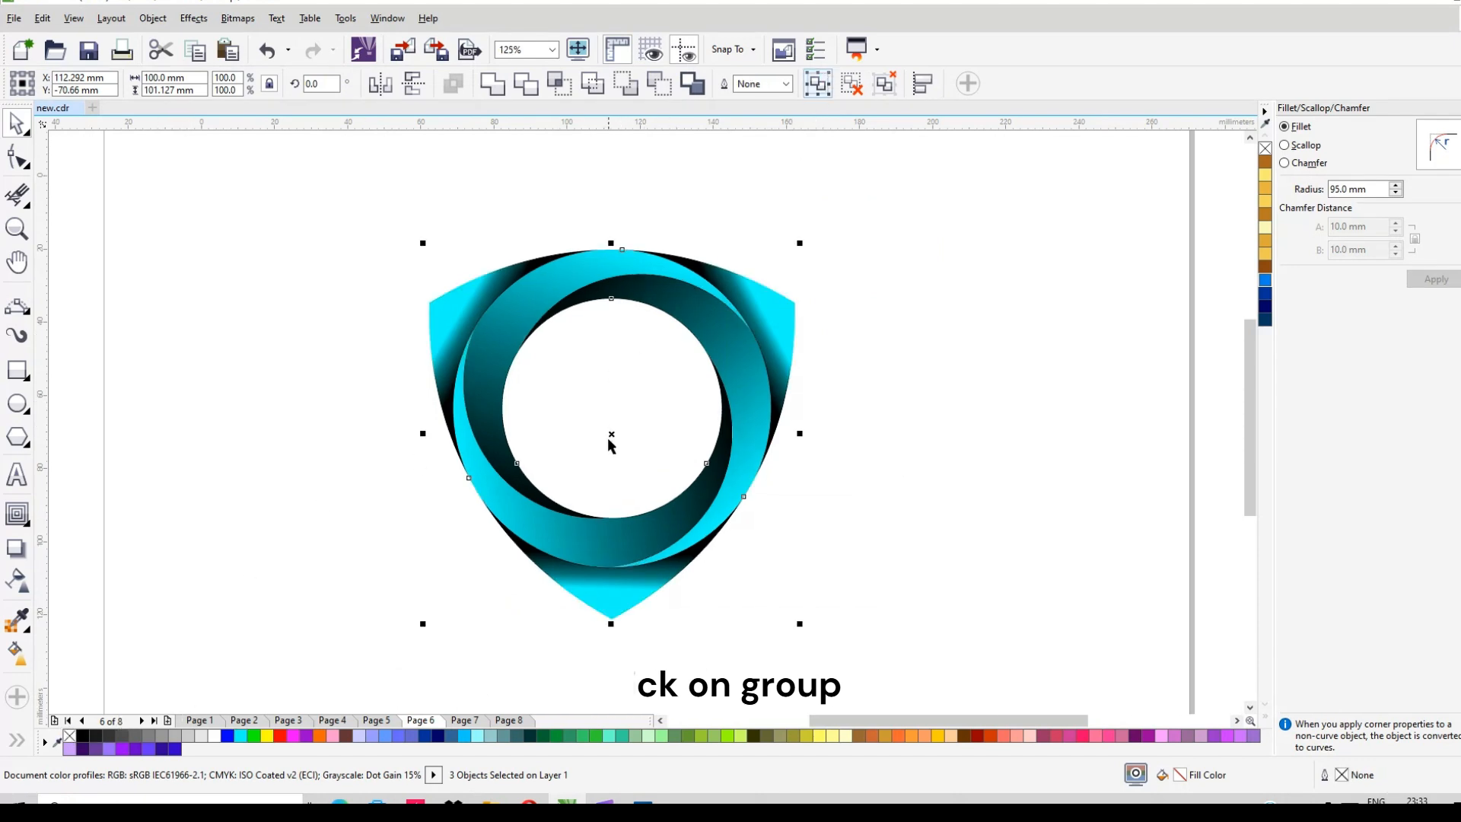
drag(715, 372, 819, 313)
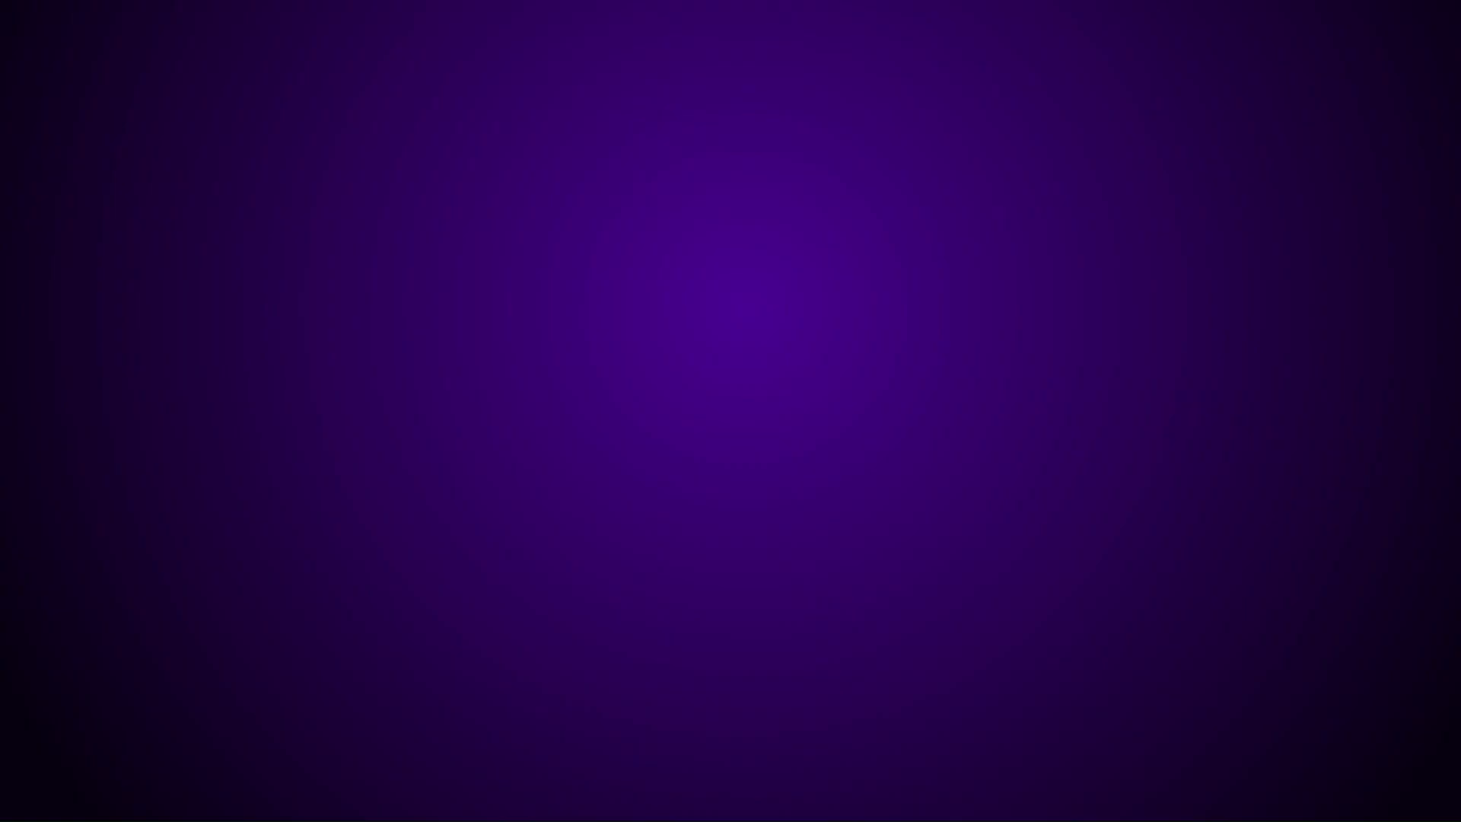